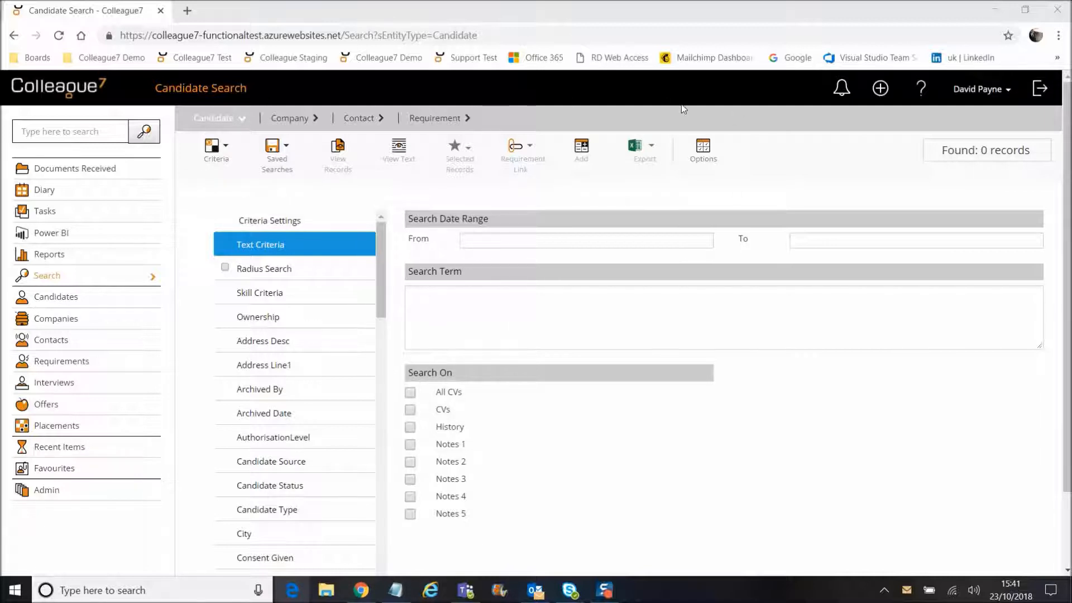
# Filter the candidate search by the Candidate Status "Do Not Use" and show the matching records.
pyautogui.click(307, 485)
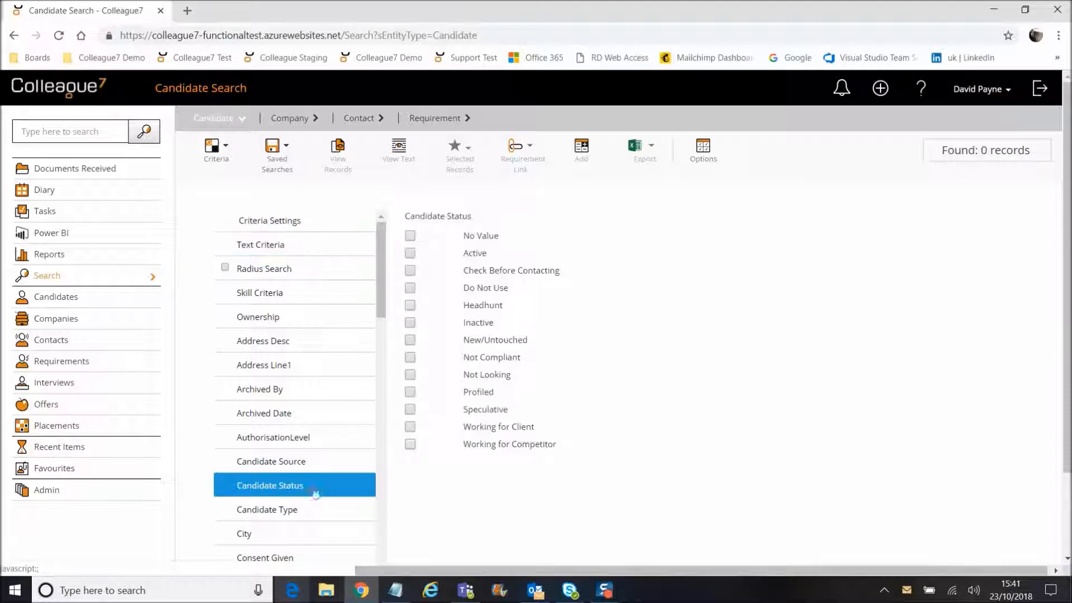
pyautogui.click(411, 288)
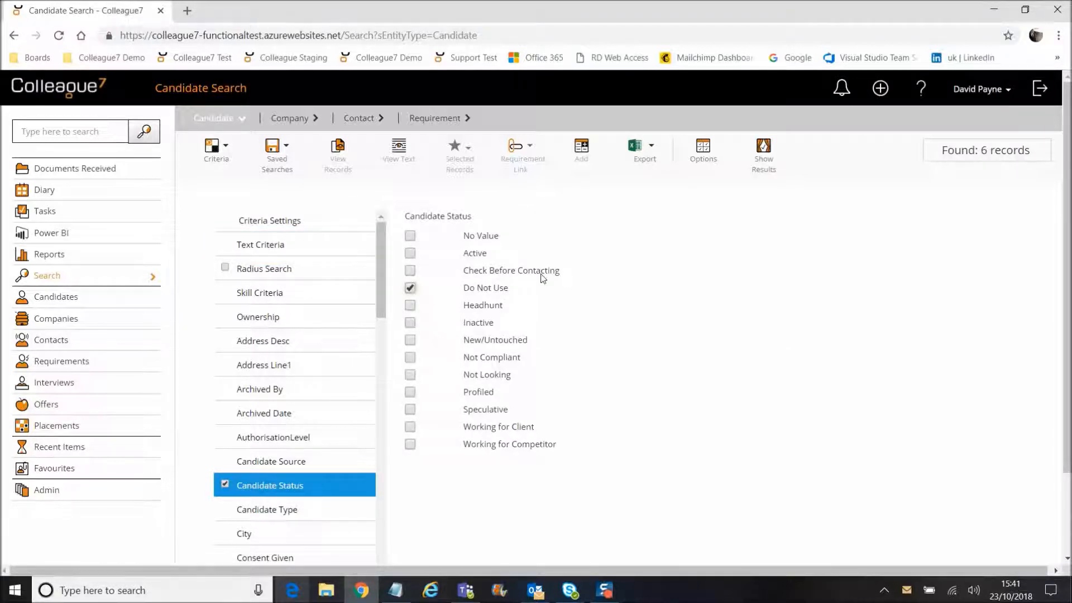
pyautogui.moveTo(382, 284); pyautogui.dragTo(379, 259)
pyautogui.click(765, 173)
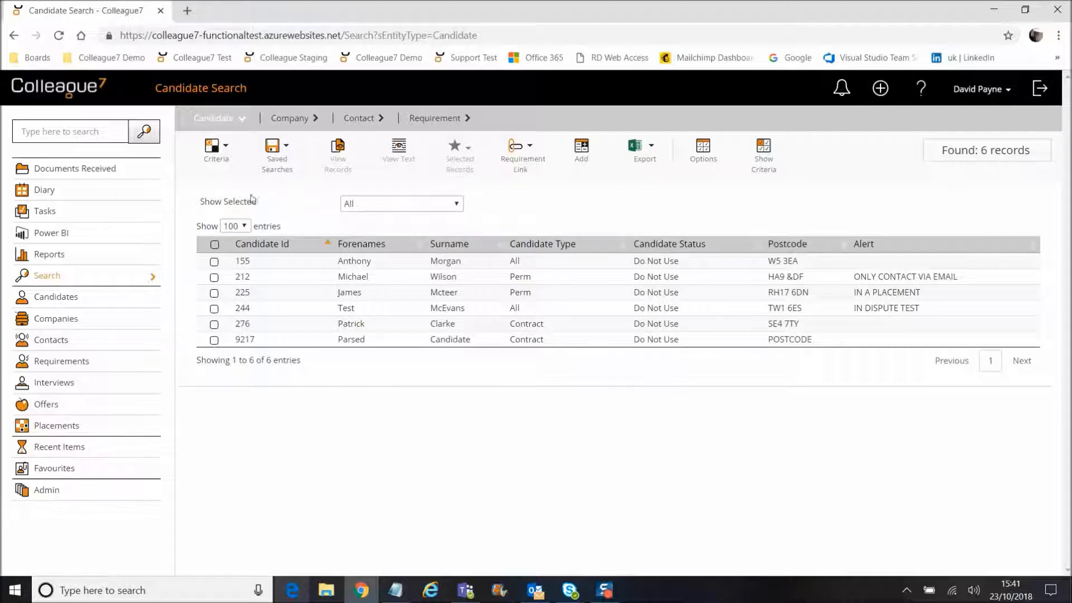
pyautogui.moveTo(215, 156)
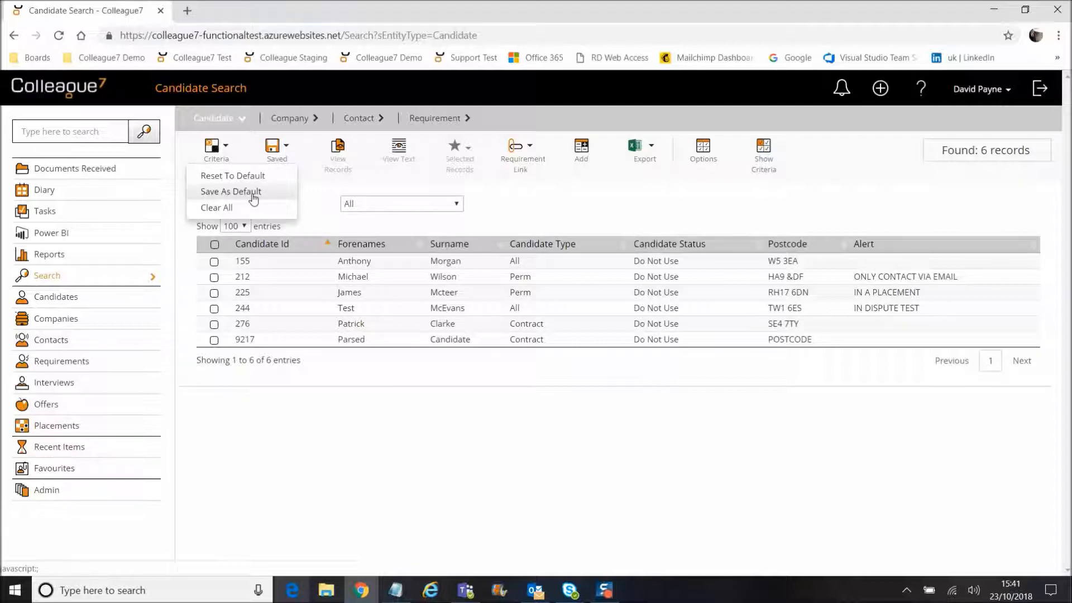
pyautogui.click(224, 177)
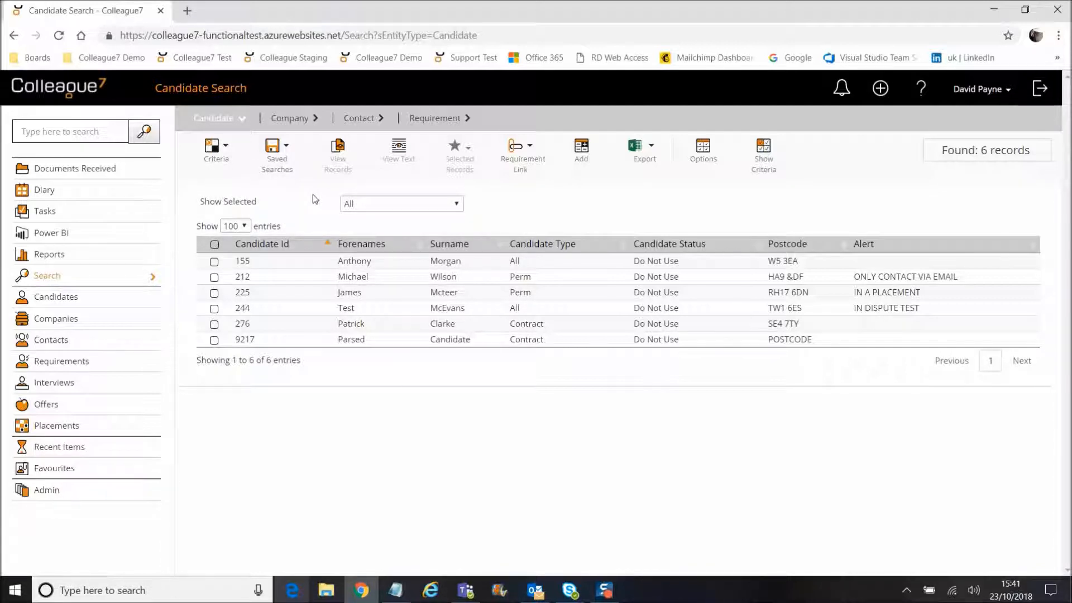
# Save the current candidate search under a name made of the user's short first name in possessive form followed by "Candidates".
pyautogui.moveTo(278, 167)
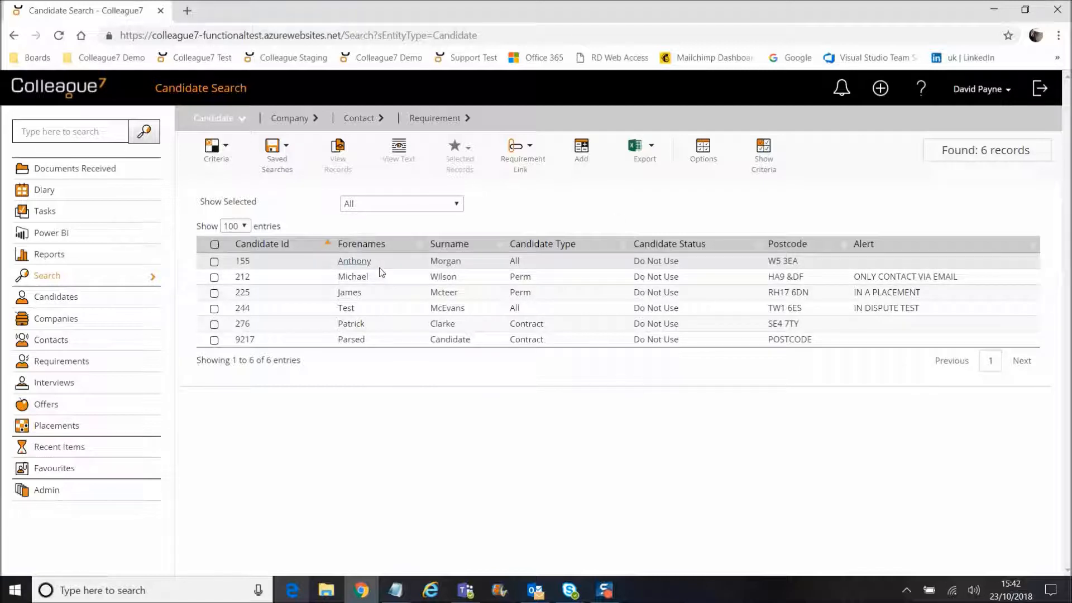
pyautogui.click(275, 170)
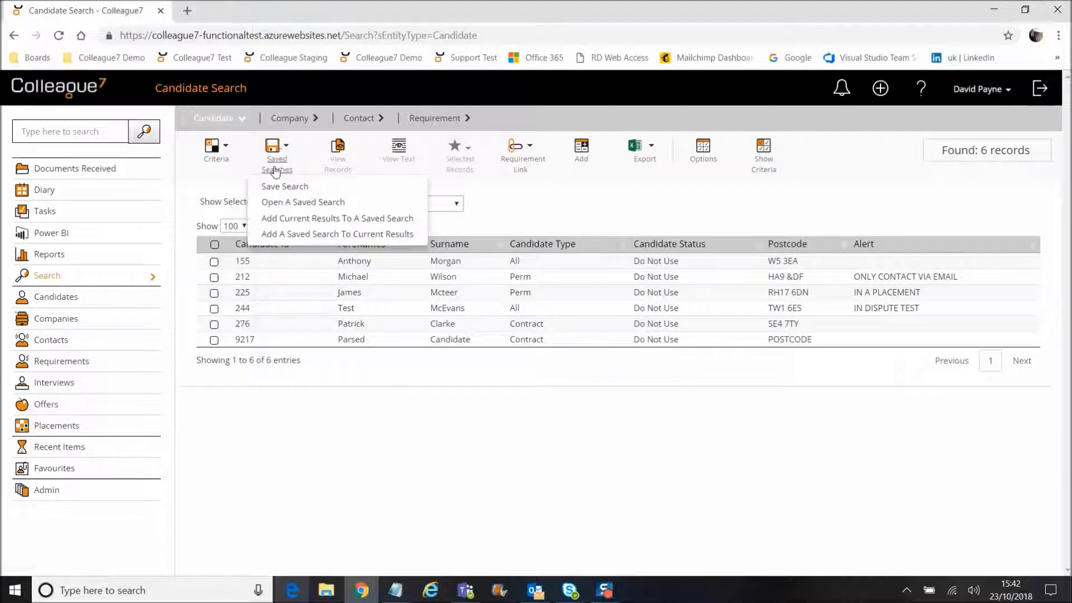
pyautogui.click(298, 193)
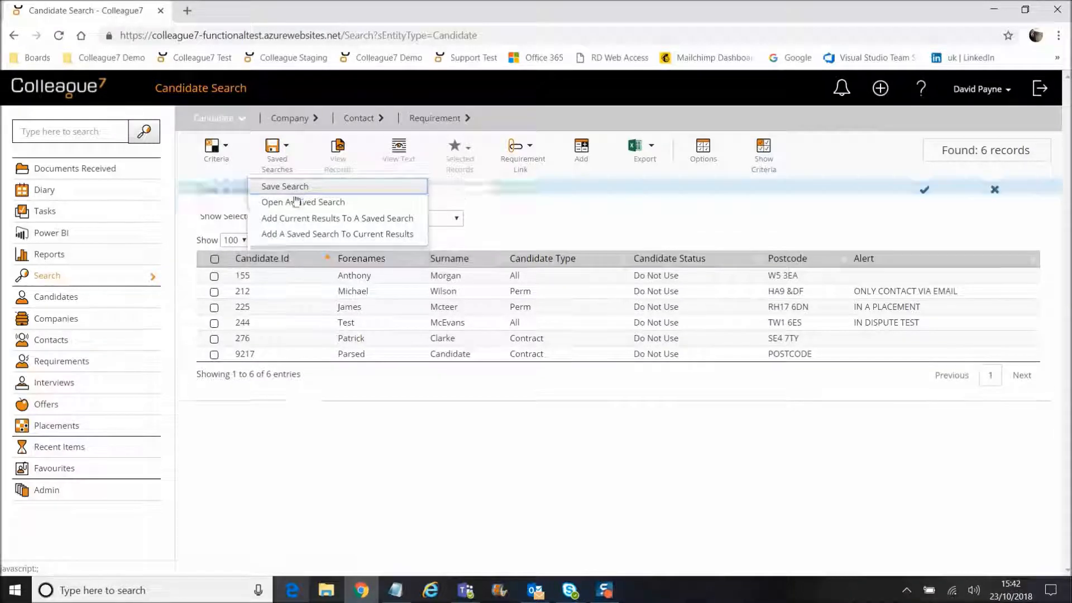
pyautogui.click(453, 202)
pyautogui.write('Da')
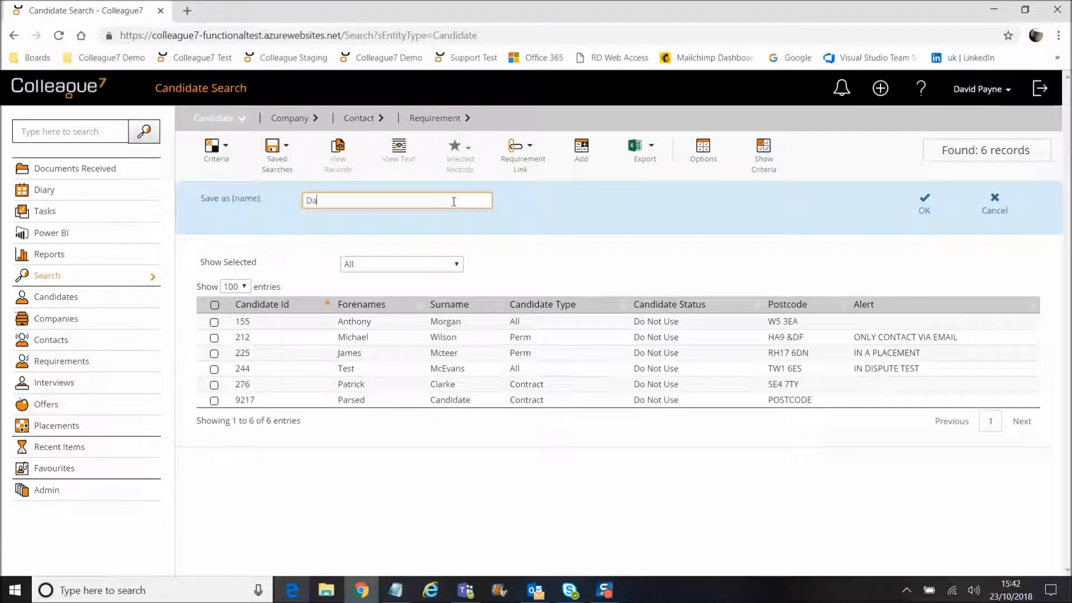
pyautogui.write("ve's Candidates")
pyautogui.click(925, 212)
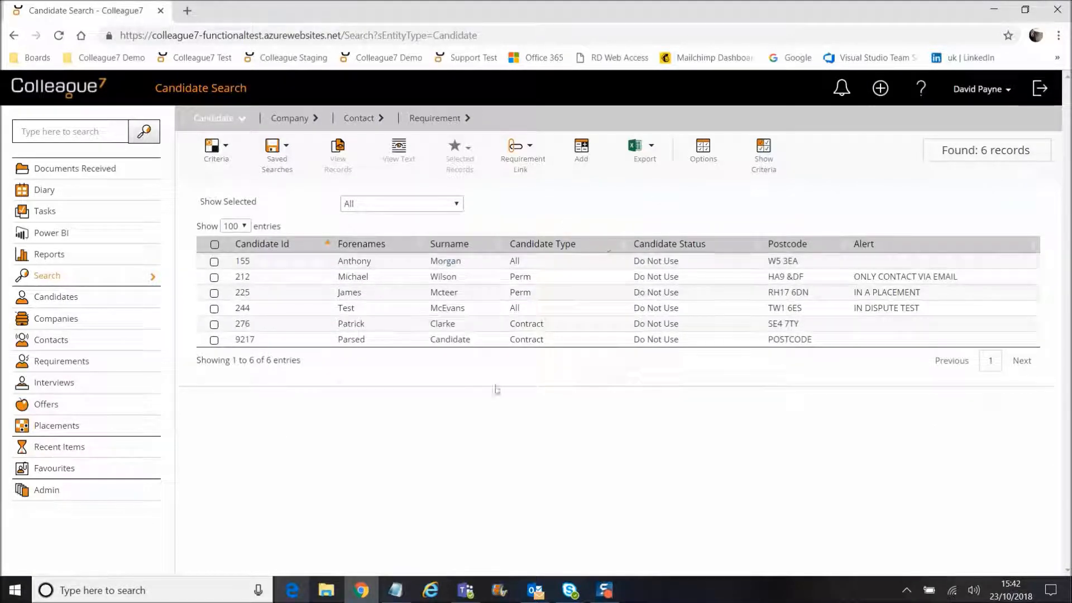
# Review the criteria behind the candidate results and open the list of saved searches.
pyautogui.click(763, 165)
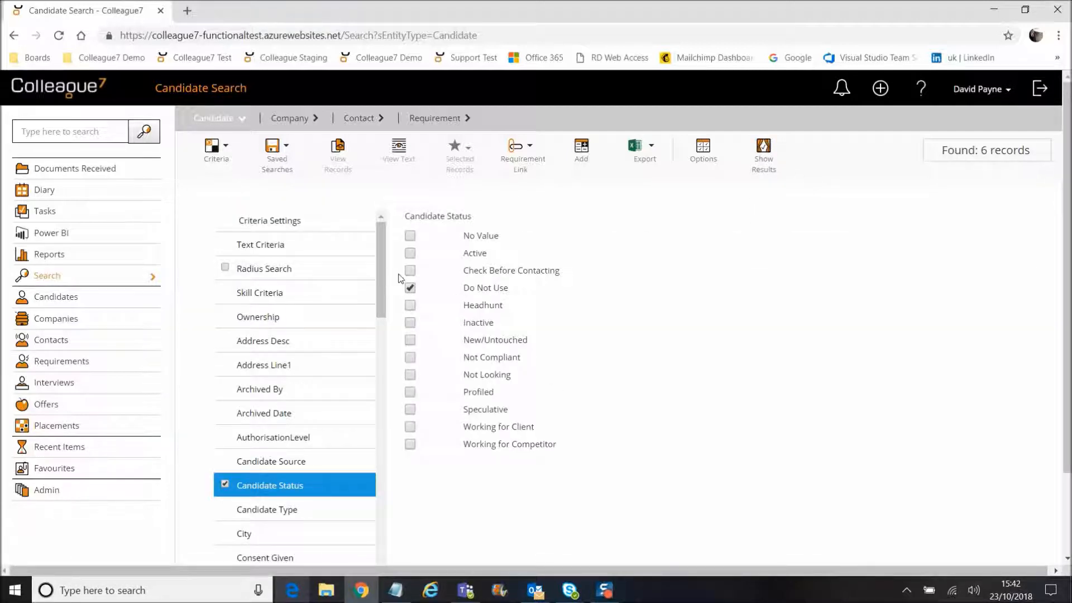
pyautogui.click(764, 163)
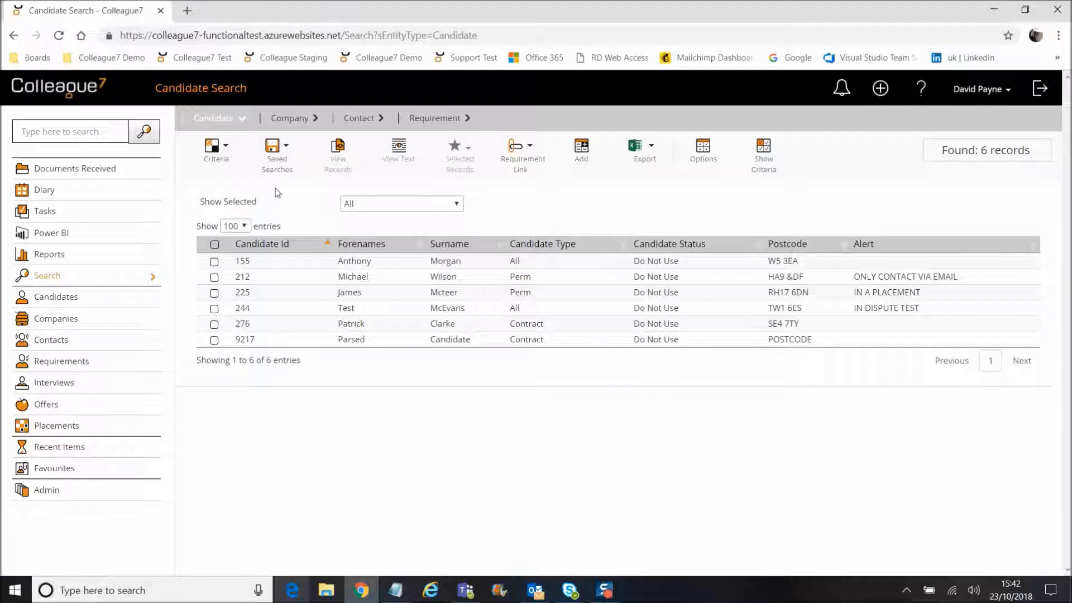
pyautogui.click(277, 164)
pyautogui.click(323, 206)
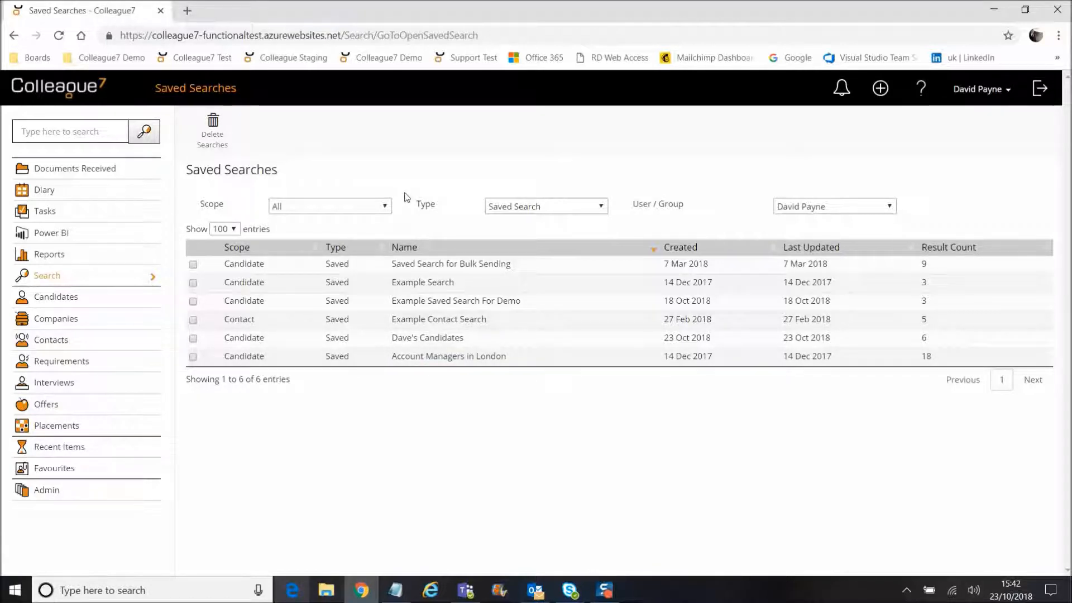
# View the saved searches by Candidate scope and by Contact scope, and set the scope back to All.
pyautogui.click(346, 207)
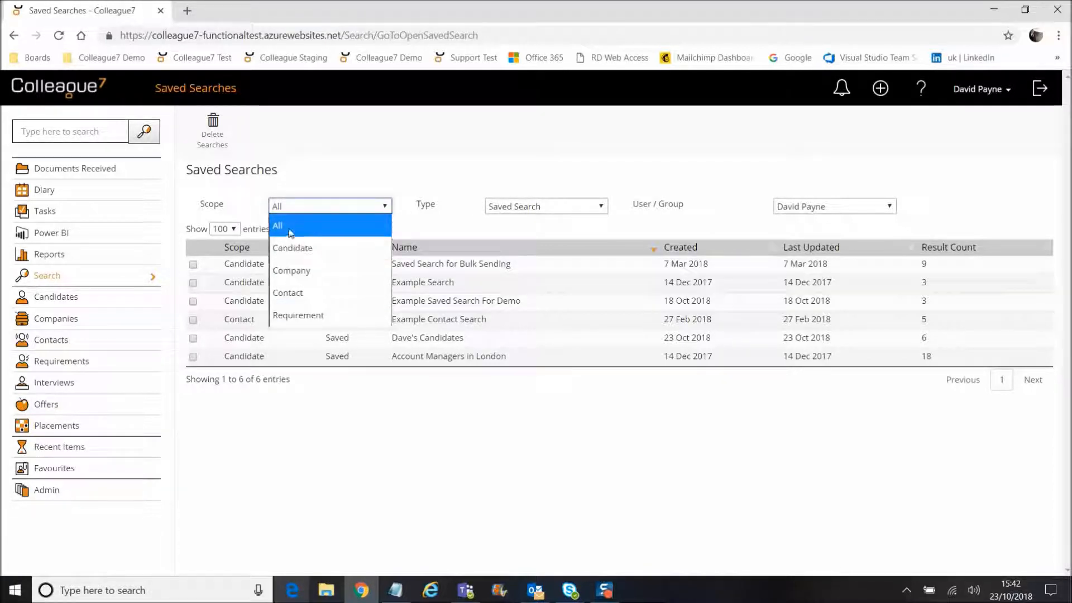
pyautogui.click(307, 260)
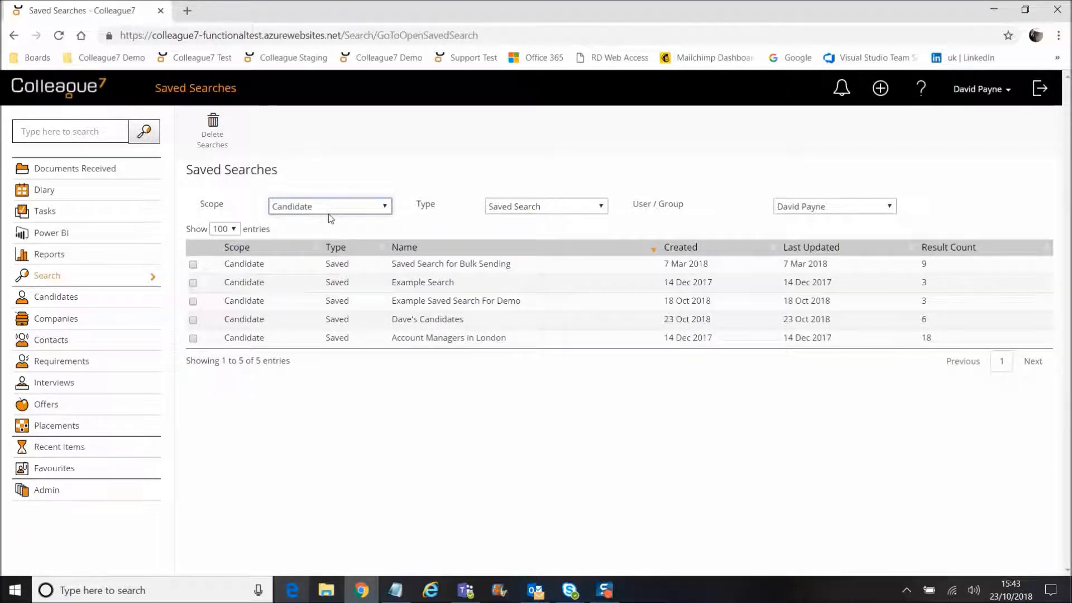
pyautogui.click(328, 210)
pyautogui.click(308, 292)
pyautogui.click(323, 207)
pyautogui.click(326, 226)
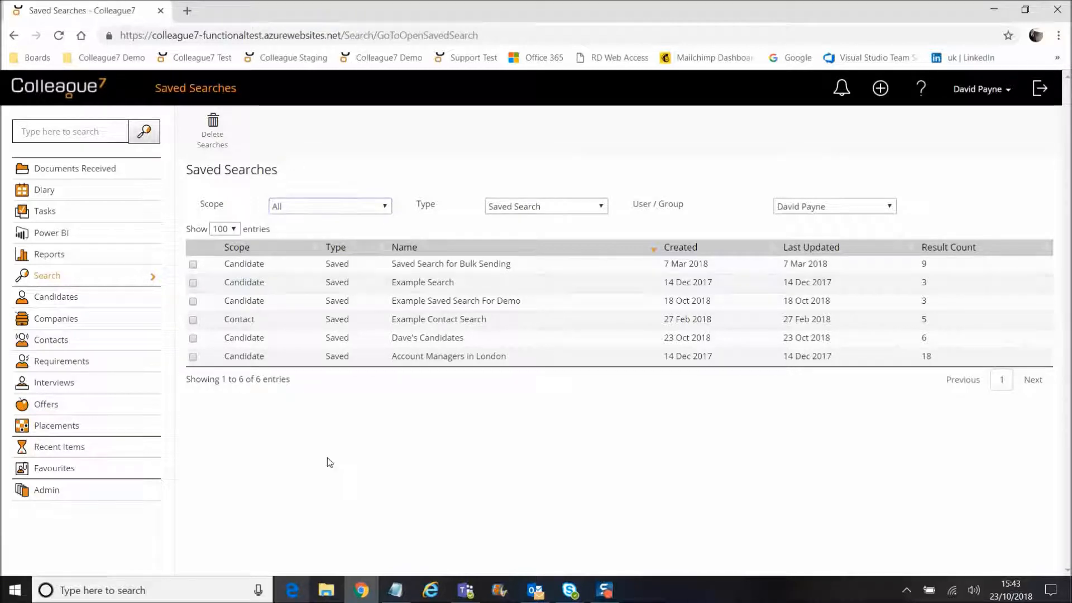
pyautogui.click(314, 212)
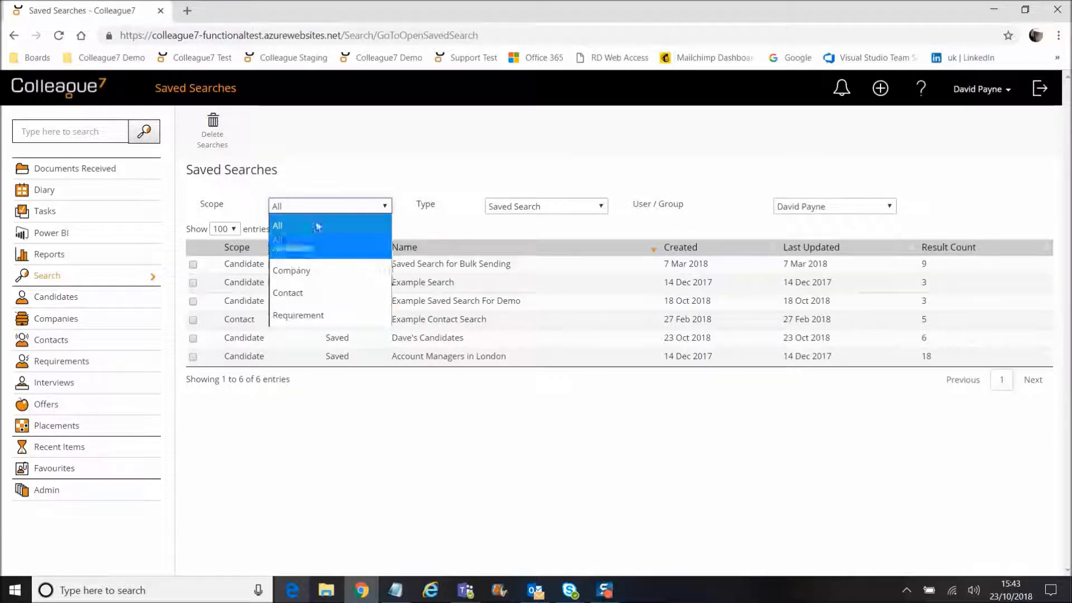
pyautogui.click(371, 182)
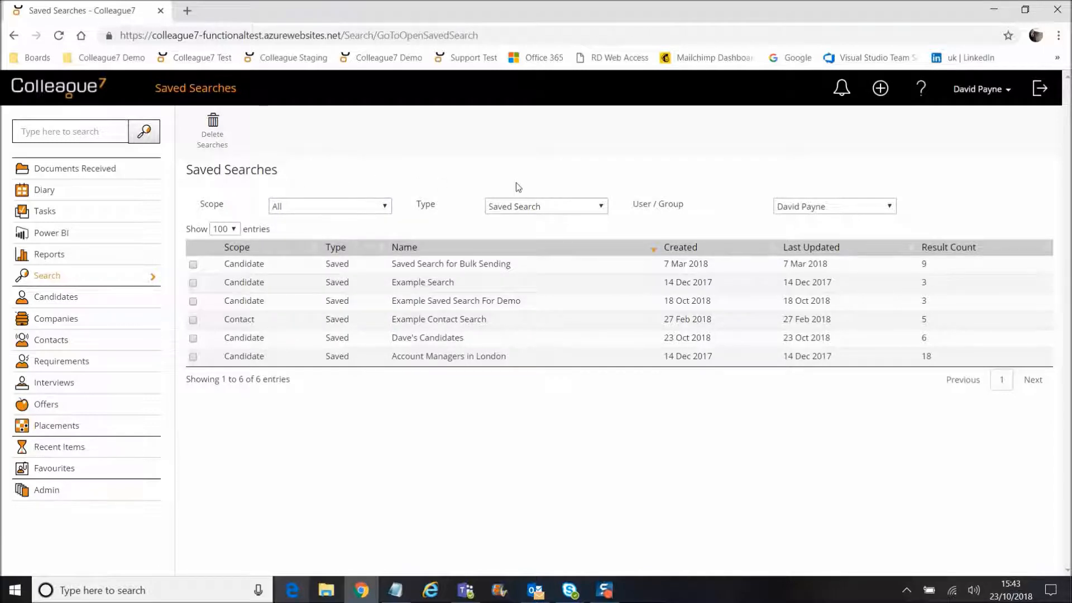
# Filter the list to Recent searches, browse them, and sort by creation date with the oldest first.
pyautogui.click(570, 211)
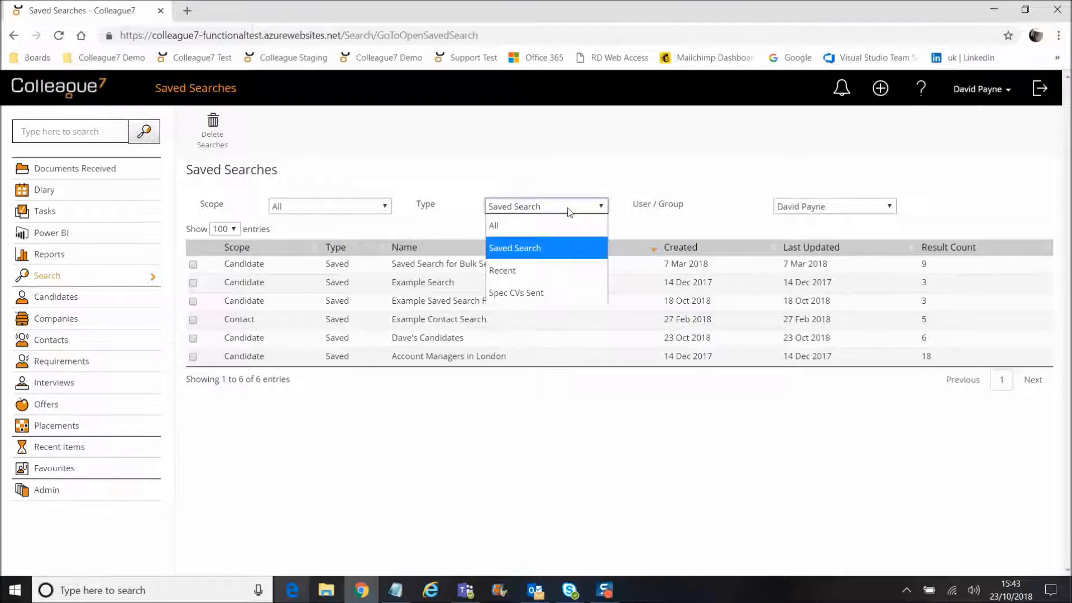
pyautogui.click(528, 250)
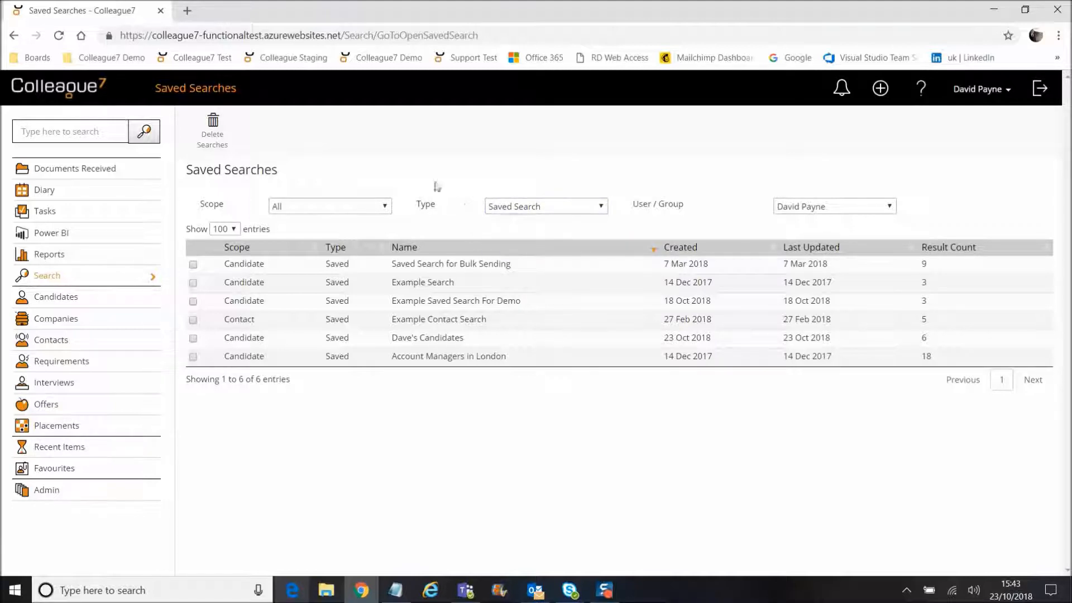
pyautogui.click(553, 207)
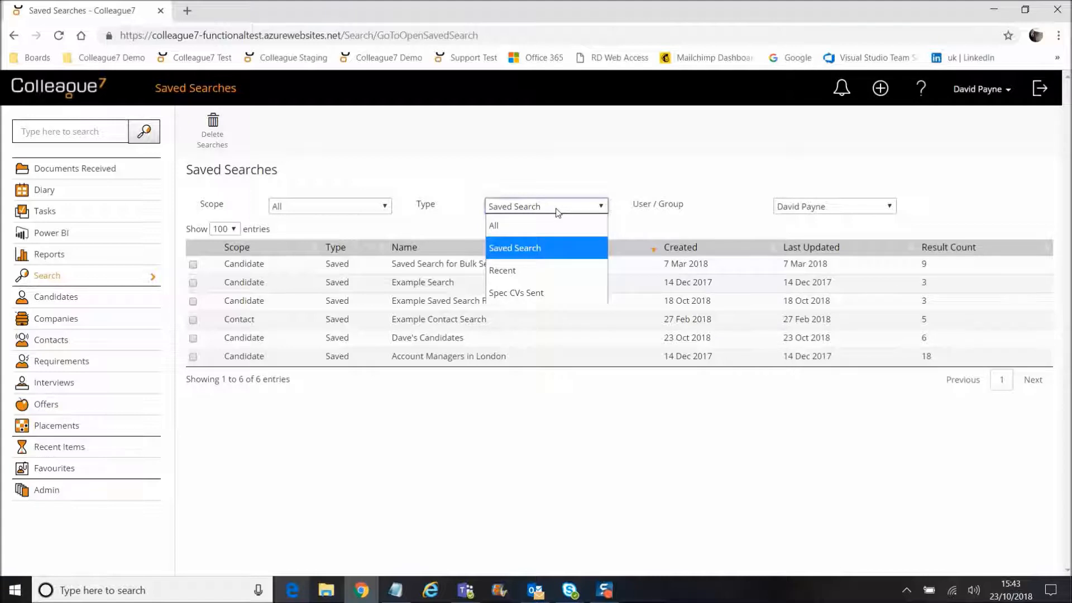
pyautogui.click(509, 271)
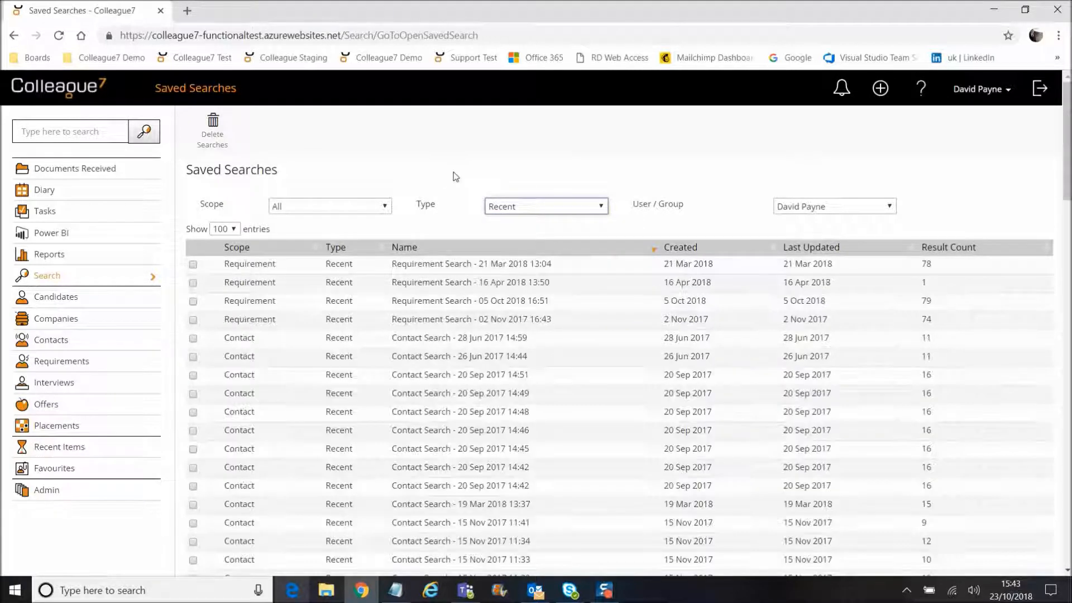
pyautogui.moveTo(1066, 162); pyautogui.dragTo(1069, 133)
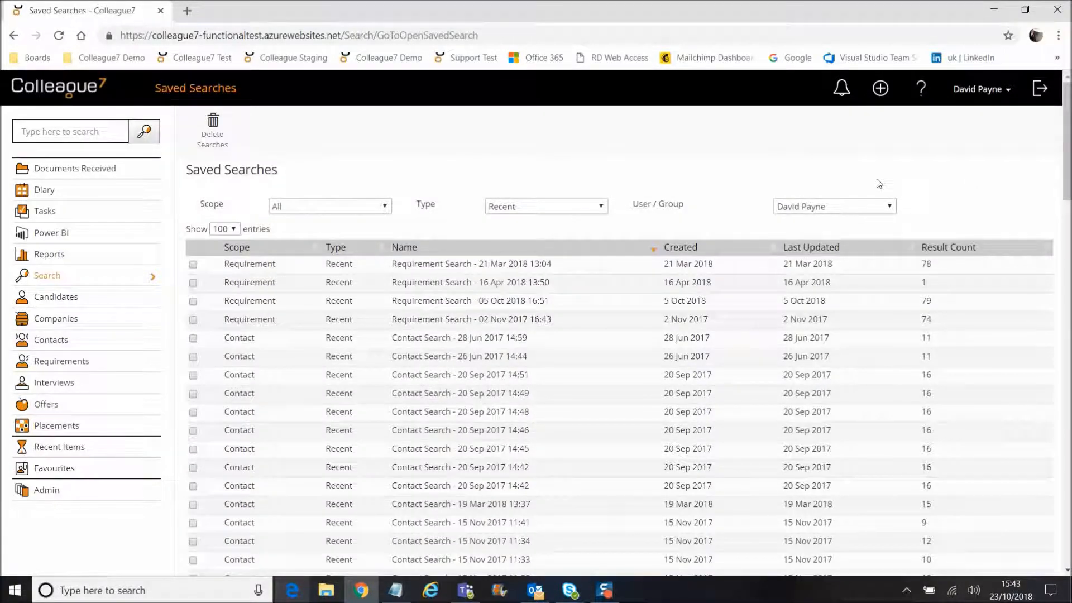
pyautogui.scroll(-1, 1069, 223)
pyautogui.moveTo(1069, 223); pyautogui.dragTo(1062, 160)
pyautogui.scroll(5, 1062, 160)
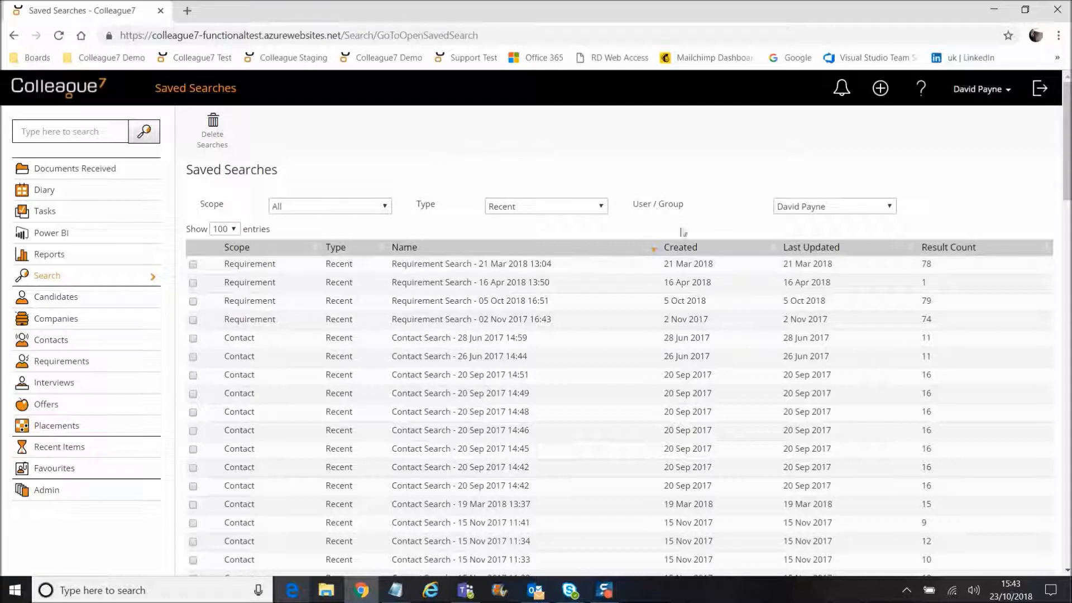
pyautogui.click(781, 247)
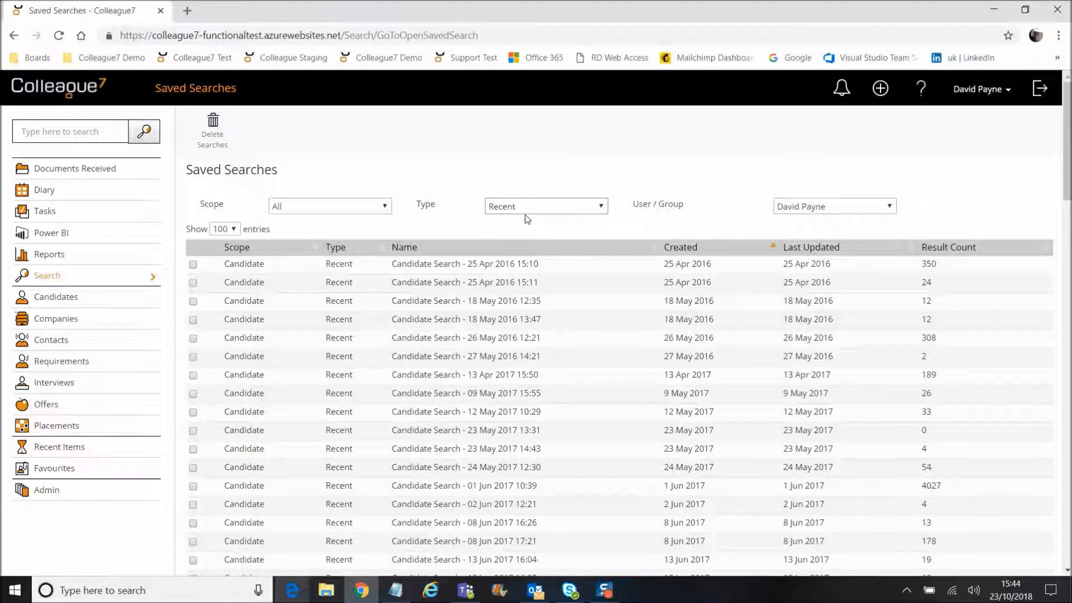
# Filter the list to the Spec CVs Sent type and look through its entries.
pyautogui.click(550, 208)
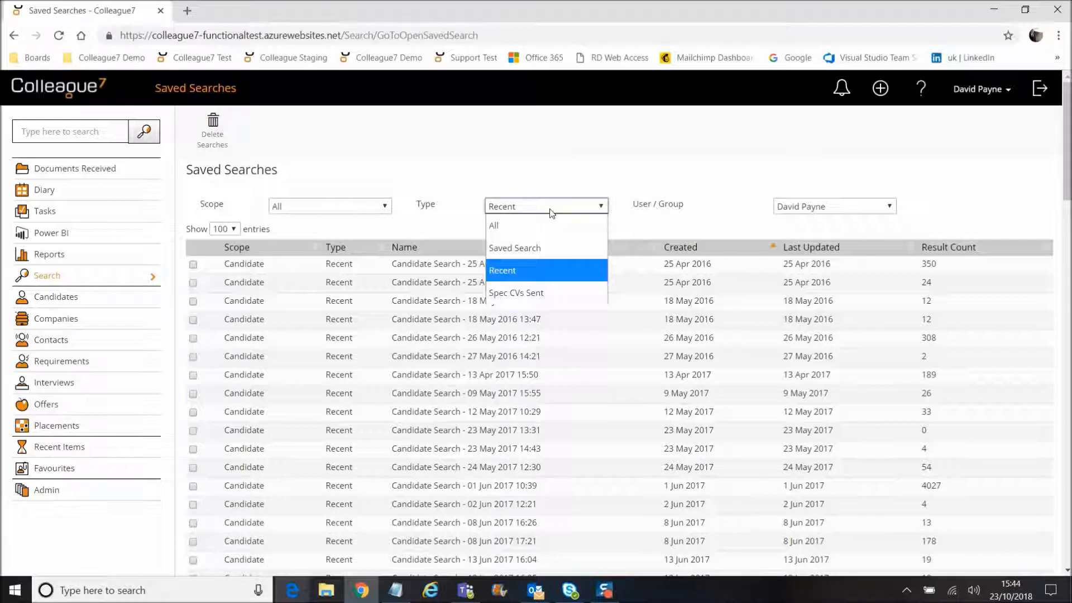
pyautogui.click(515, 294)
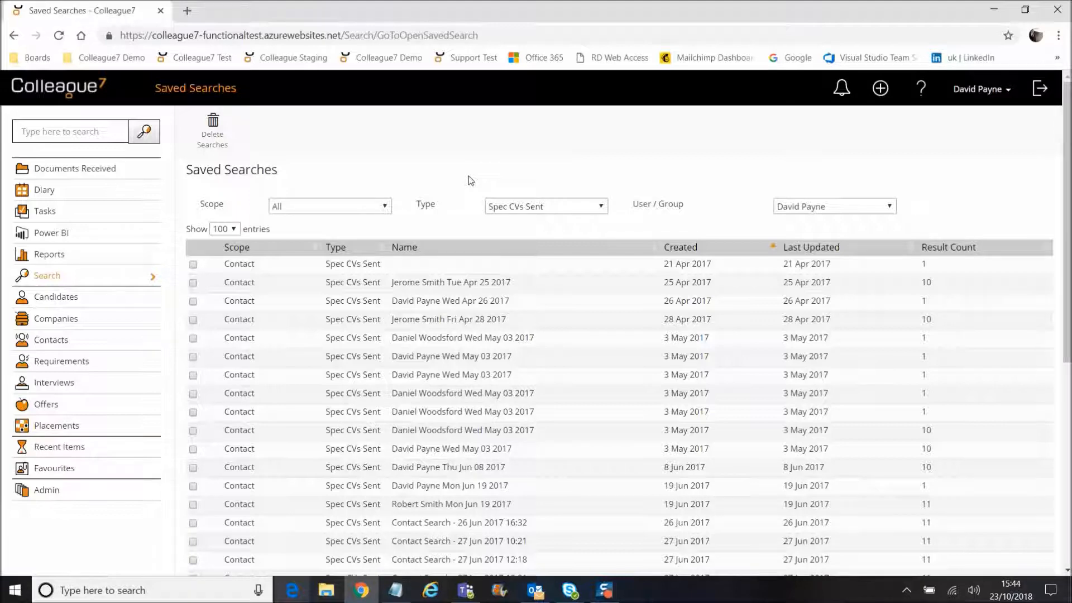
pyautogui.moveTo(1061, 223); pyautogui.dragTo(1064, 387)
pyautogui.scroll(5, 625, 346)
# View the searches of all types and set the type filter back to Saved Search.
pyautogui.click(542, 211)
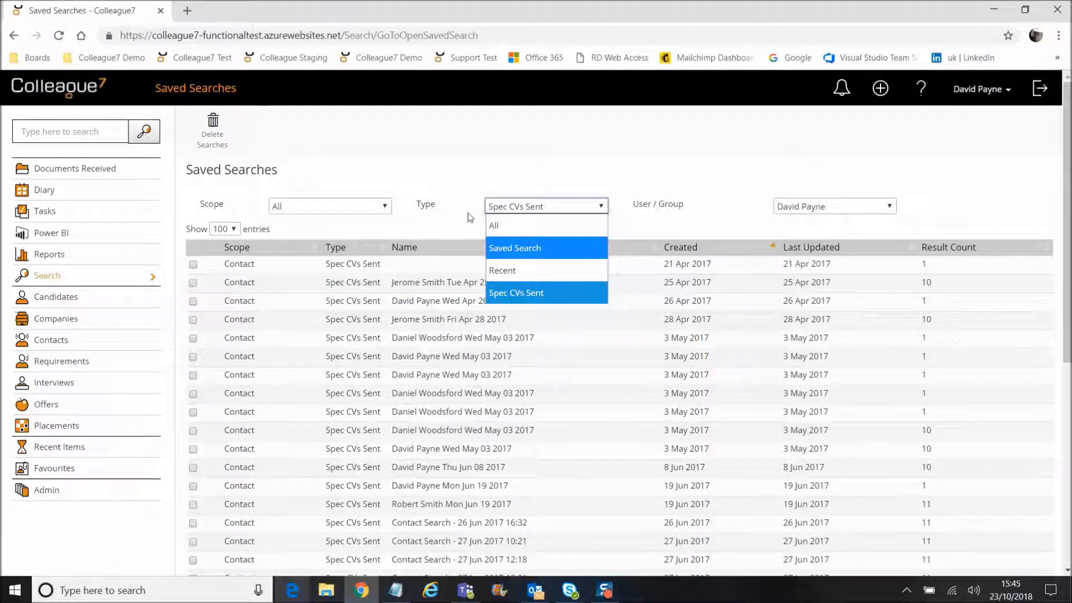
pyautogui.click(518, 232)
pyautogui.moveTo(1067, 195)
pyautogui.mouseDown()
pyautogui.moveTo(1067, 449)
pyautogui.moveTo(1066, 194)
pyautogui.mouseUp()
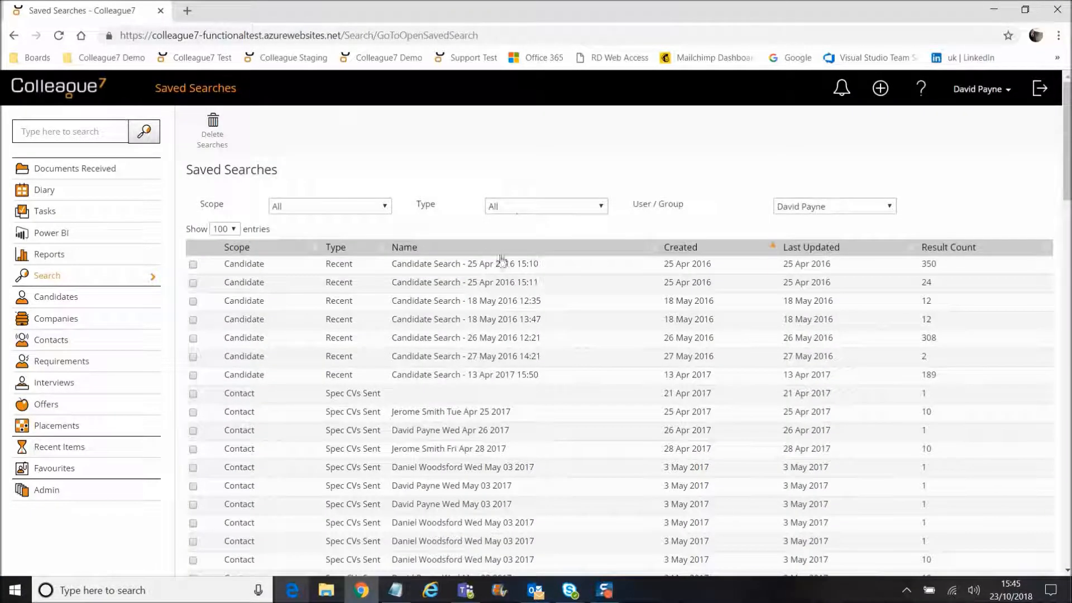
pyautogui.click(517, 212)
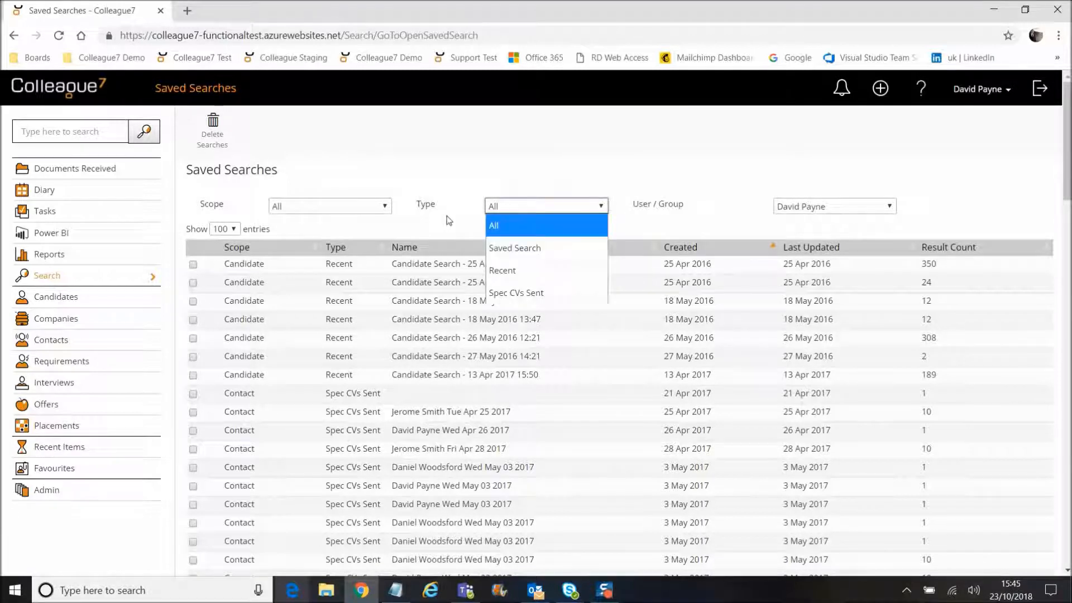
pyautogui.click(532, 249)
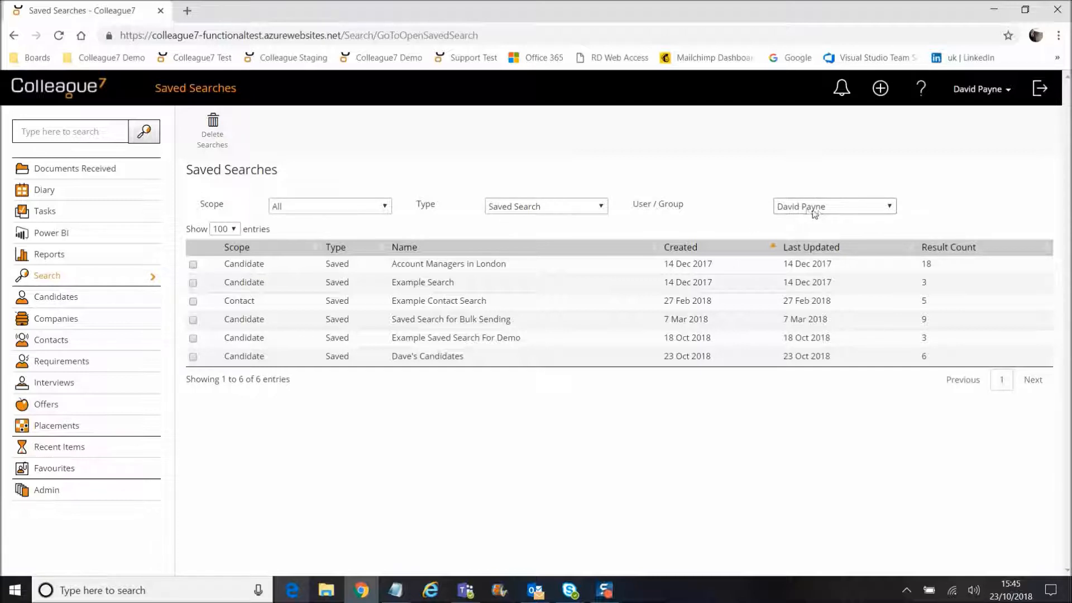
# Switch the User / Group filter to a different user and look through that user's saved searches.
pyautogui.click(815, 212)
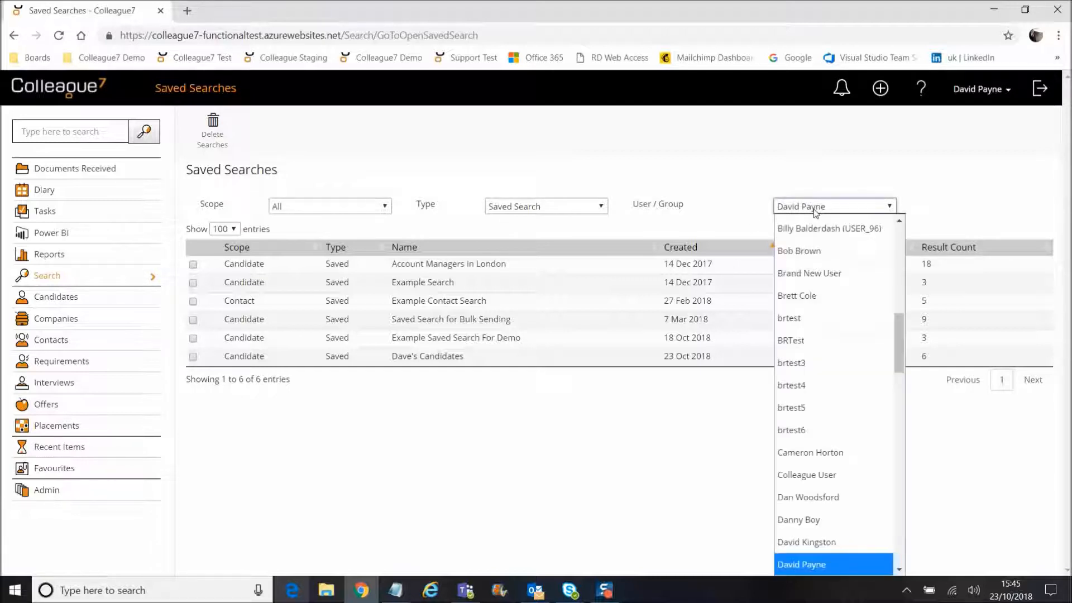
pyautogui.scroll(3, 899, 340)
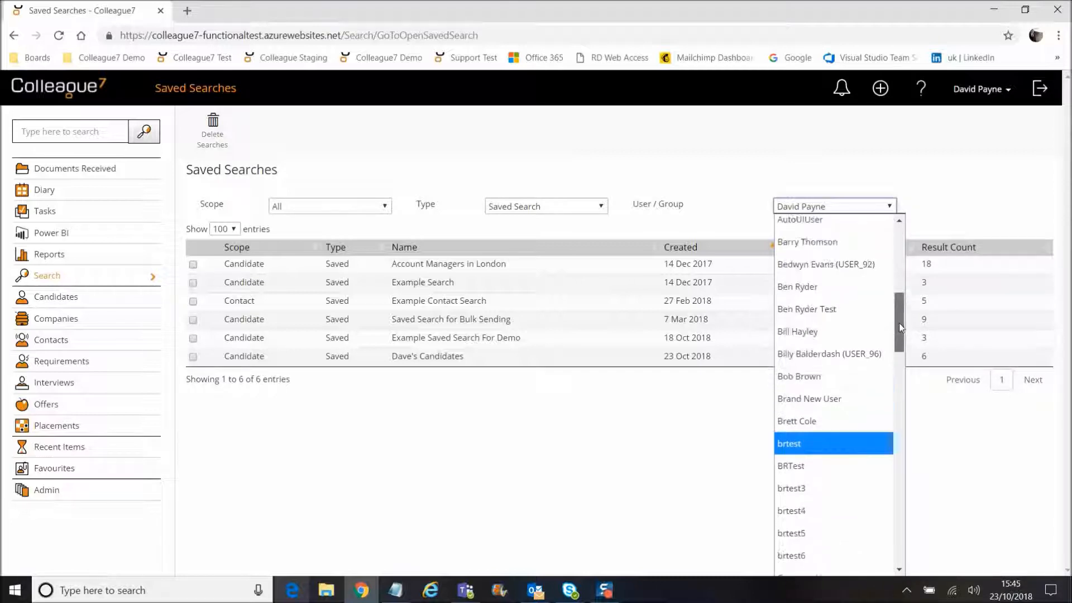
pyautogui.click(804, 247)
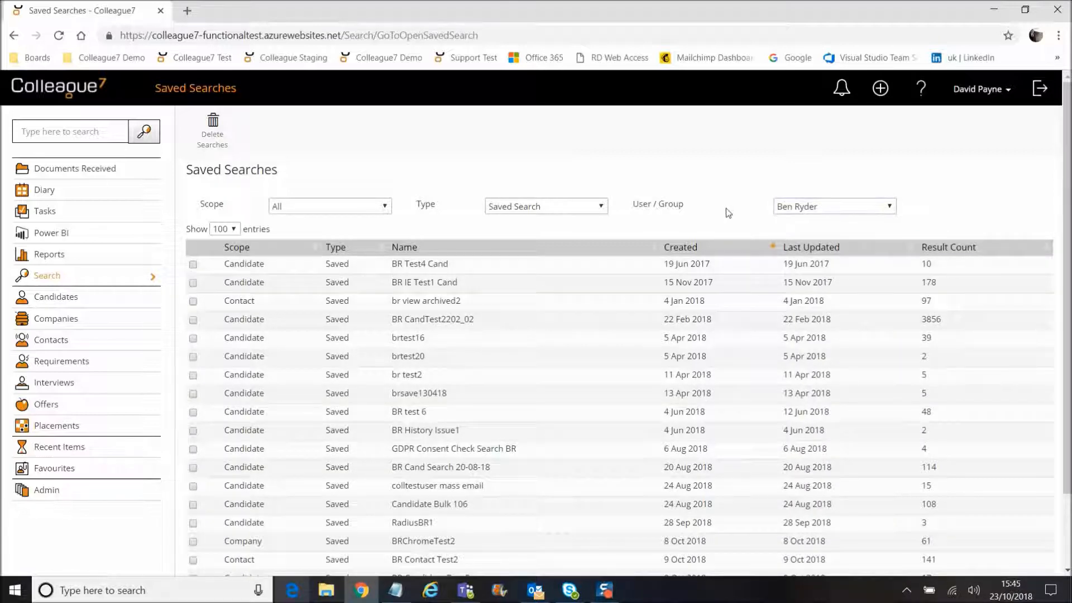
pyautogui.scroll(-3, 1064, 221)
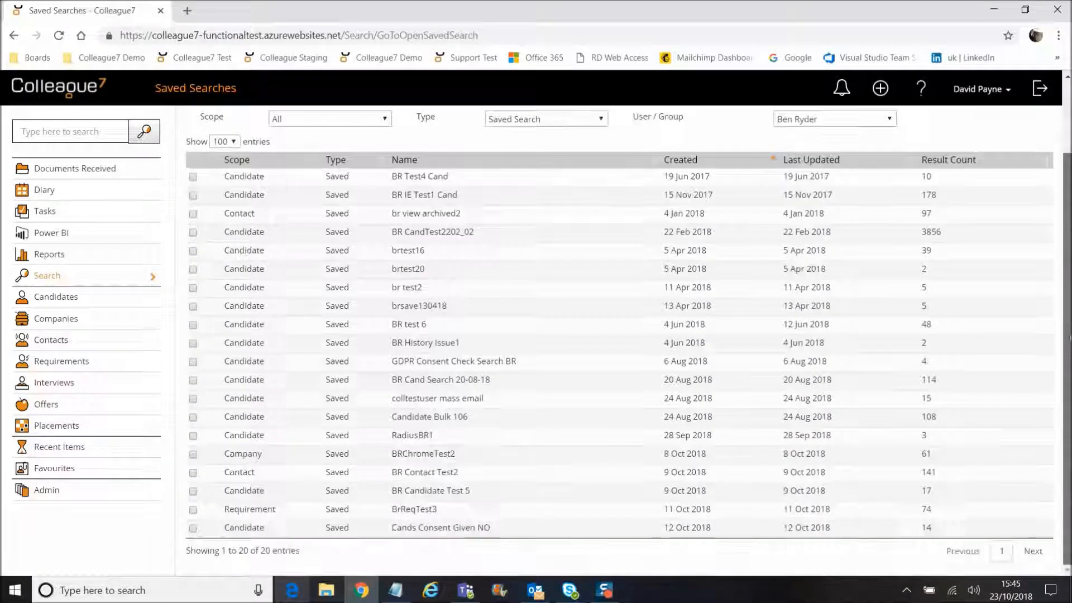
# Set the User / Group filter back to the logged-in user to list their own saved searches.
pyautogui.scroll(3, 1070, 350)
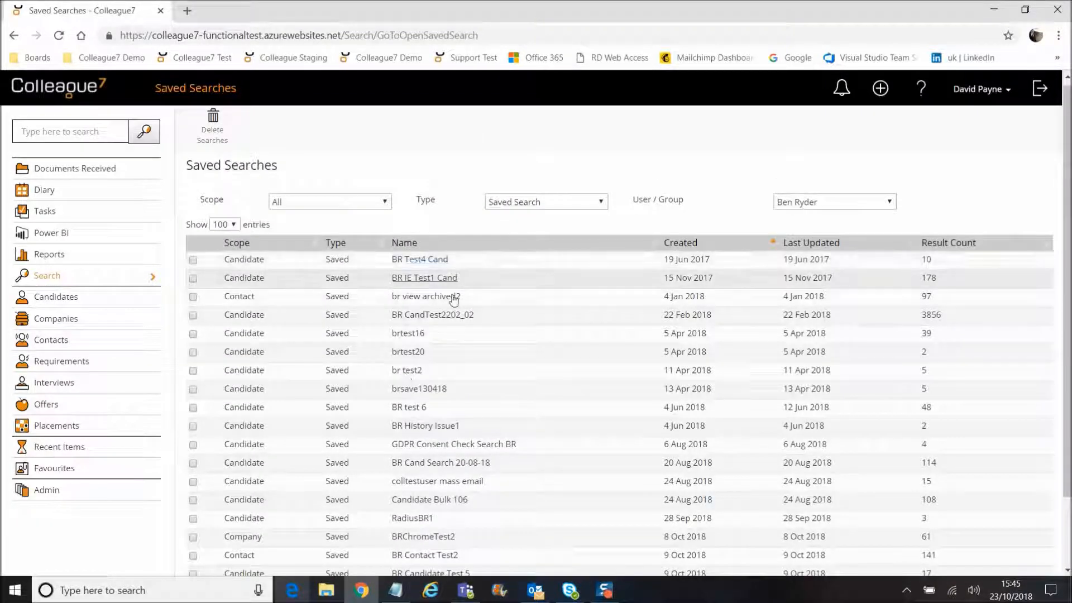
pyautogui.click(813, 206)
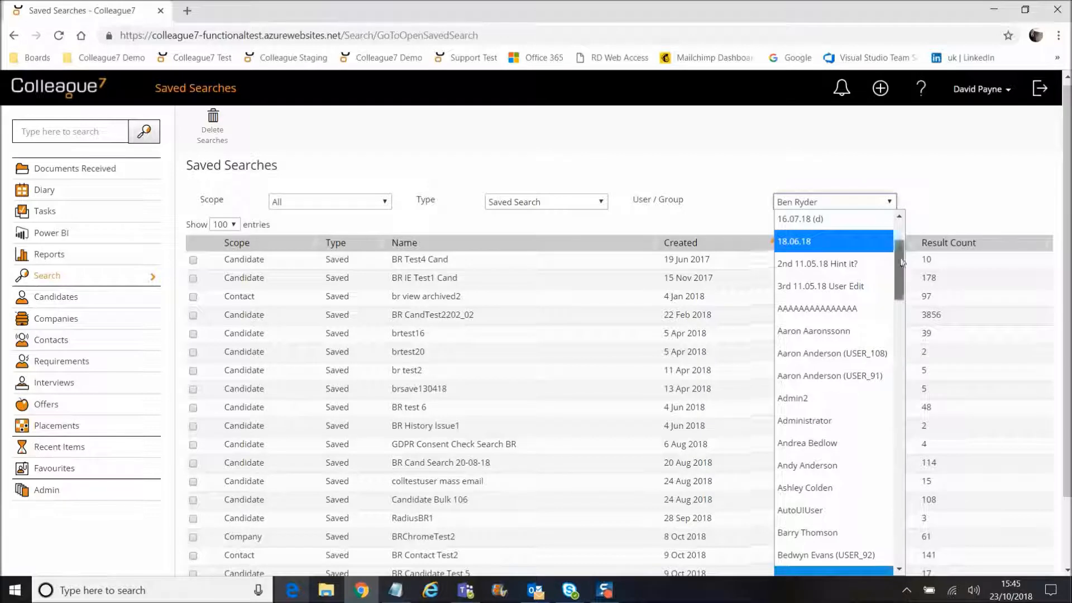
pyautogui.scroll(-2, 900, 280)
pyautogui.scroll(-2, 900, 279)
pyautogui.click(720, 199)
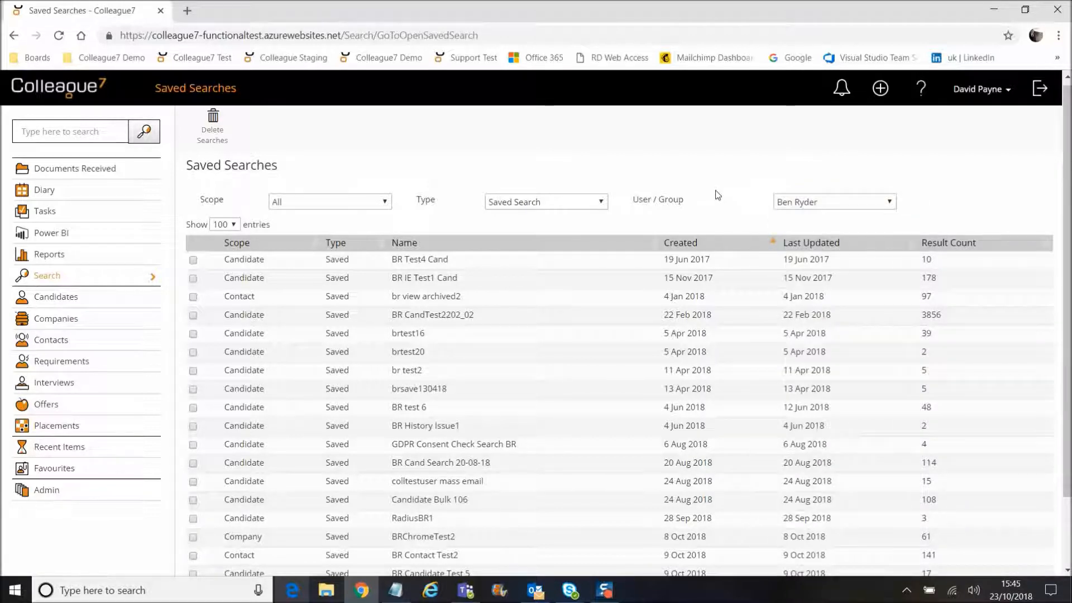
pyautogui.click(822, 210)
pyautogui.moveTo(897, 269); pyautogui.dragTo(890, 369)
pyautogui.click(845, 413)
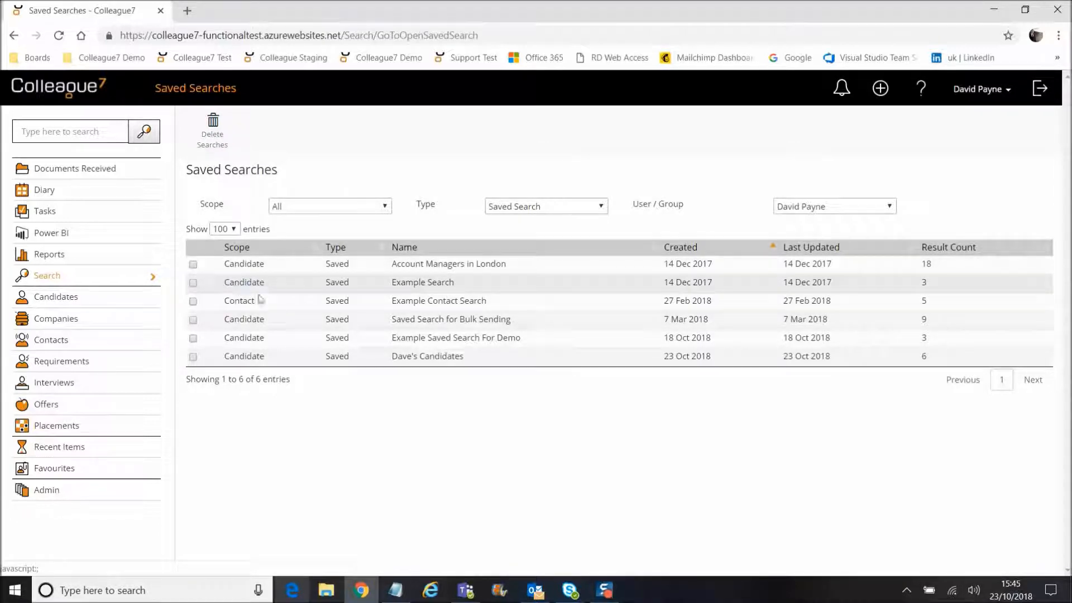
# Delete the candidate saved search created on 23 Oct 2018 and confirm the deletion.
pyautogui.click(193, 358)
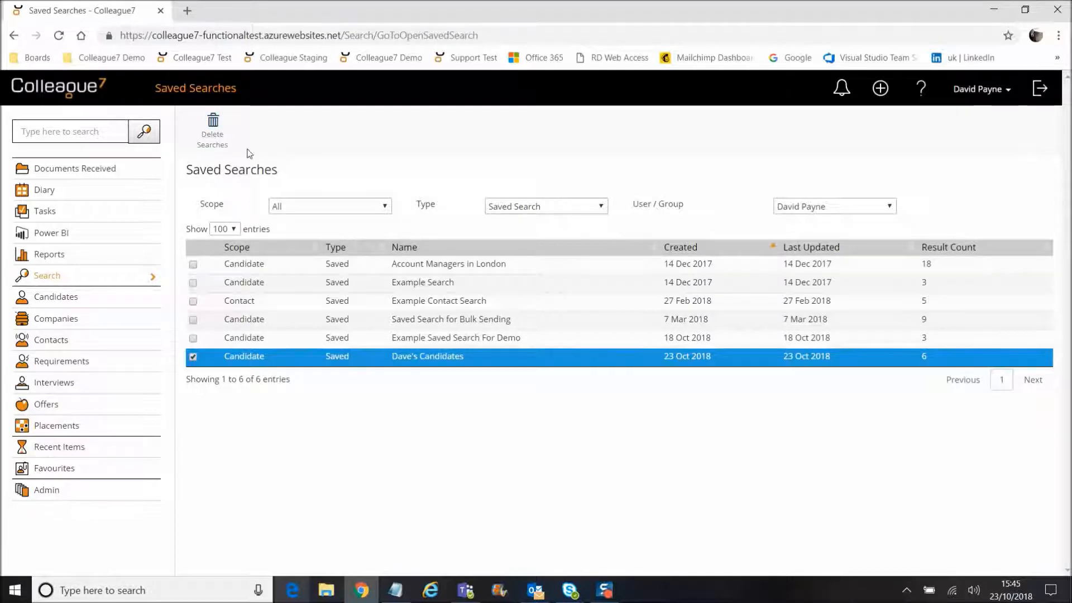
pyautogui.click(229, 150)
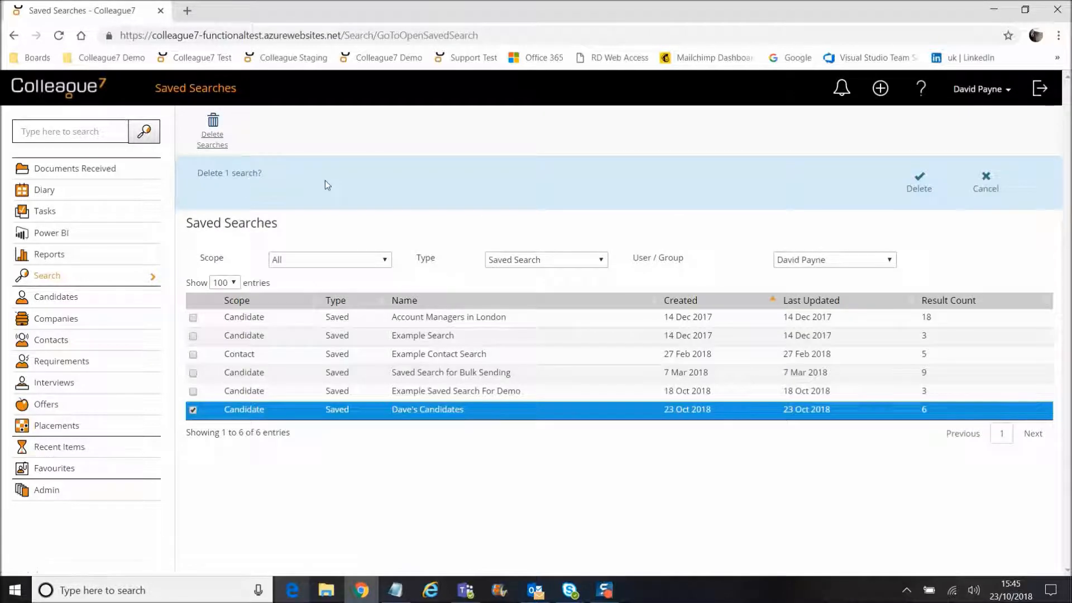
pyautogui.click(919, 190)
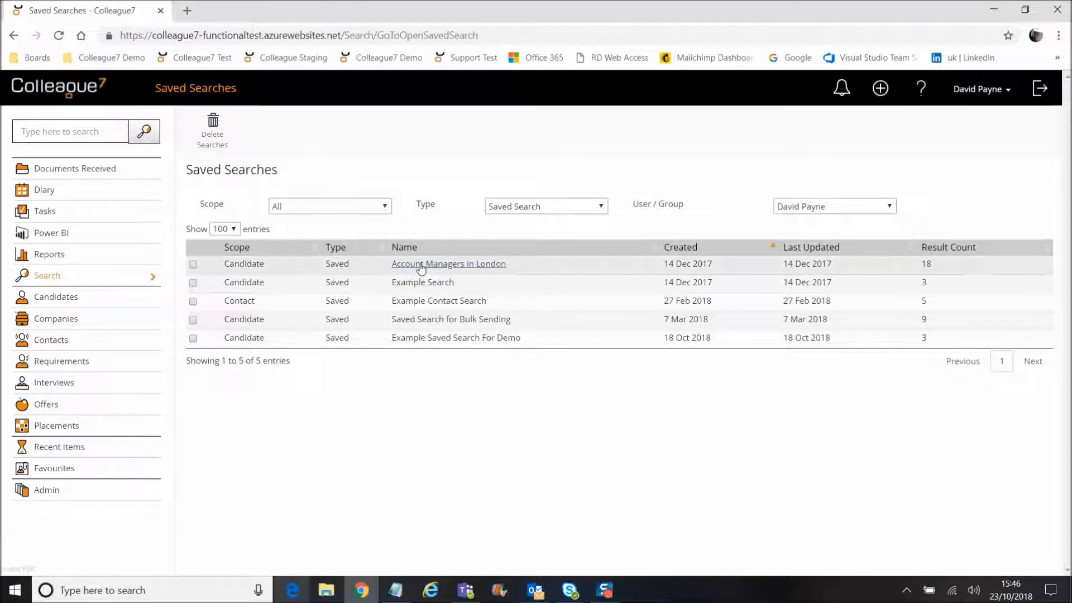
# Open the candidate search created on 18 Oct 2018 and add its results to the saved search Example Saved Search For Demo.
pyautogui.click(454, 339)
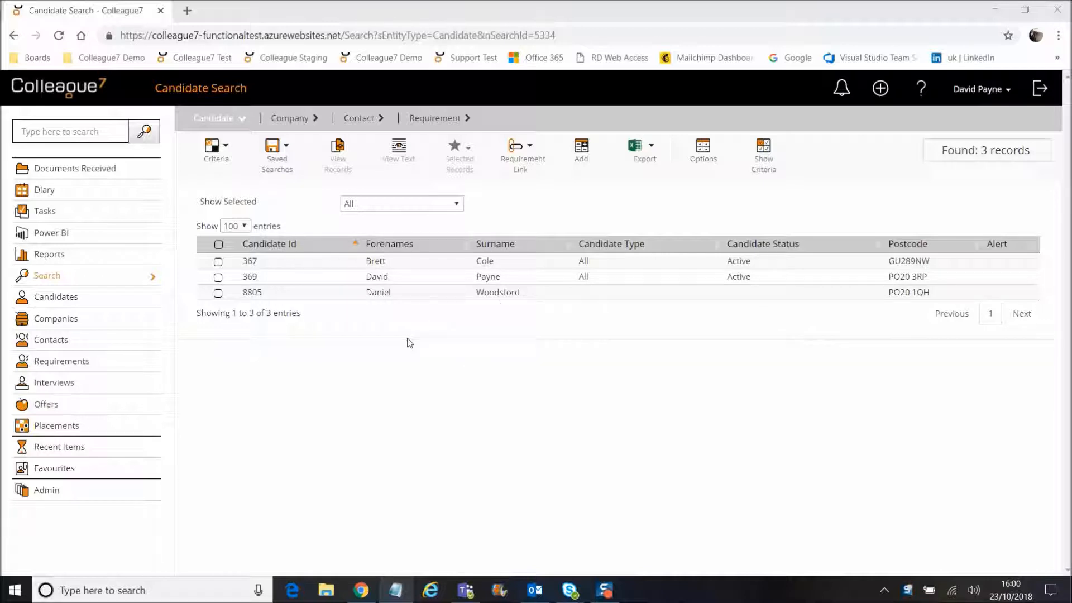
pyautogui.click(275, 159)
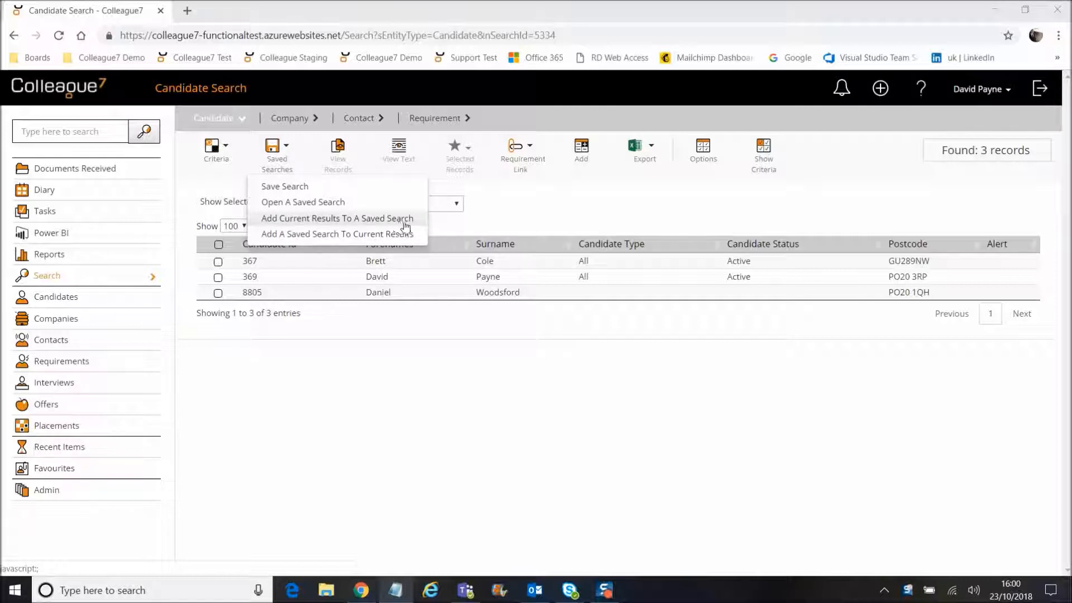
pyautogui.click(283, 163)
pyautogui.click(385, 221)
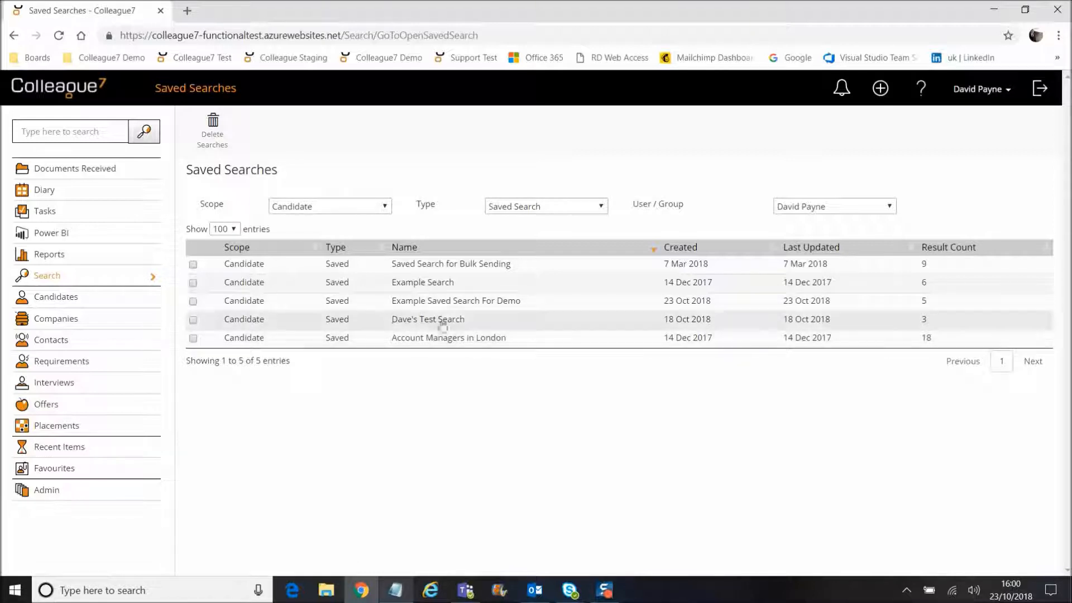
pyautogui.click(462, 301)
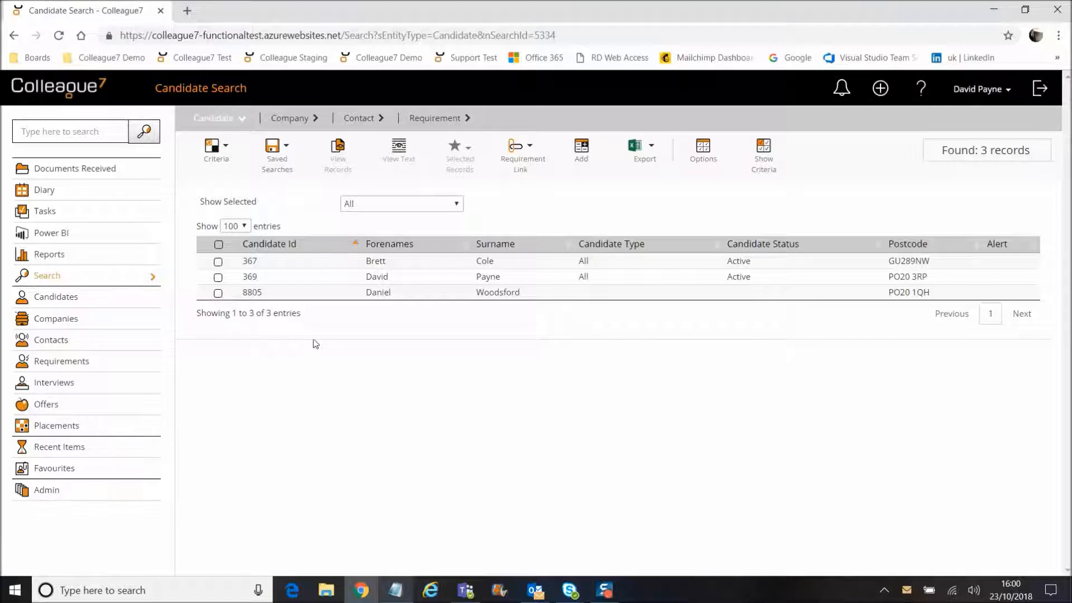
# Open the saved search Example Saved Search For Demo and check its combined results.
pyautogui.click(275, 155)
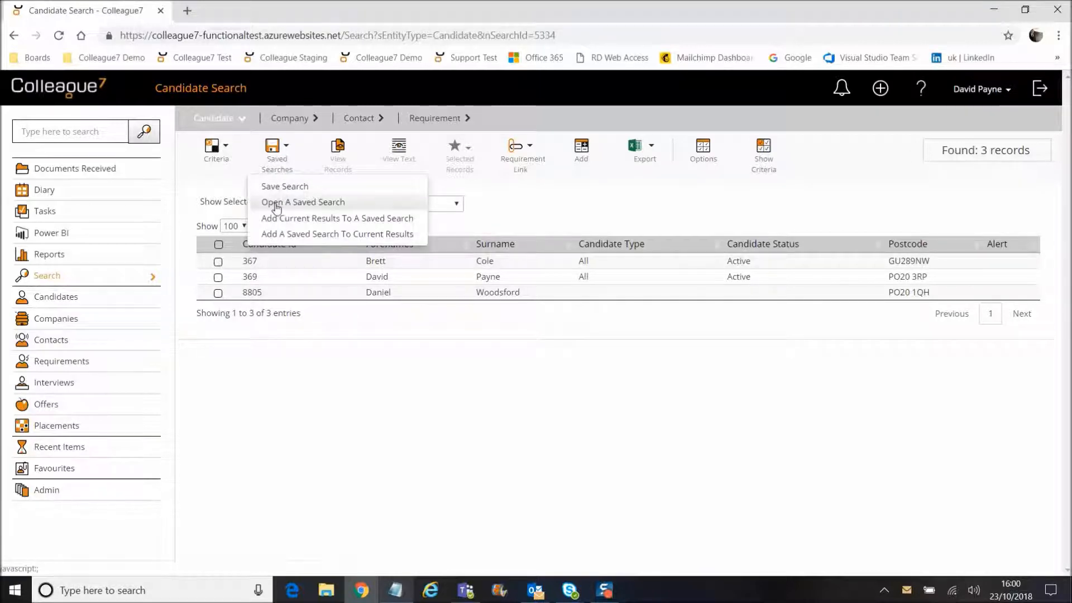
pyautogui.click(318, 205)
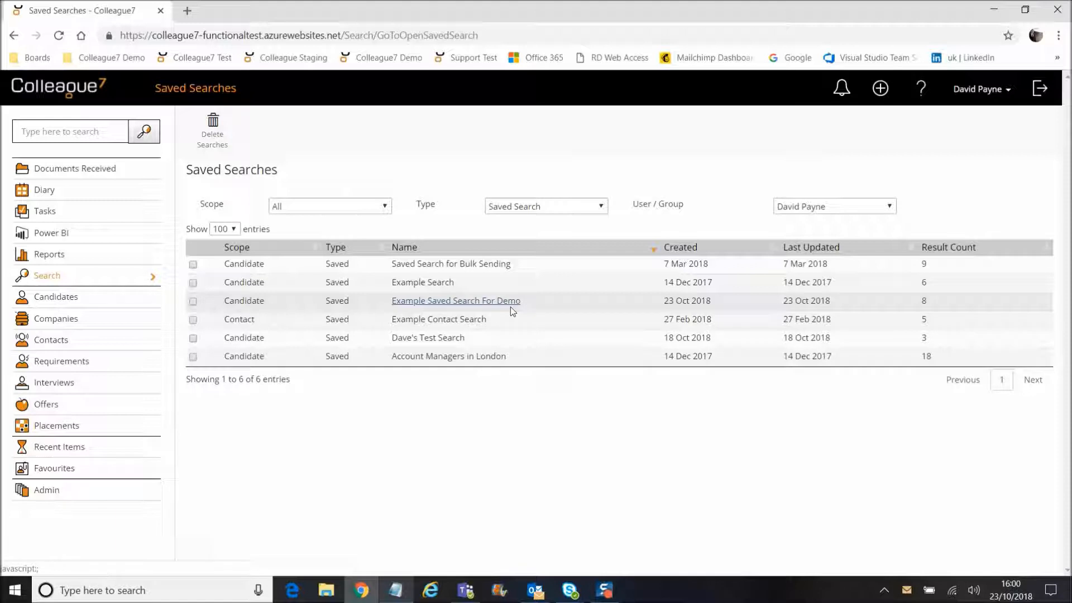
pyautogui.click(423, 301)
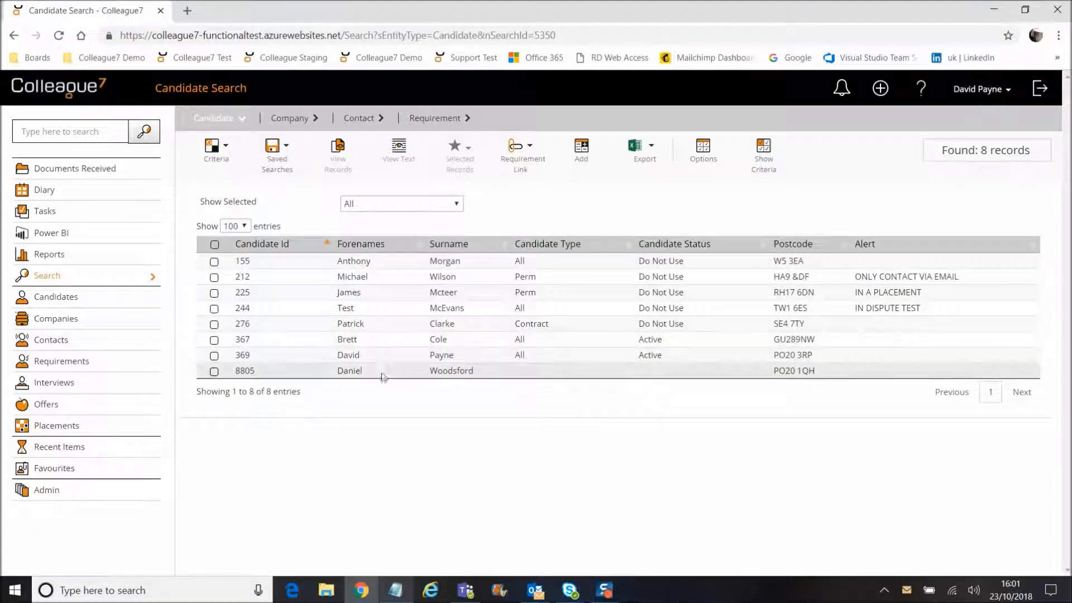
# Reopen the candidate saved search created on 18 Oct 2018.
pyautogui.click(275, 165)
pyautogui.click(280, 203)
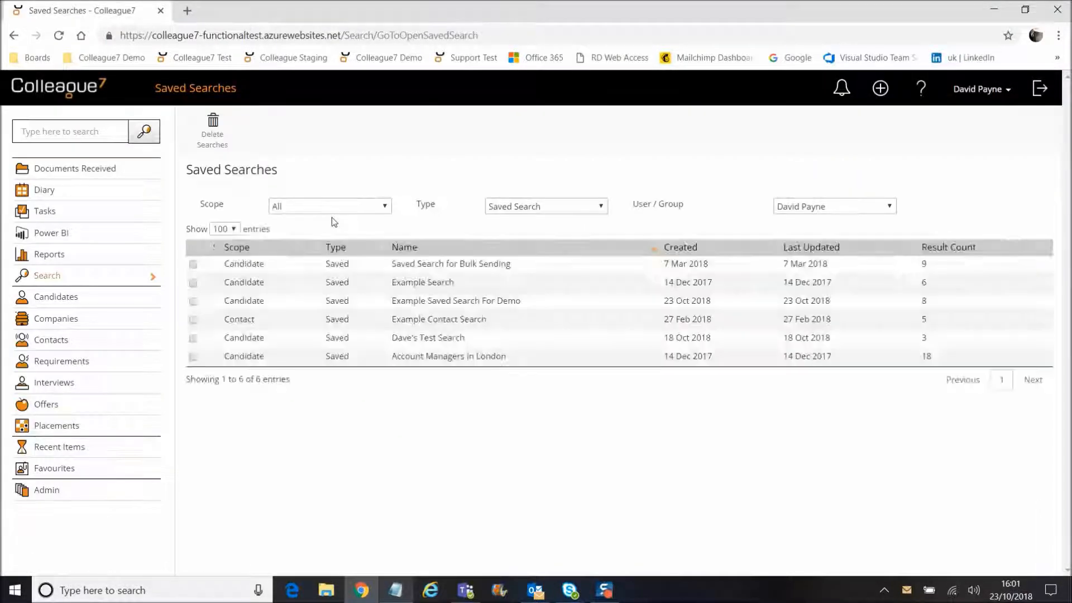
pyautogui.click(419, 339)
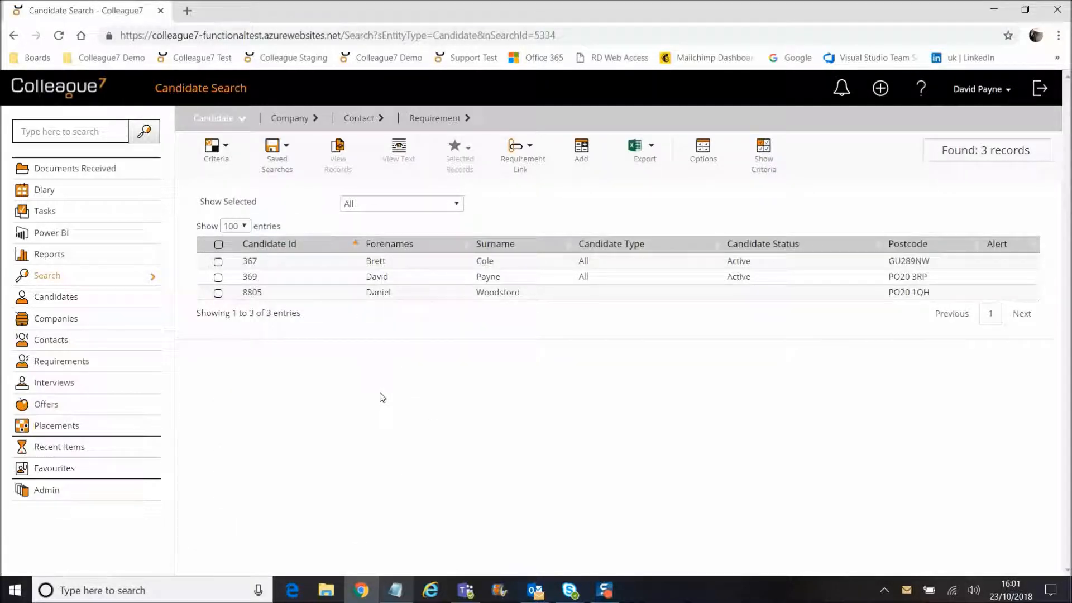
# Add the saved search Example Saved Search For Demo to the current candidate results.
pyautogui.click(274, 165)
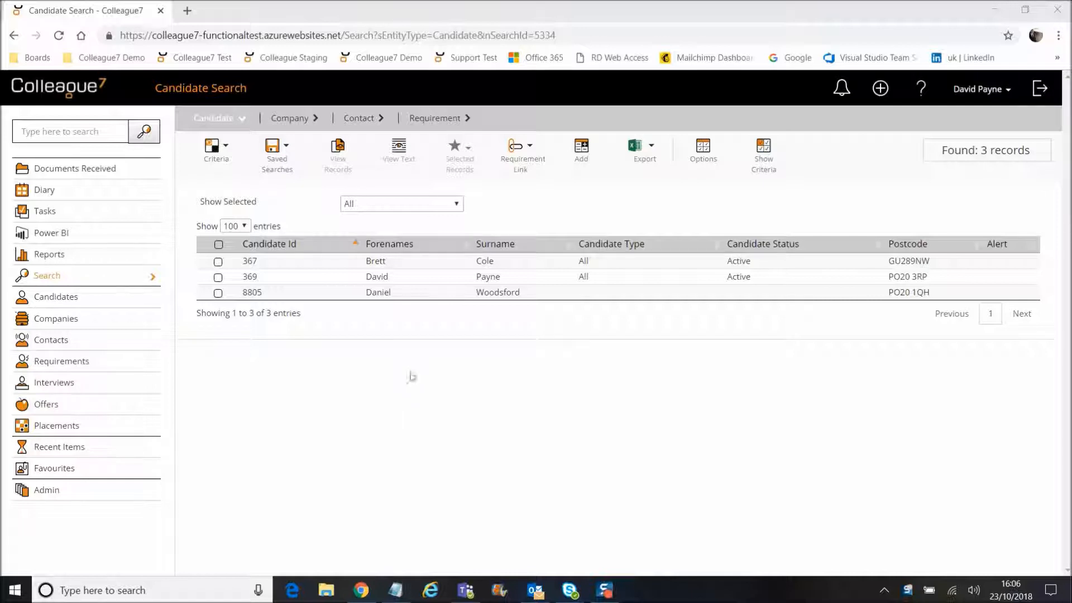
pyautogui.moveTo(284, 168)
pyautogui.click(277, 161)
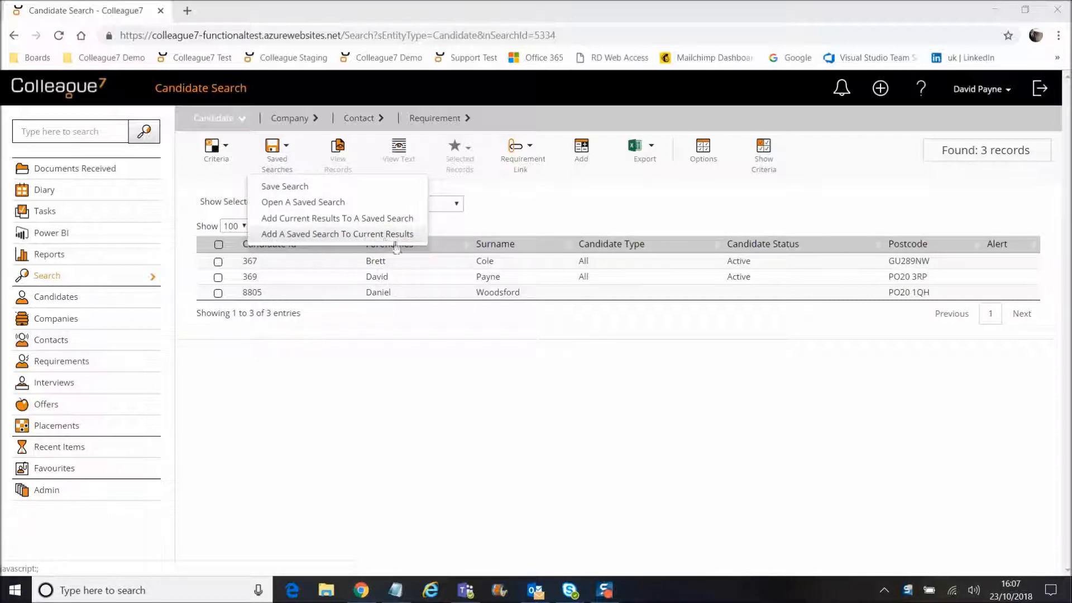
pyautogui.moveTo(276, 170)
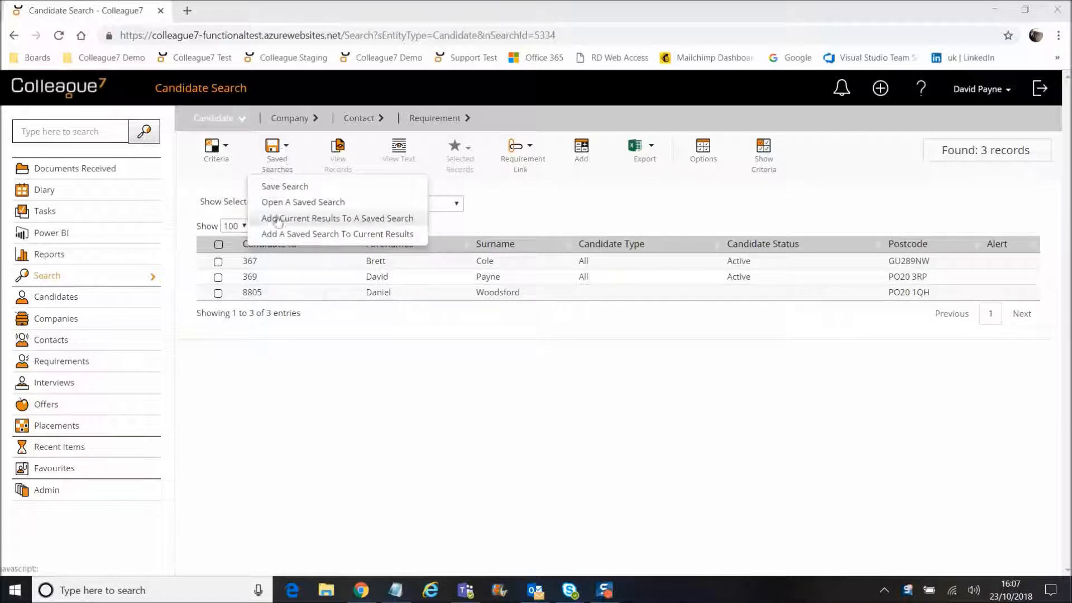
pyautogui.click(306, 235)
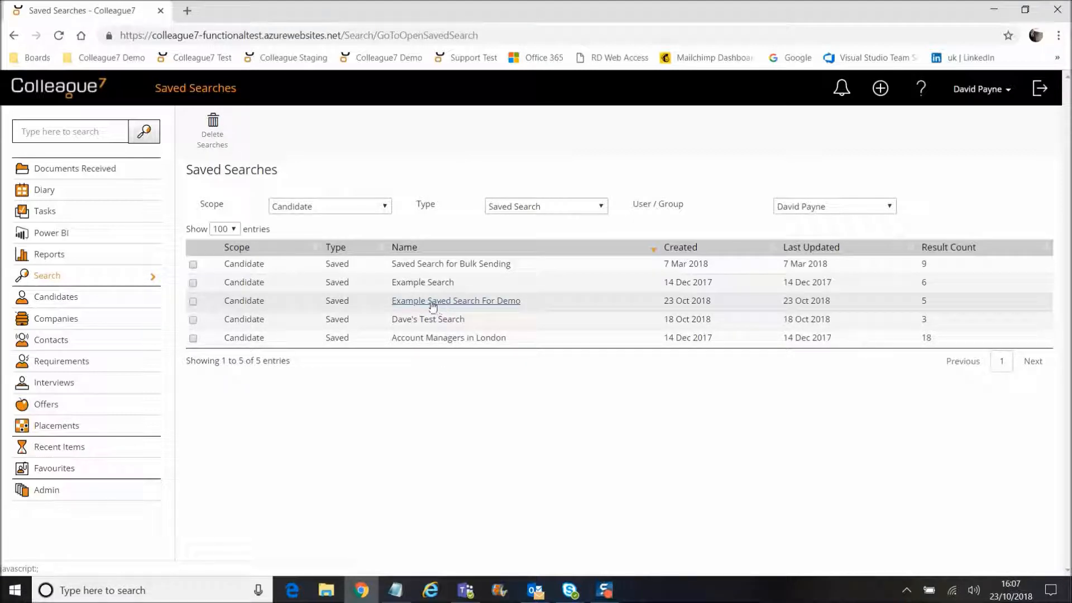
pyautogui.click(458, 303)
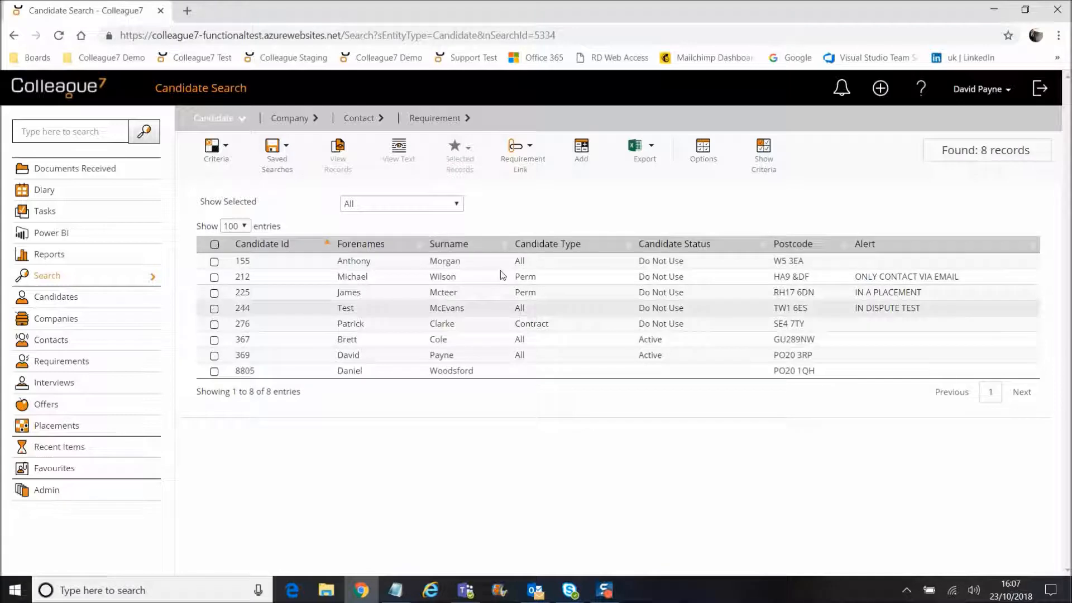
pyautogui.click(393, 340)
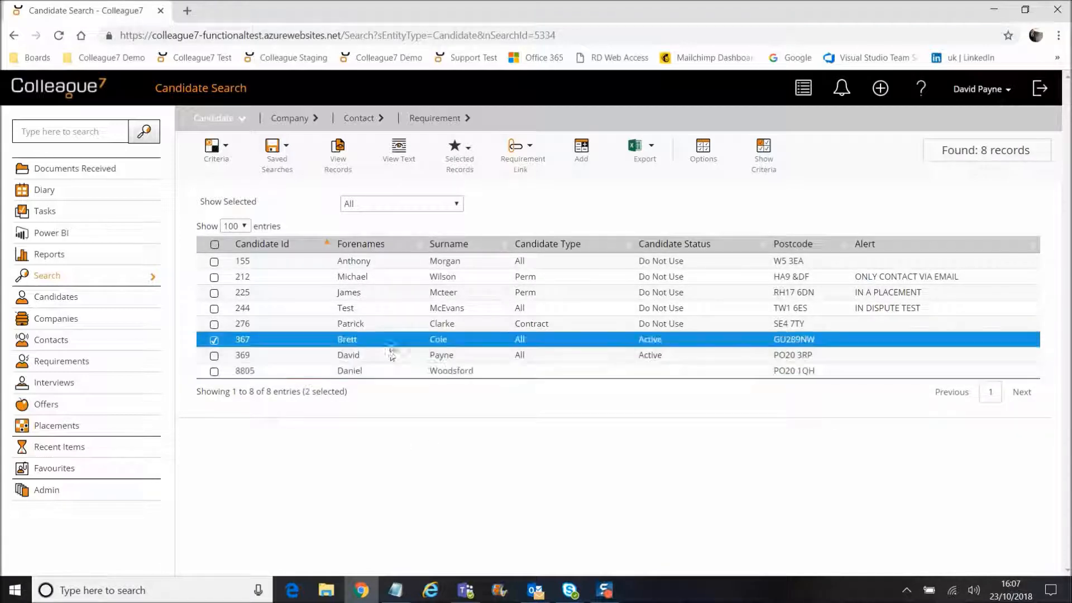
pyautogui.click(393, 371)
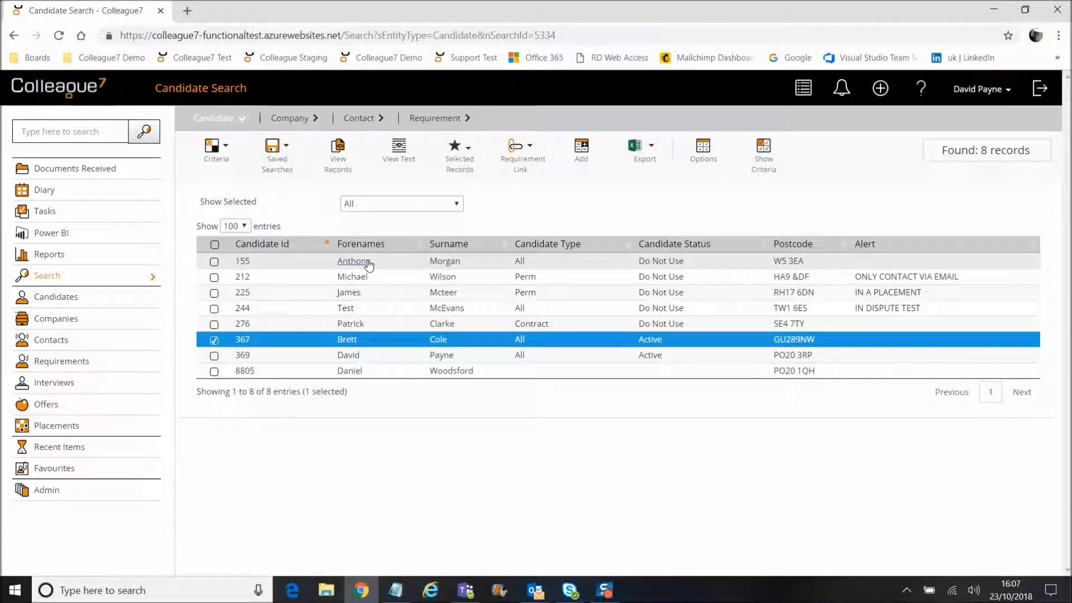
pyautogui.click(213, 340)
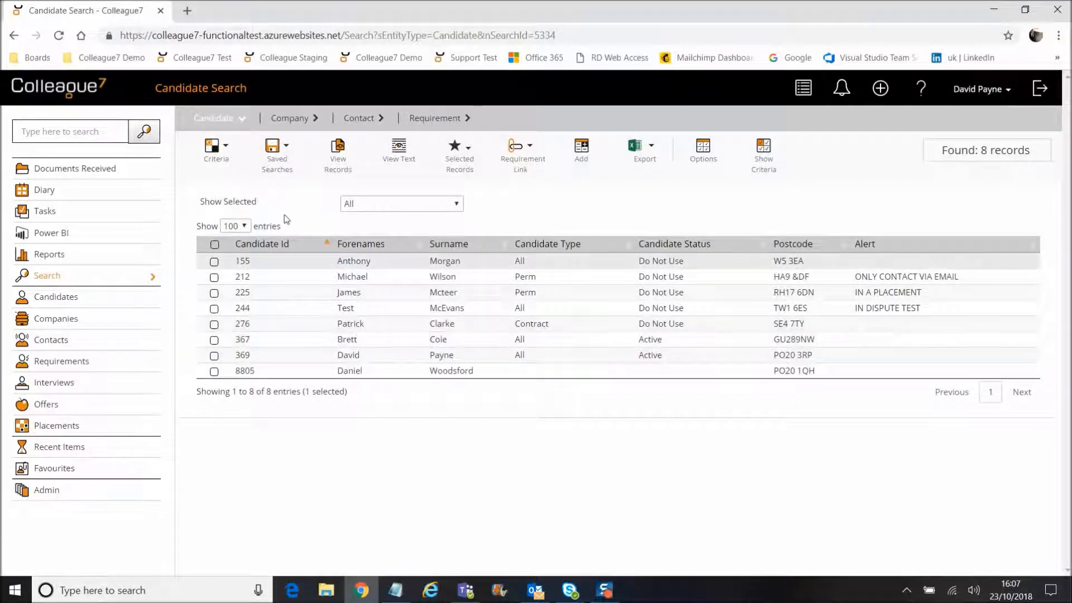
pyautogui.click(295, 159)
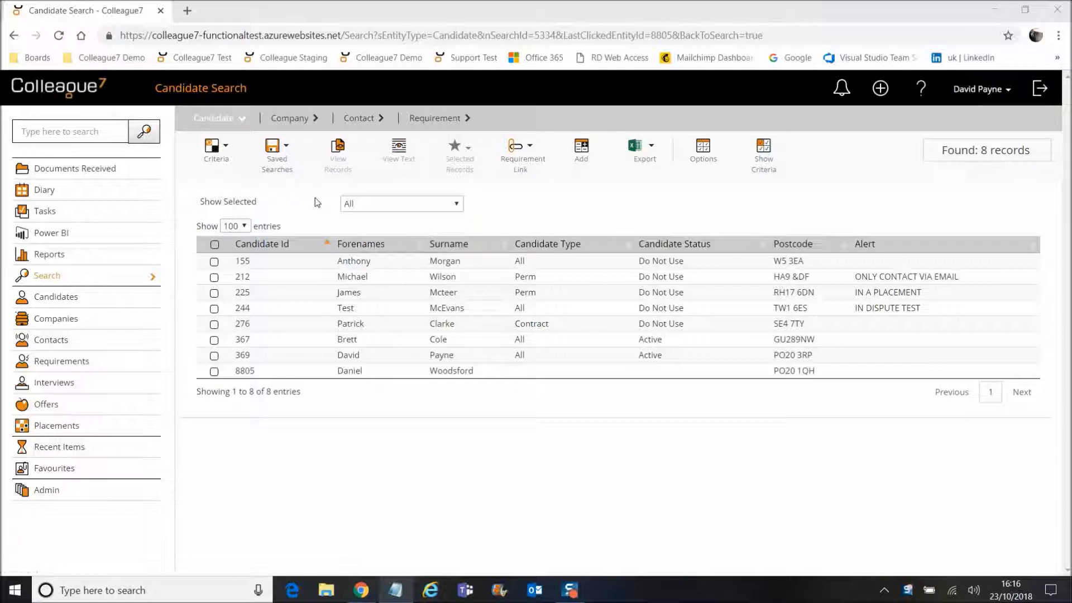
# Page through the records of the last three candidates in the results and return to the search.
pyautogui.click(303, 341)
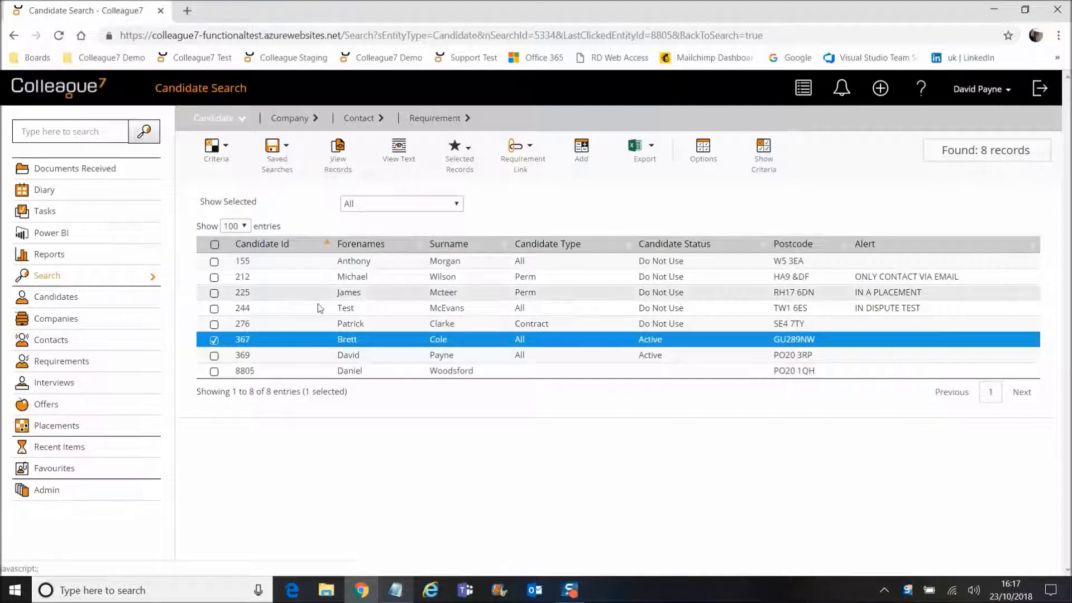
pyautogui.click(307, 357)
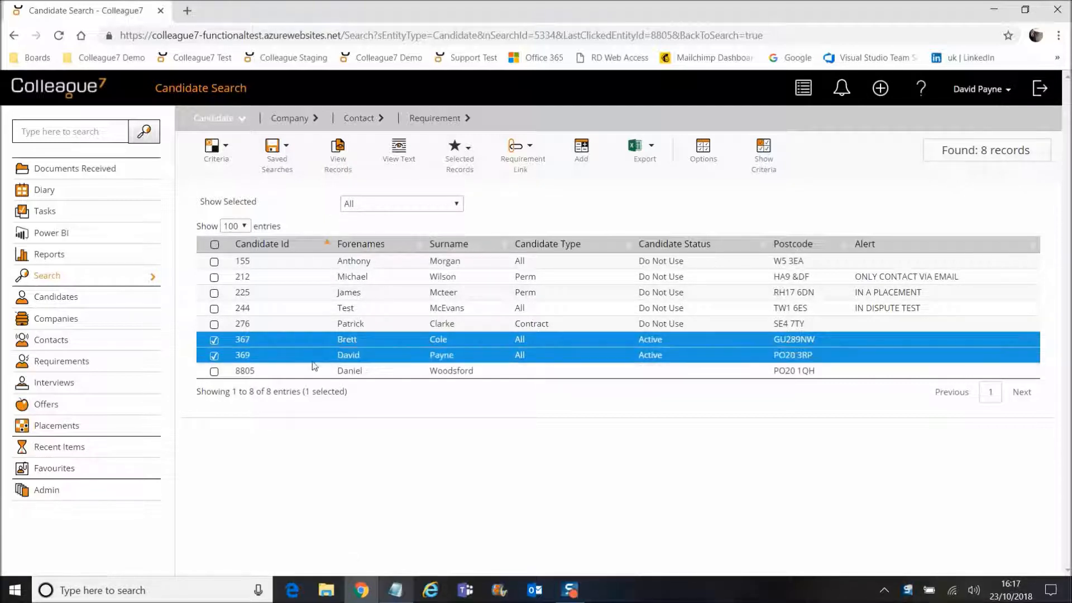
pyautogui.click(313, 371)
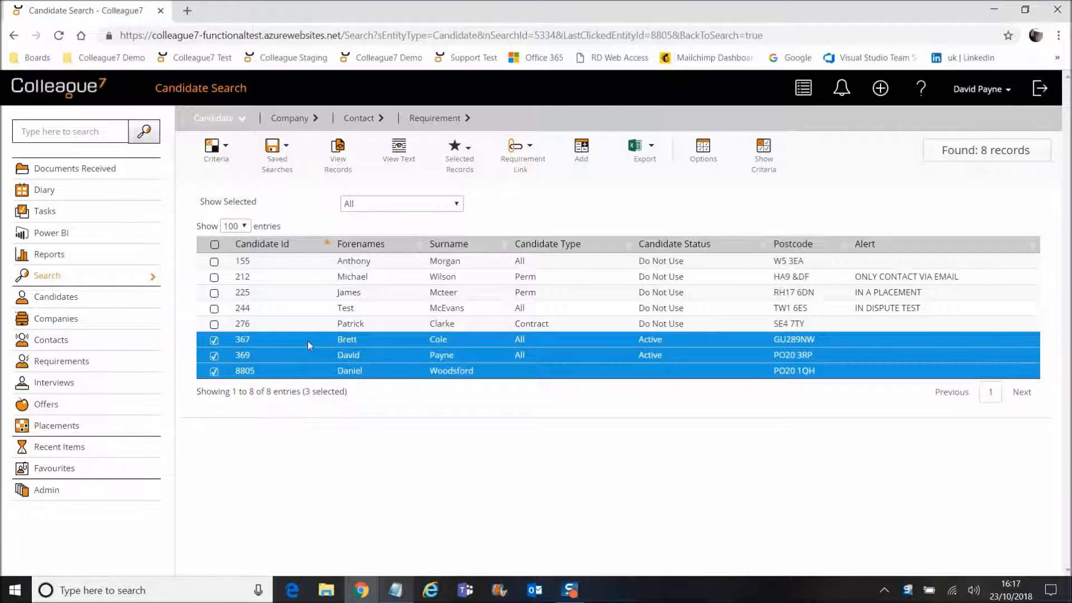
pyautogui.click(340, 168)
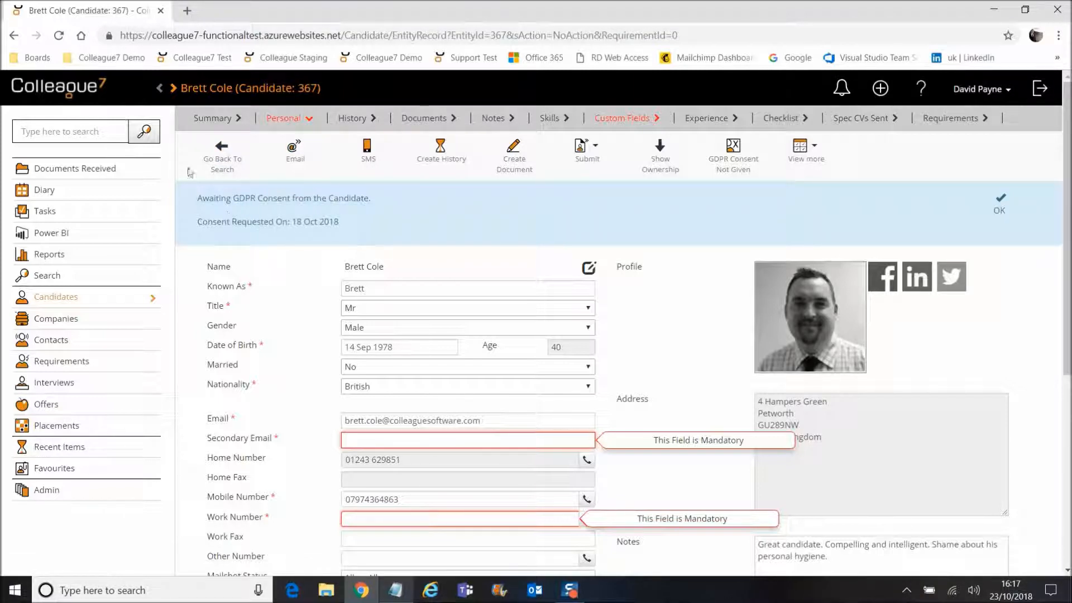
pyautogui.click(160, 88)
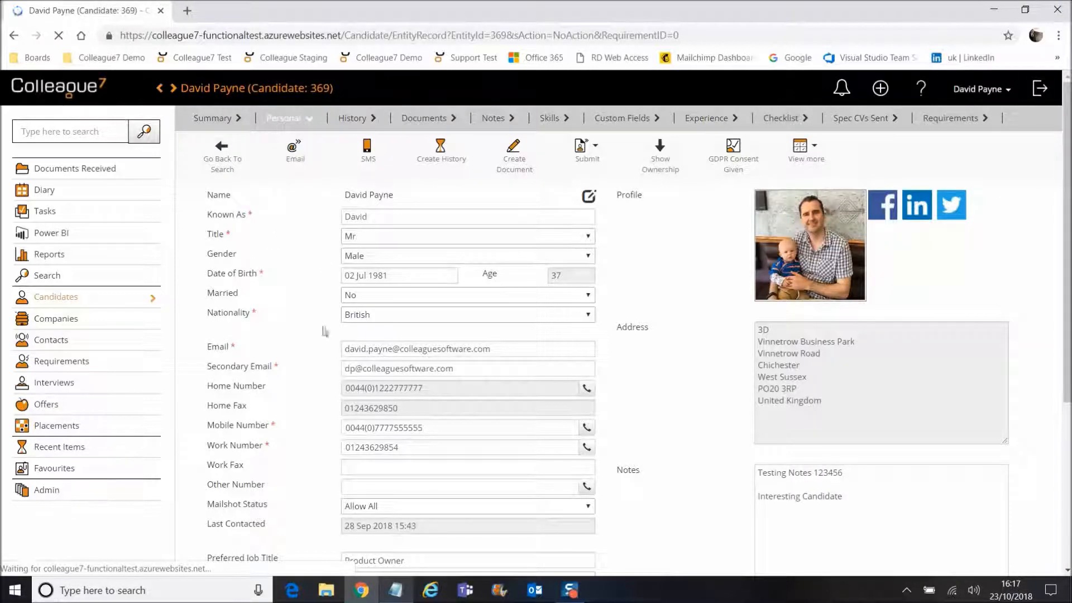
pyautogui.click(222, 161)
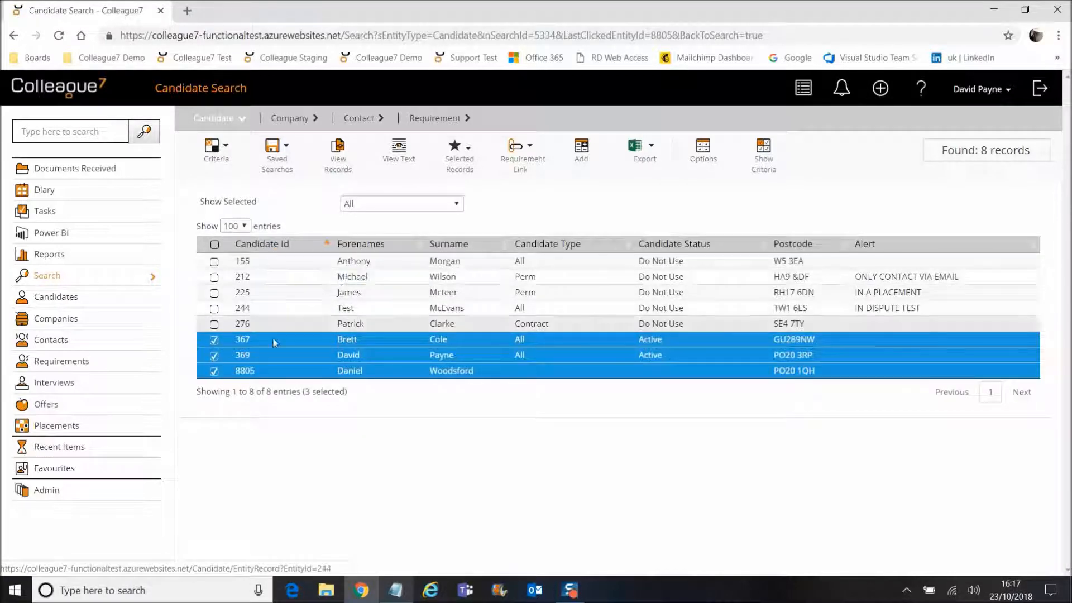
# Deselect the three candidates and view the second-to-last candidate's record in a new browser tab.
pyautogui.click(213, 340)
pyautogui.click(214, 355)
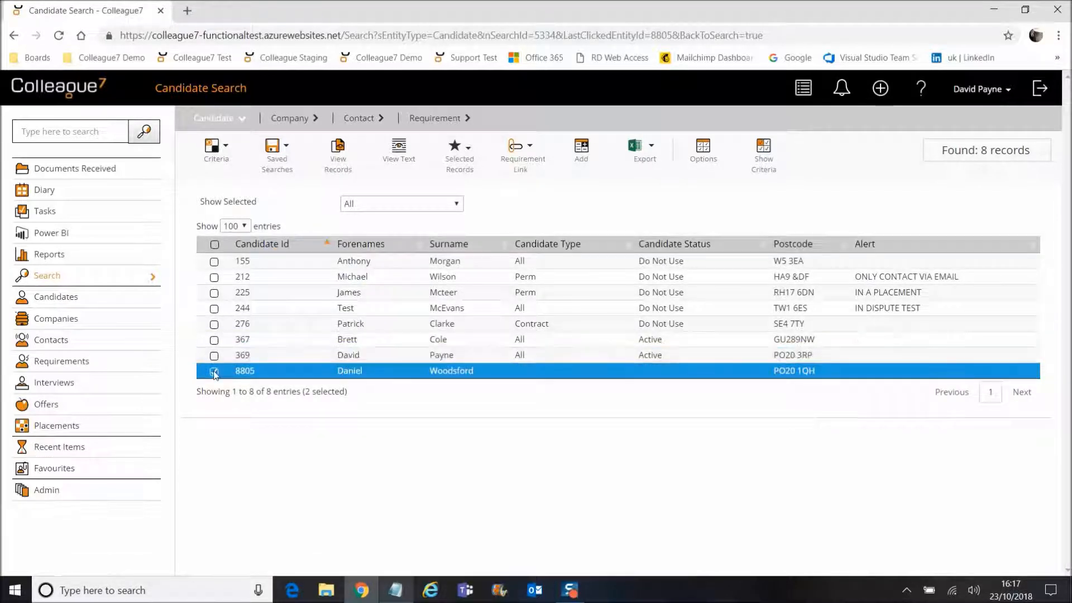
pyautogui.click(214, 371)
pyautogui.click(349, 355)
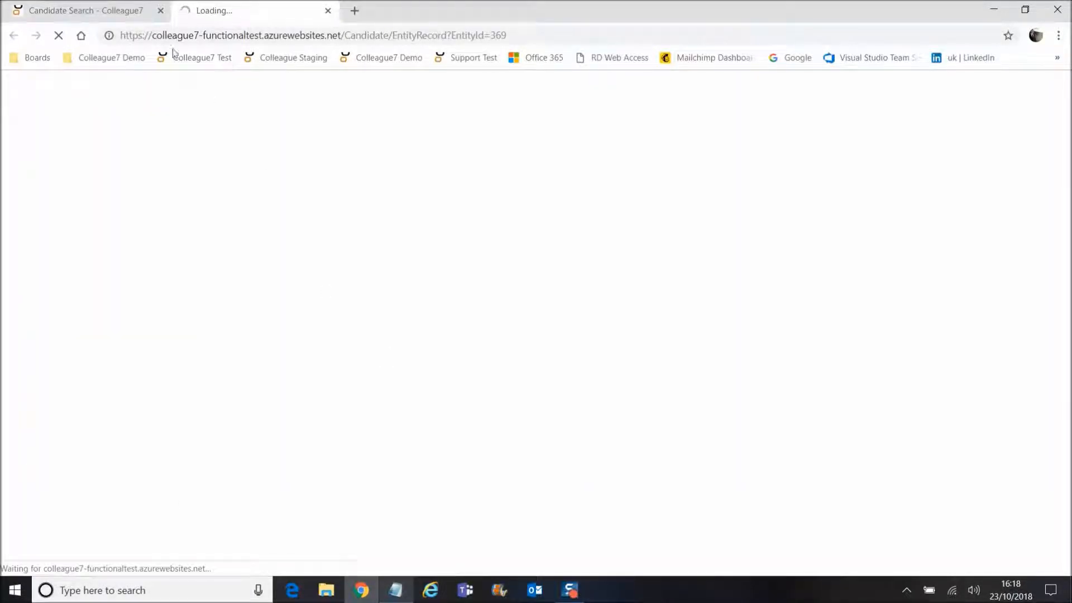
pyautogui.click(111, 12)
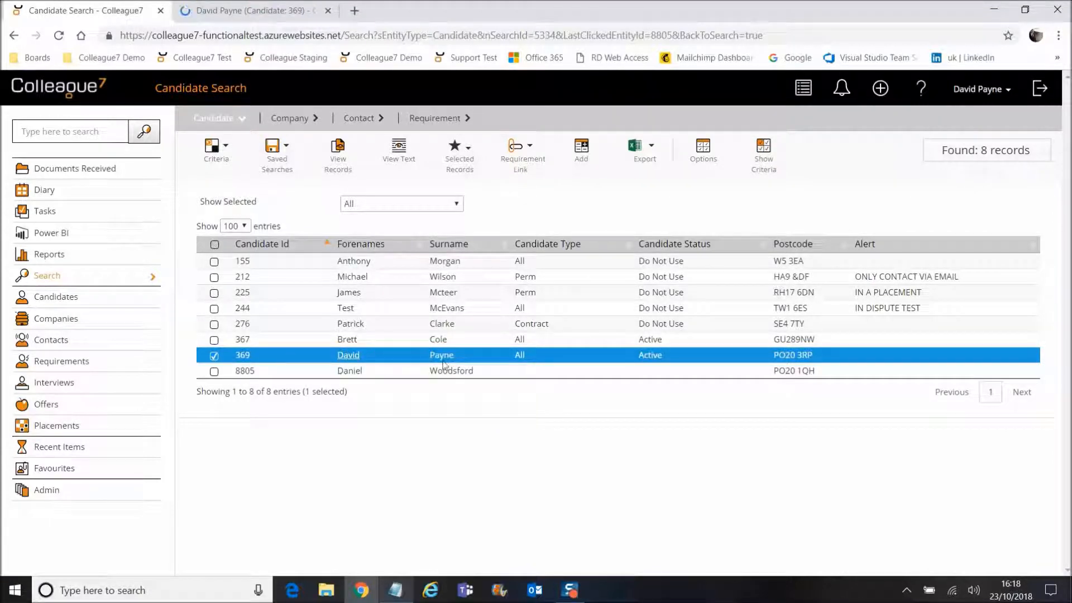
pyautogui.click(254, 12)
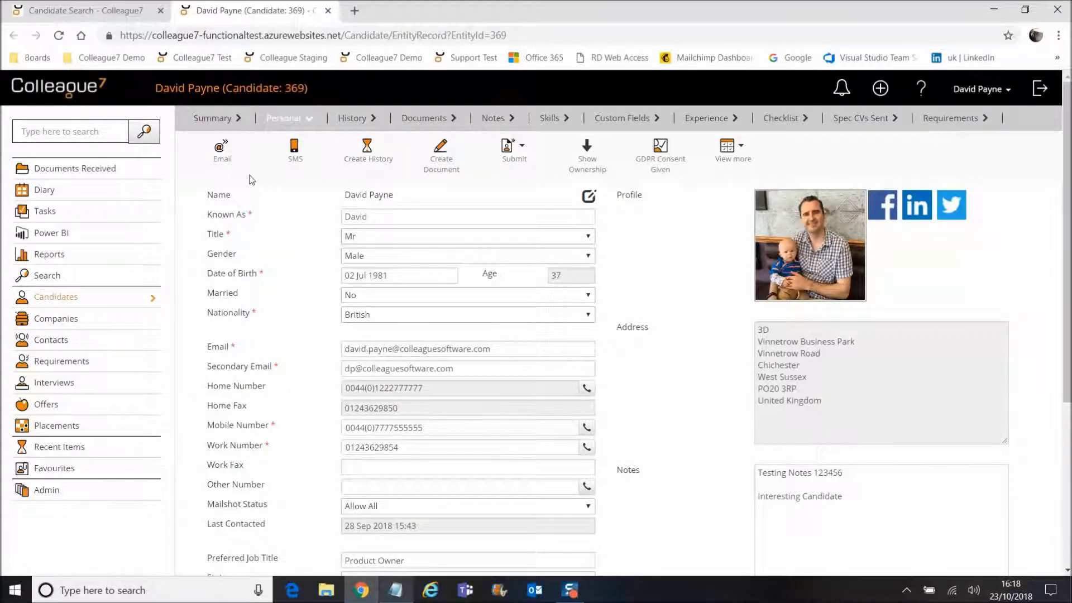
# Switch between the search results and the candidate's record, and close the record's browser tab.
pyautogui.click(90, 11)
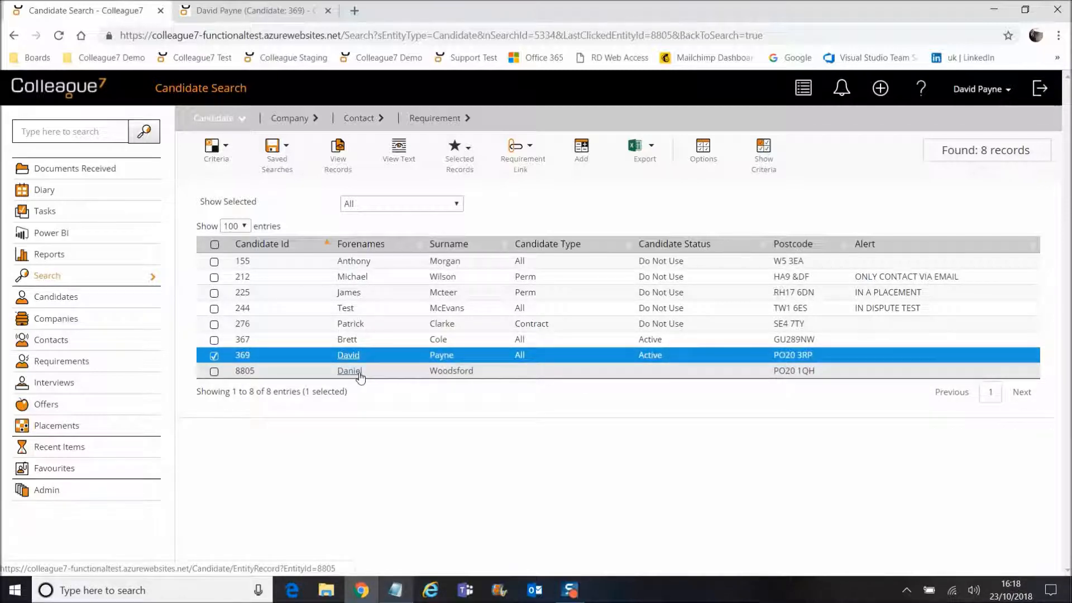
pyautogui.click(242, 12)
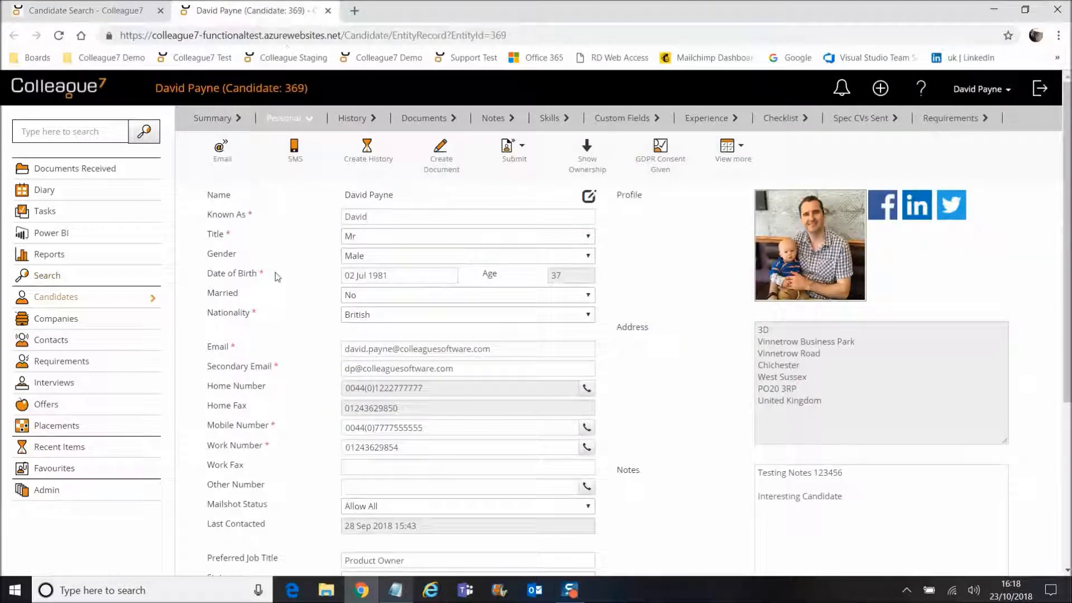
pyautogui.click(328, 11)
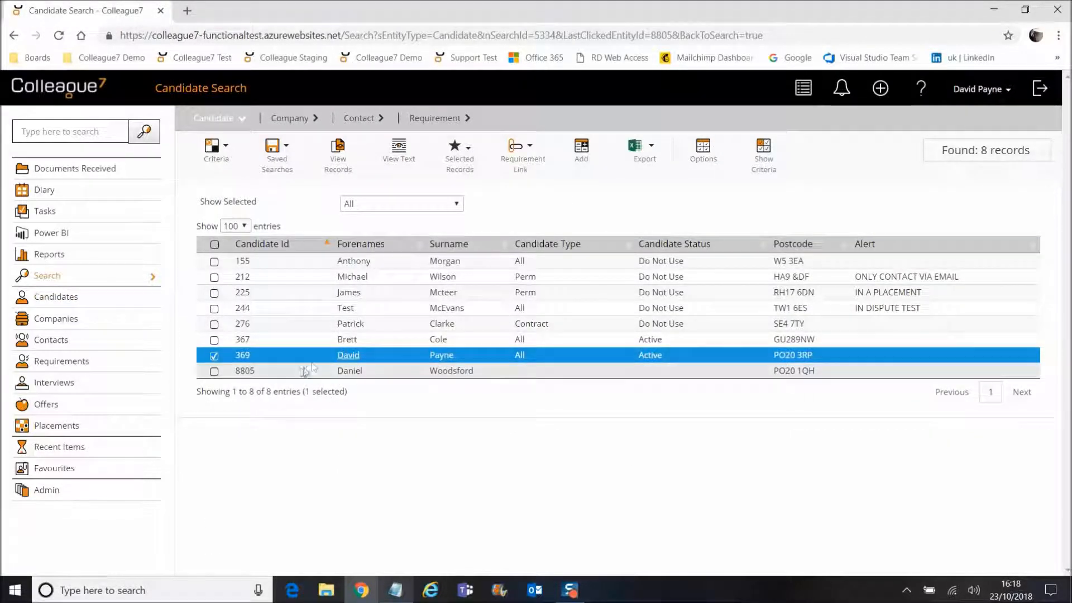
# Add the two candidates adjacent to the selected one to the selection and view the first two candidates' details in Summary View.
pyautogui.click(214, 340)
pyautogui.click(213, 371)
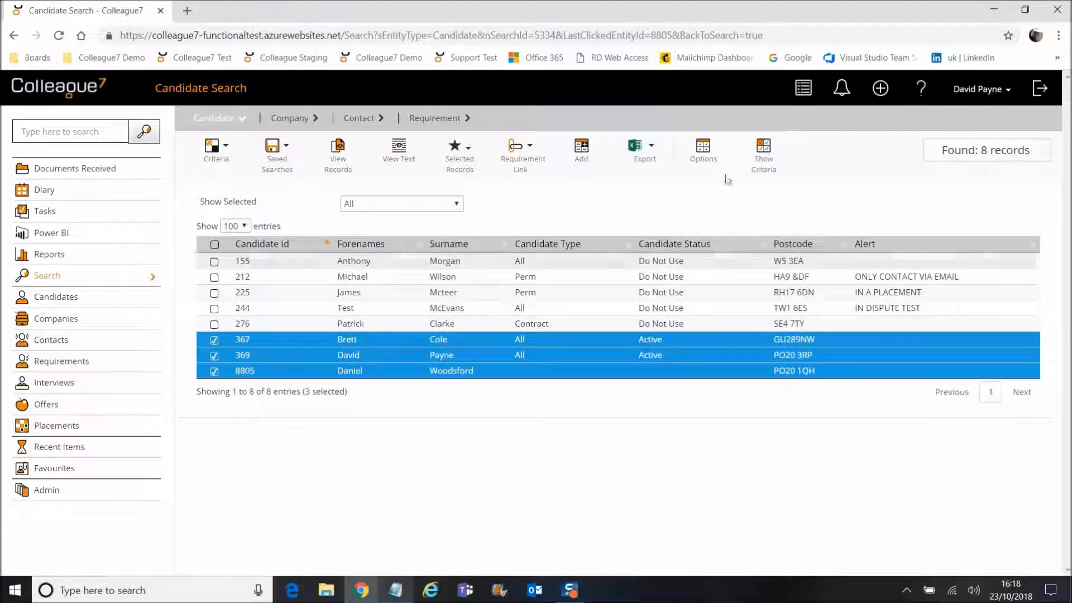
pyautogui.click(804, 88)
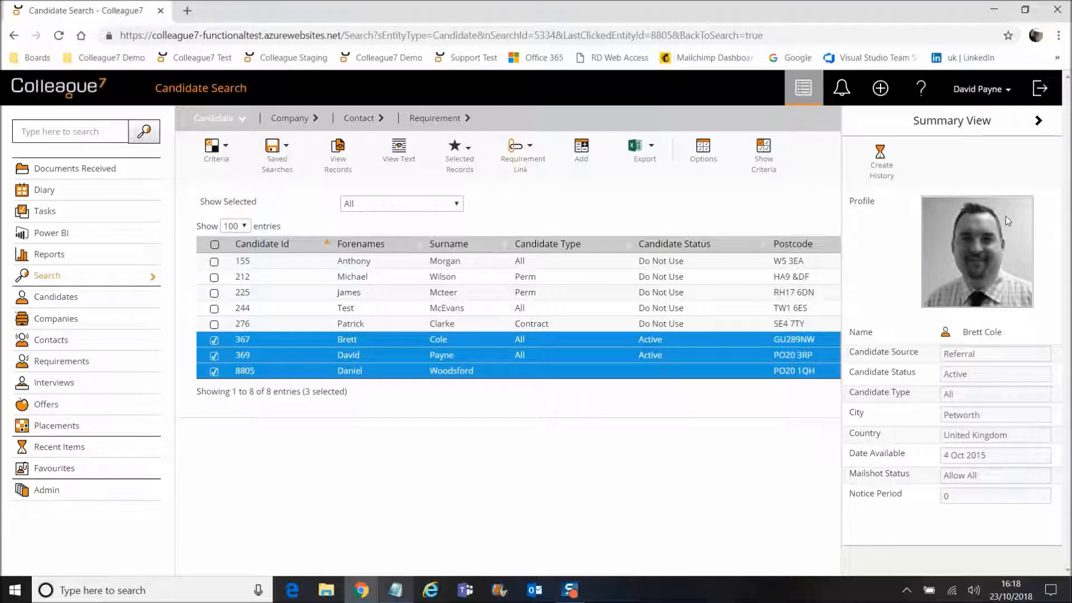
pyautogui.click(1039, 123)
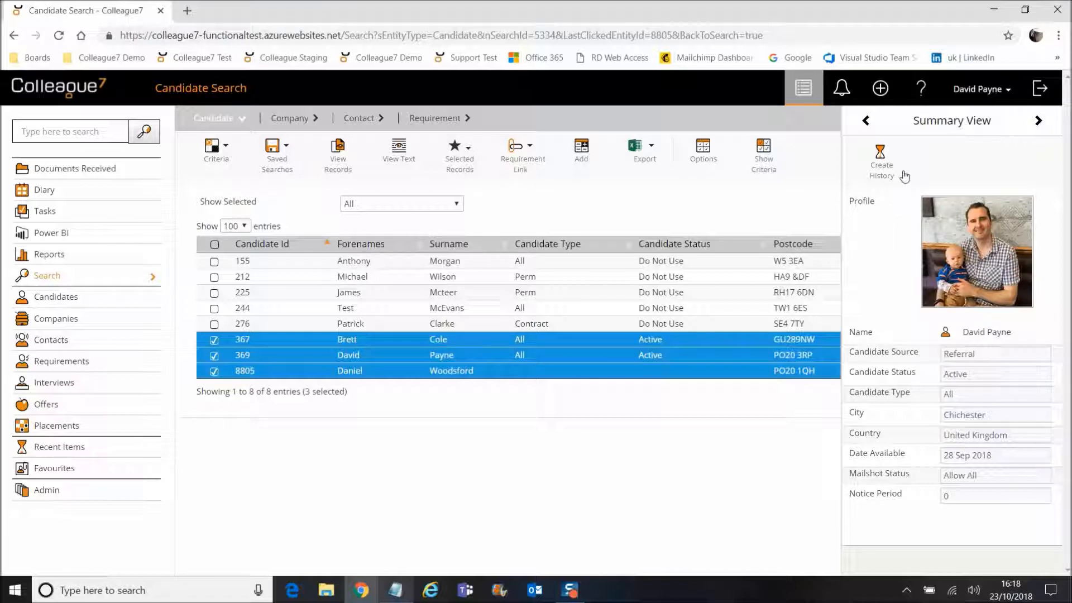
# Start a history entry for the second selected candidate from Summary View and cancel it.
pyautogui.click(978, 89)
pyautogui.click(881, 170)
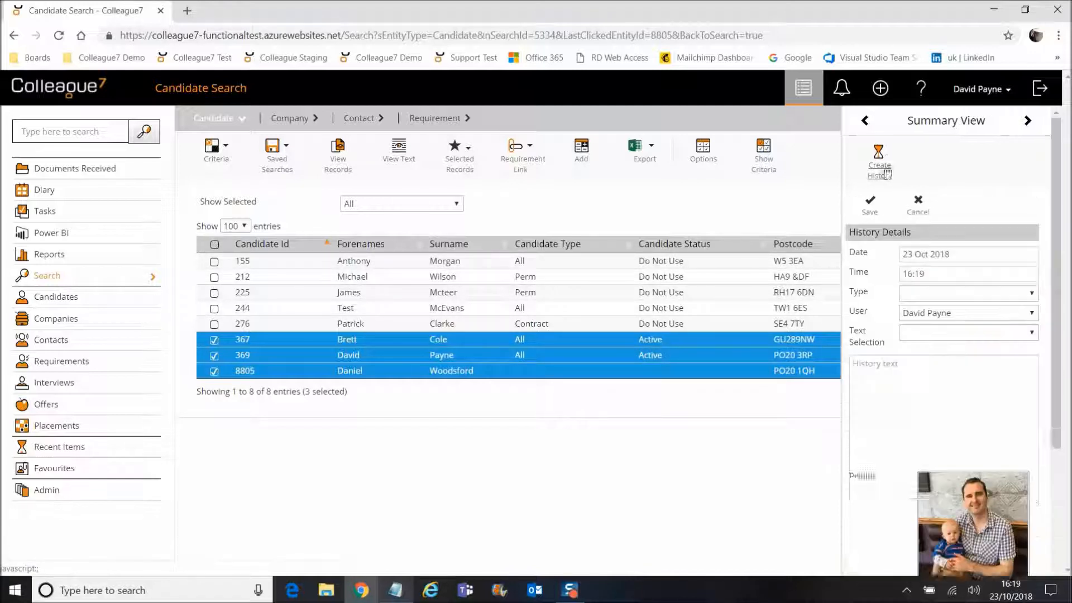
pyautogui.click(918, 207)
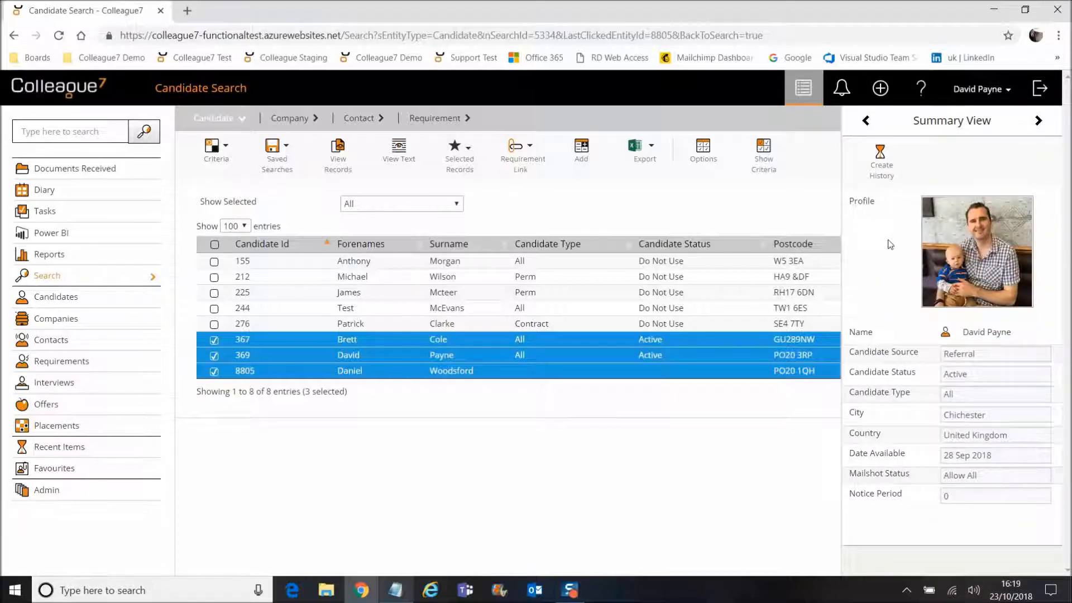
# View the summarised candidate's full record in a new browser tab, close that tab and hide Summary View.
pyautogui.click(985, 334)
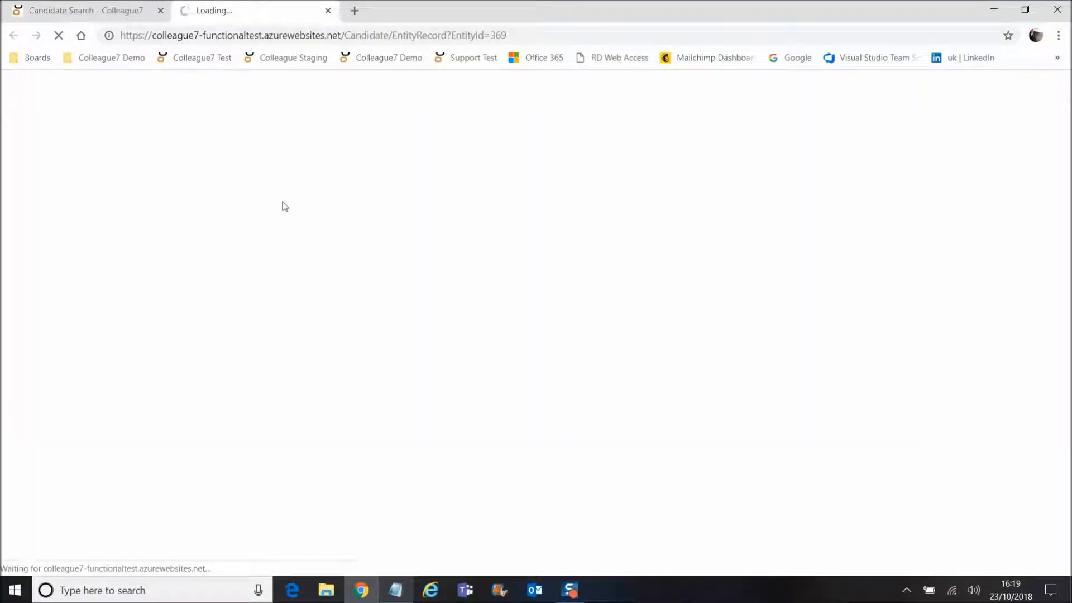
pyautogui.click(107, 12)
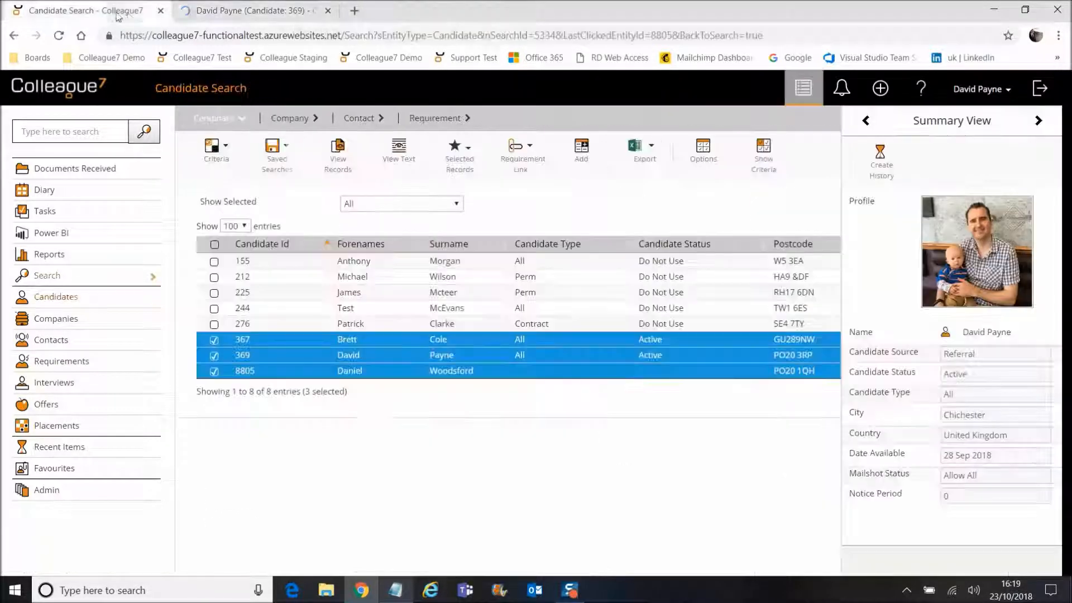
pyautogui.click(328, 10)
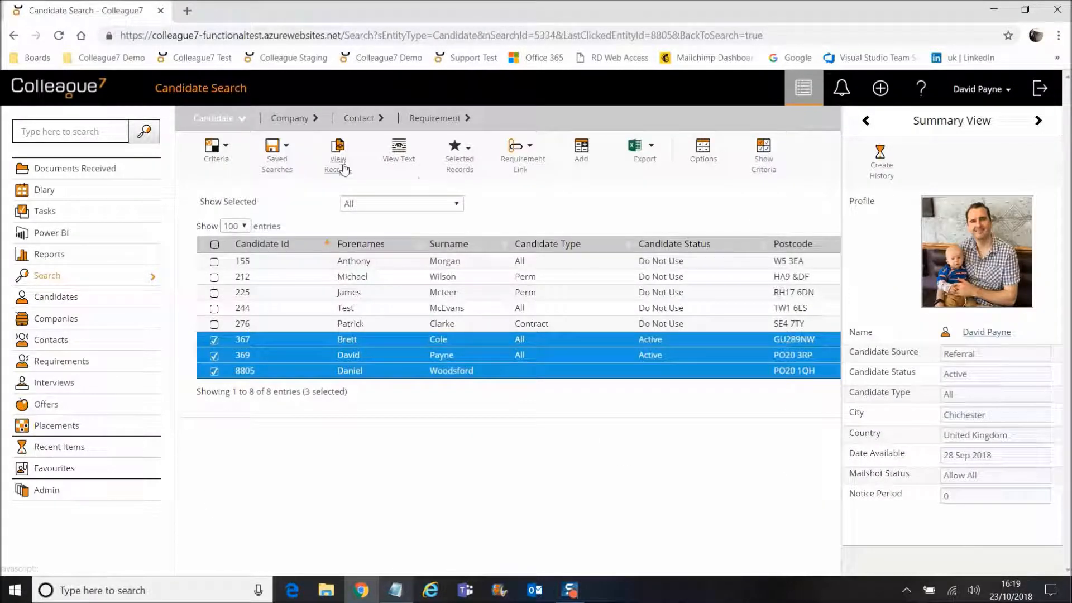
pyautogui.click(804, 88)
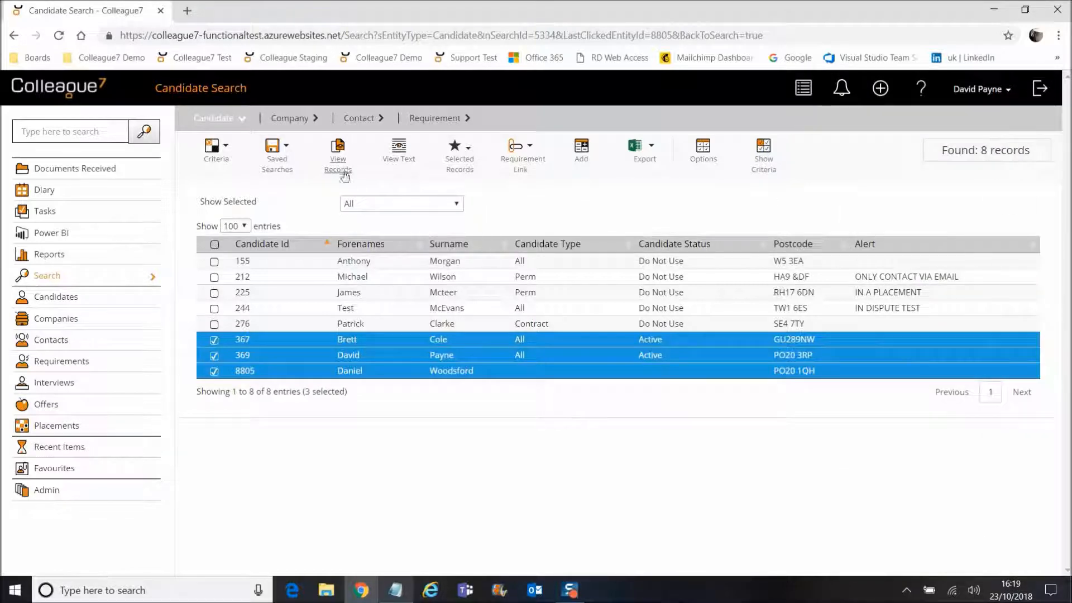
# Deselect the last three candidates and check the selected-records actions with no candidate selected.
pyautogui.click(214, 340)
pyautogui.click(214, 355)
pyautogui.click(214, 371)
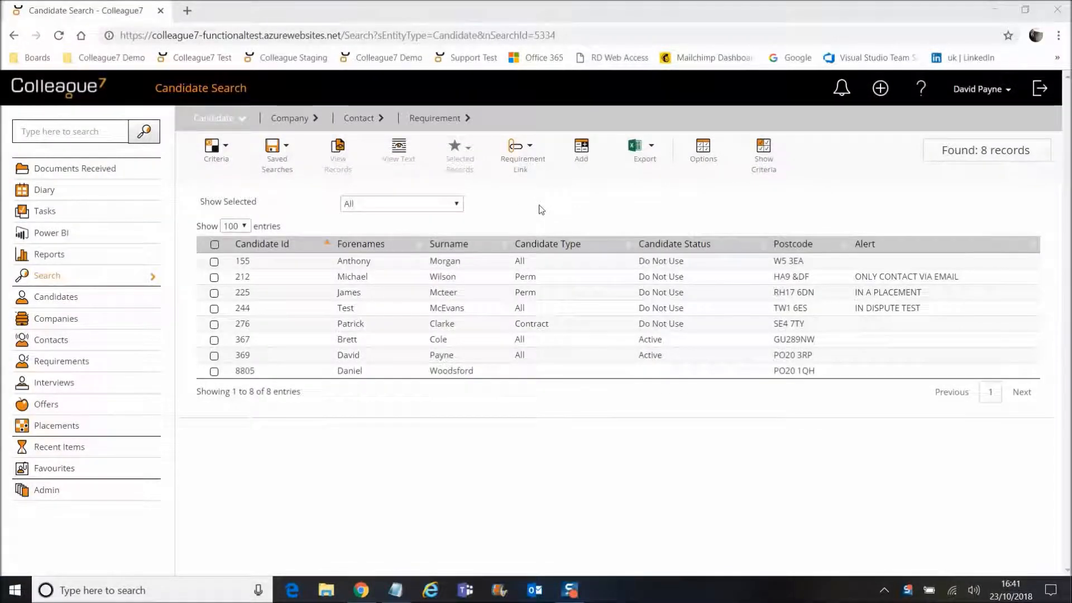
pyautogui.click(460, 167)
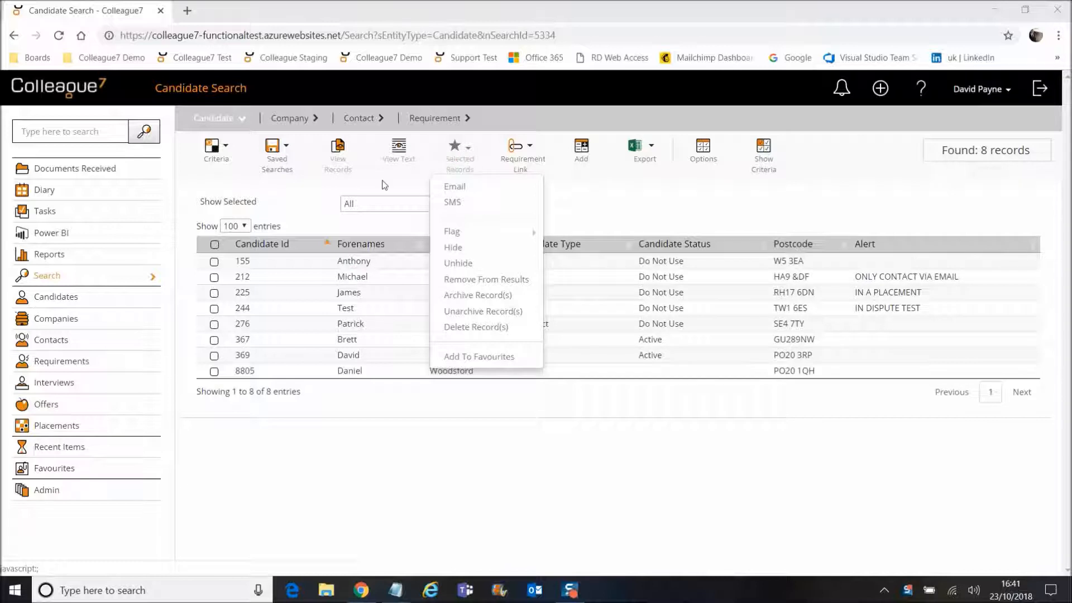
pyautogui.click(459, 159)
# Select the last three candidates in the results and start a bulk email to them.
pyautogui.click(214, 340)
pyautogui.click(214, 355)
pyautogui.click(214, 371)
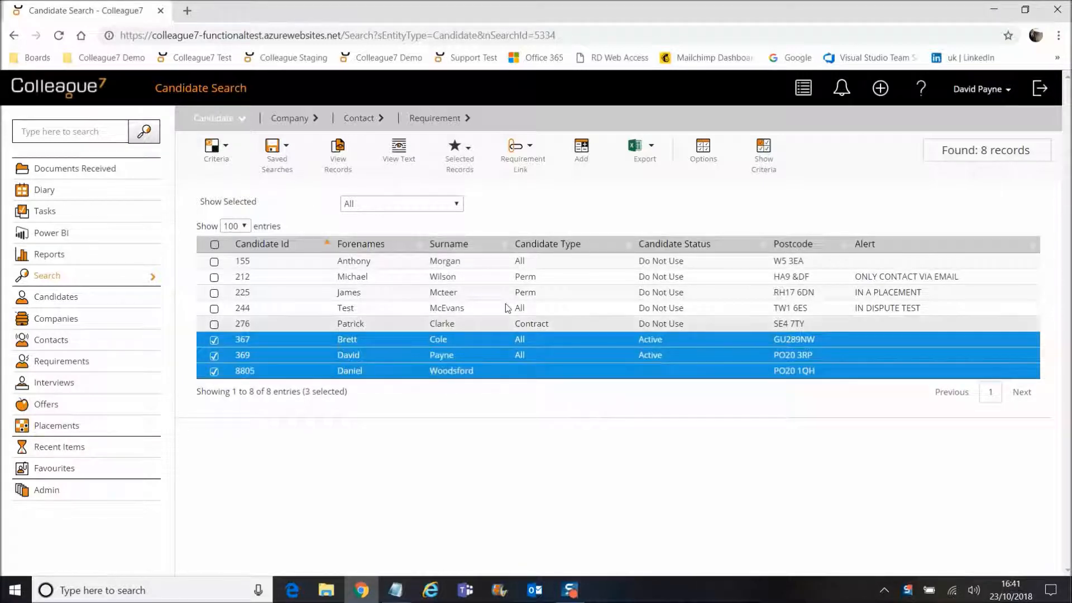
pyautogui.click(466, 163)
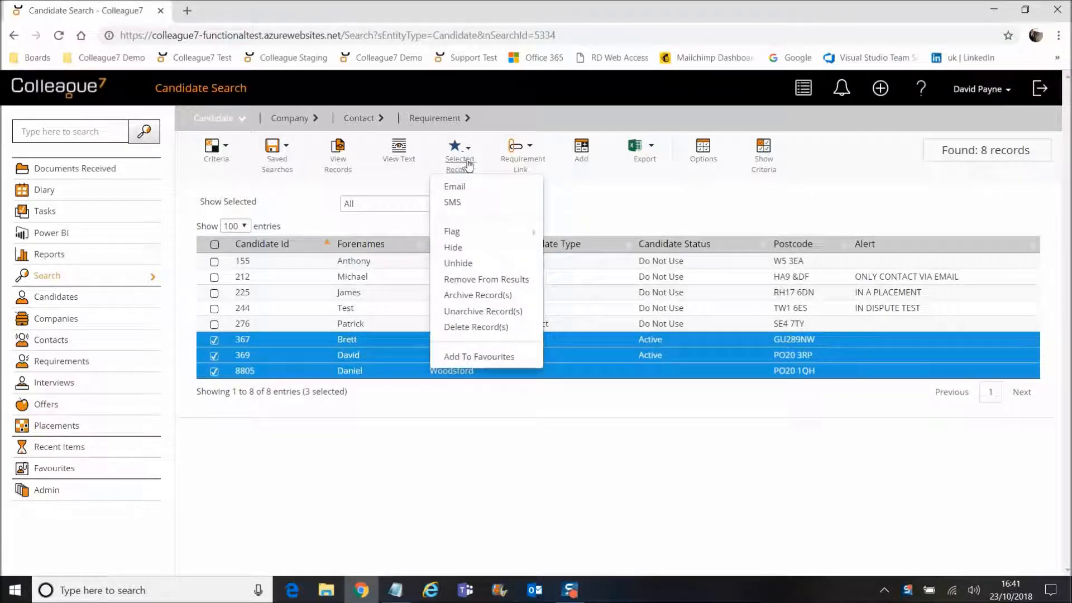
pyautogui.click(477, 188)
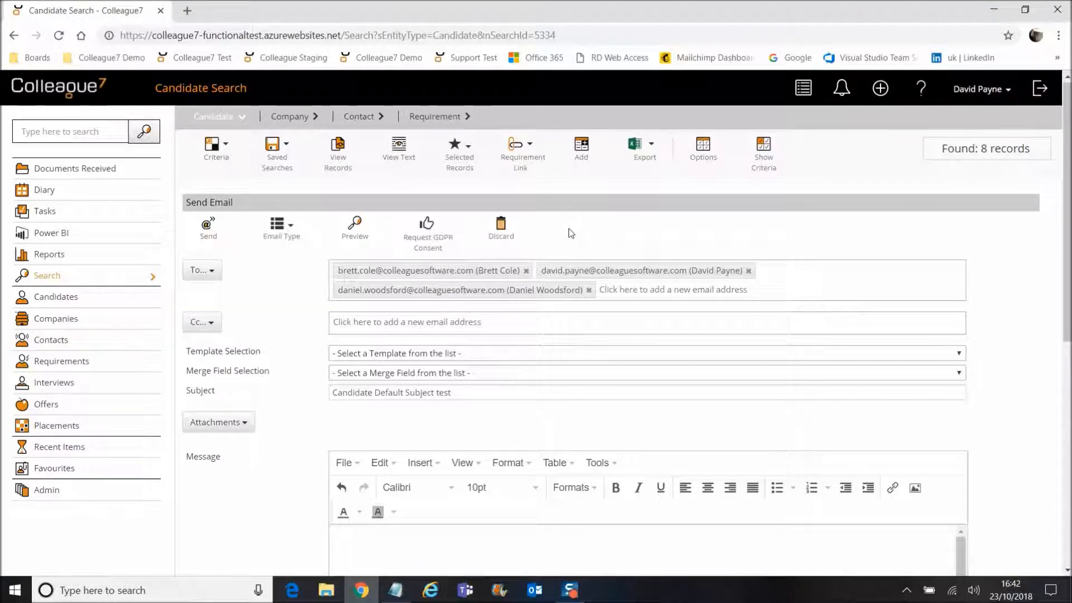
pyautogui.scroll(-1, 567, 233)
pyautogui.scroll(1, 500, 184)
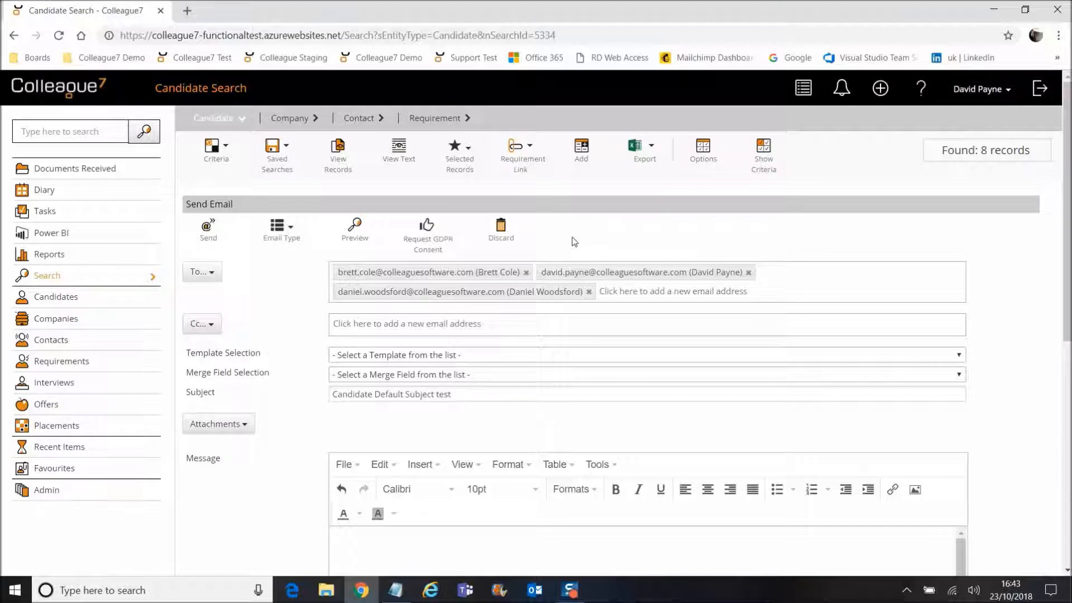
# Enter Test Email as the message and send the email to the three candidates.
pyautogui.click(437, 545)
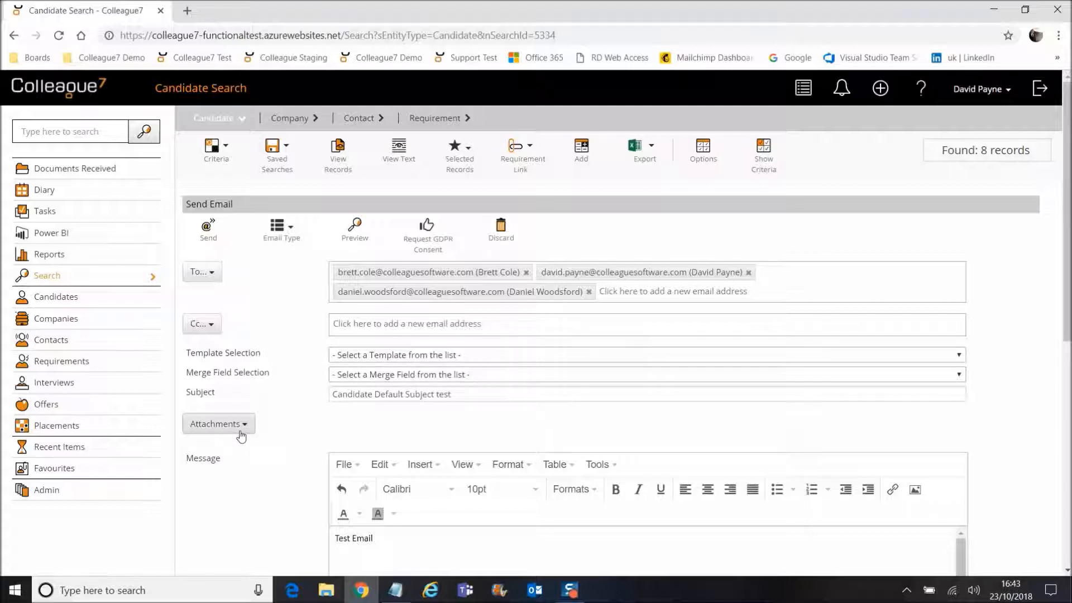
pyautogui.click(239, 425)
pyautogui.click(275, 390)
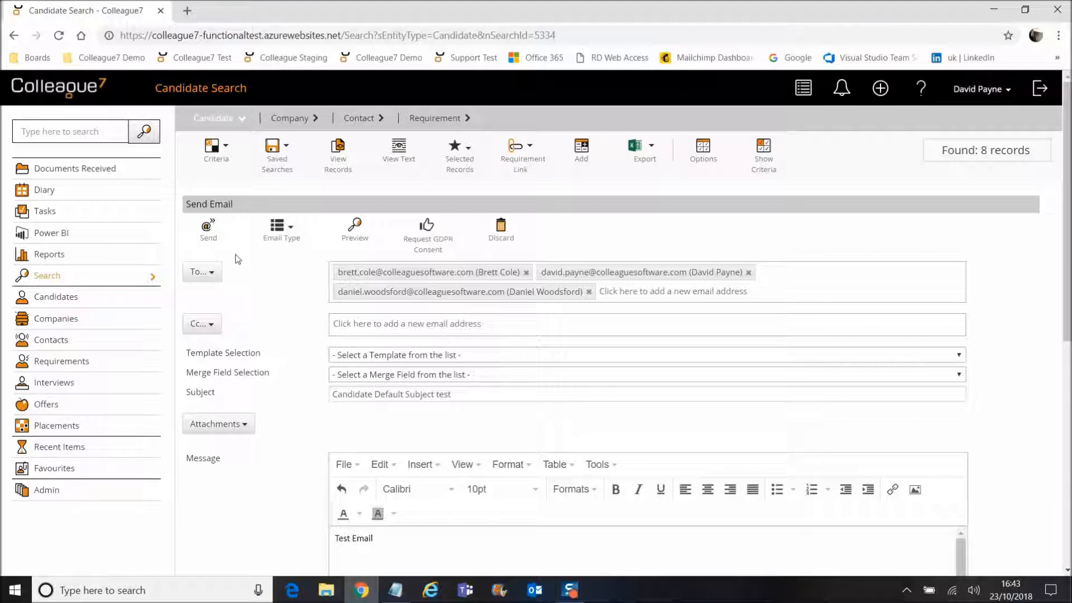
pyautogui.click(208, 234)
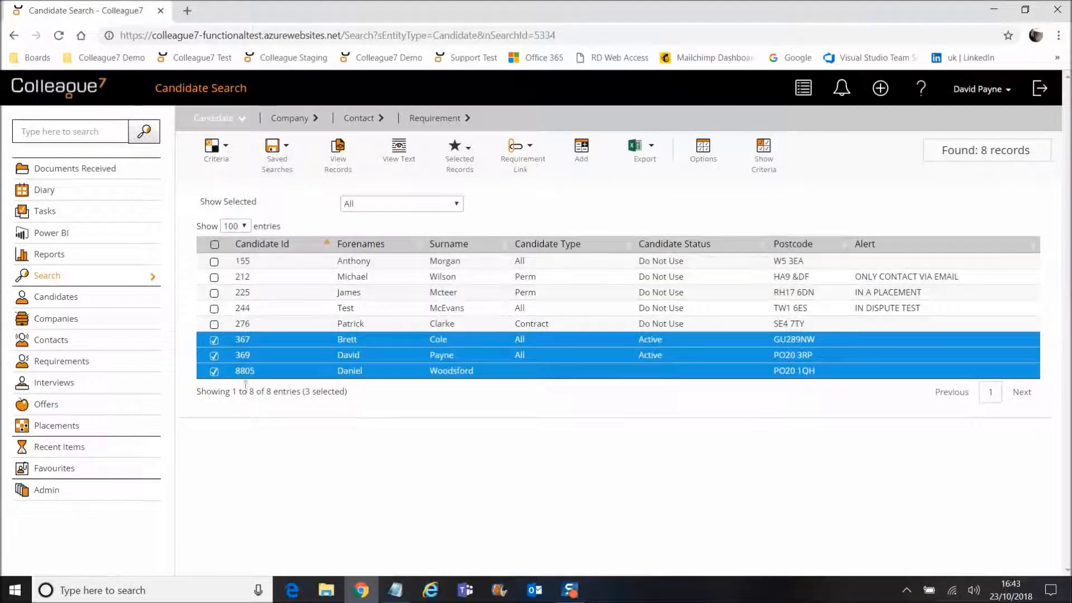
# Deselect the last three candidates in the results and select them again.
pyautogui.click(215, 341)
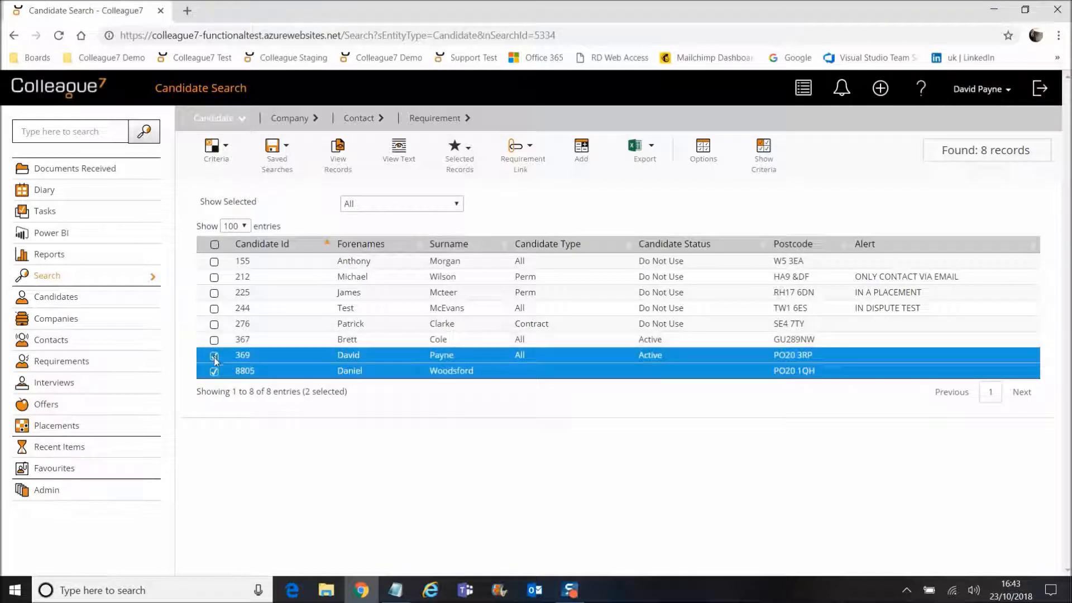
pyautogui.click(214, 356)
pyautogui.click(213, 371)
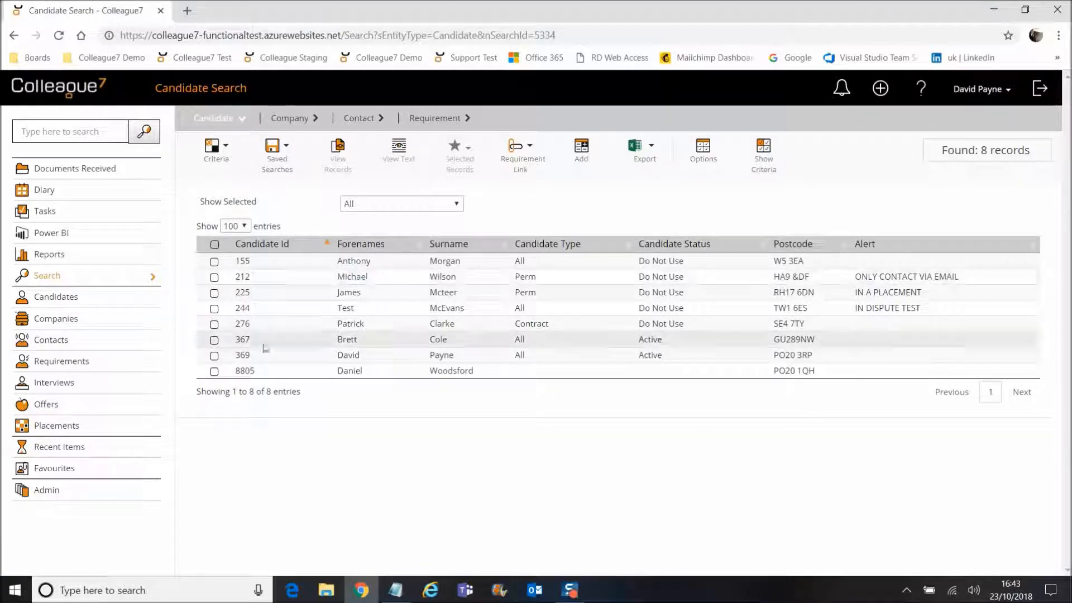
pyautogui.click(214, 339)
pyautogui.click(214, 355)
pyautogui.click(214, 371)
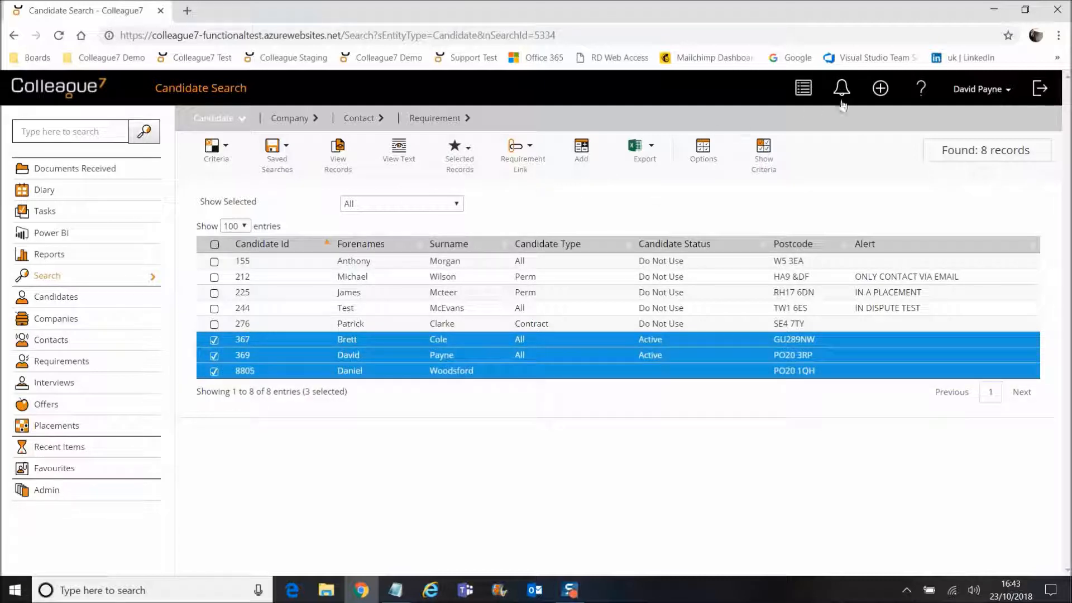
# Draft an SMS reading "test" to the three selected candidates and discard it.
pyautogui.click(458, 156)
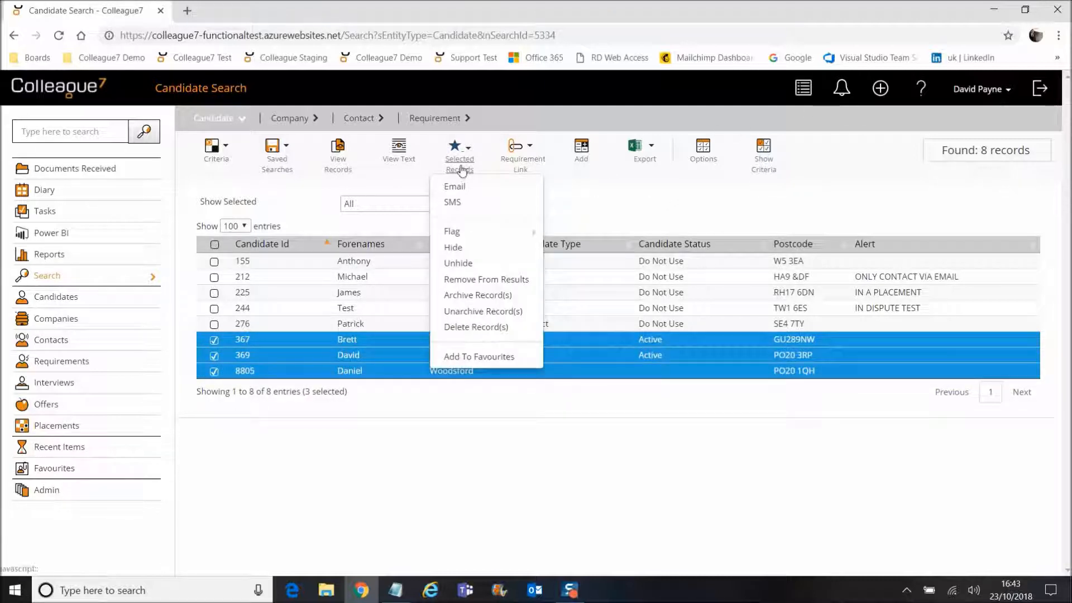
pyautogui.click(465, 205)
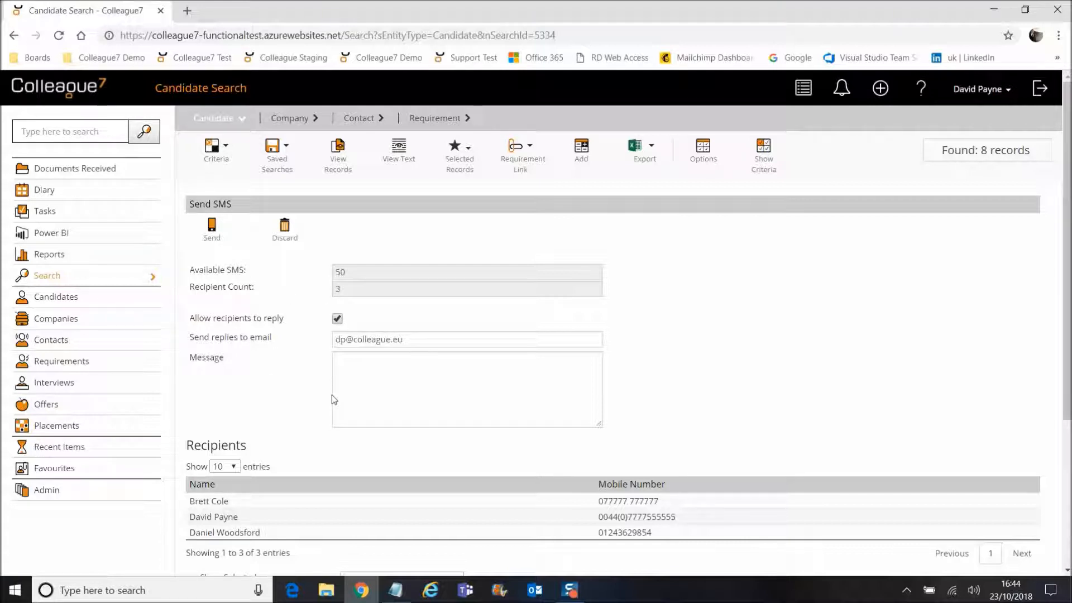
pyautogui.click(379, 391)
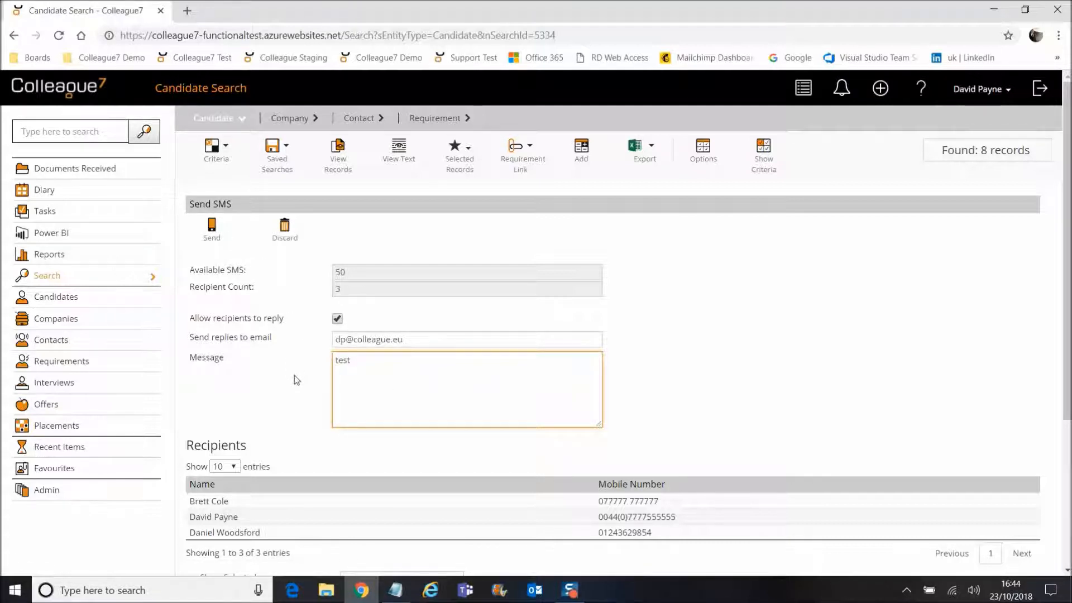
pyautogui.click(285, 239)
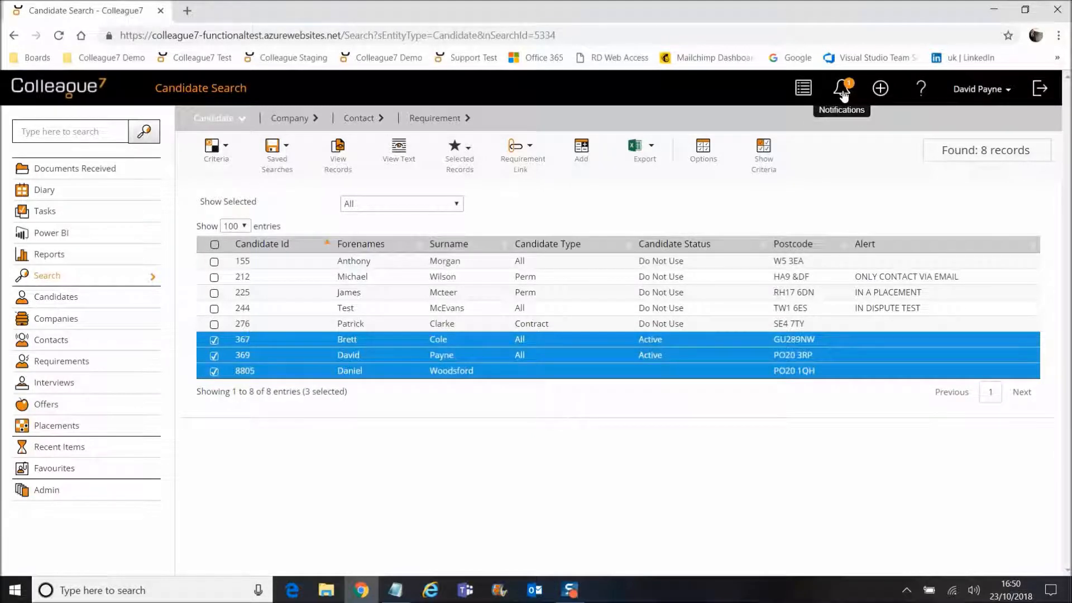
# Mark the bulk email notification of 23 October 2018 as read and close the notifications.
pyautogui.click(845, 96)
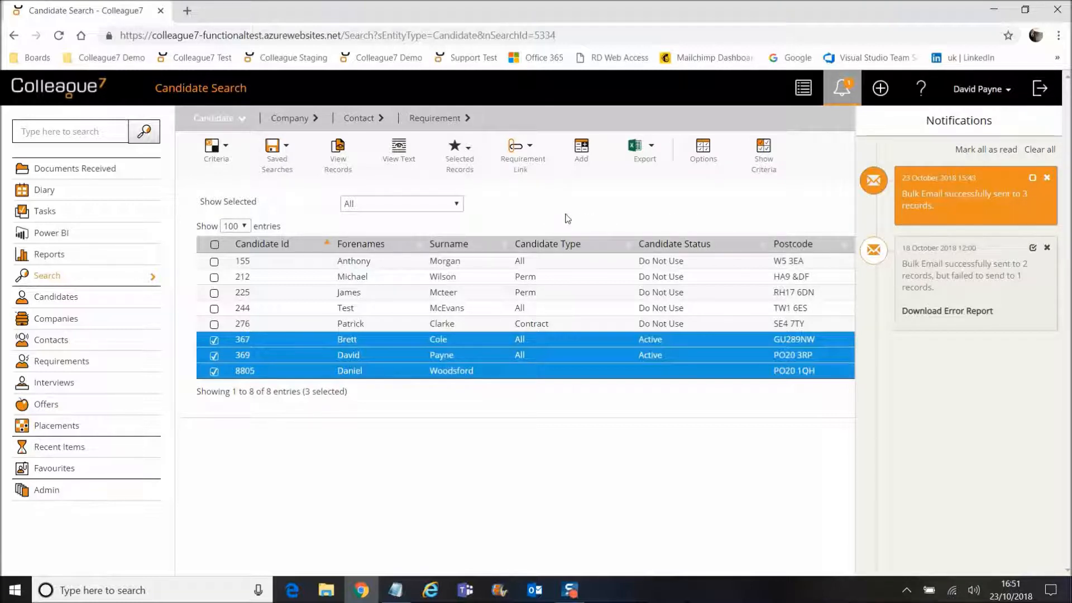
pyautogui.click(1032, 177)
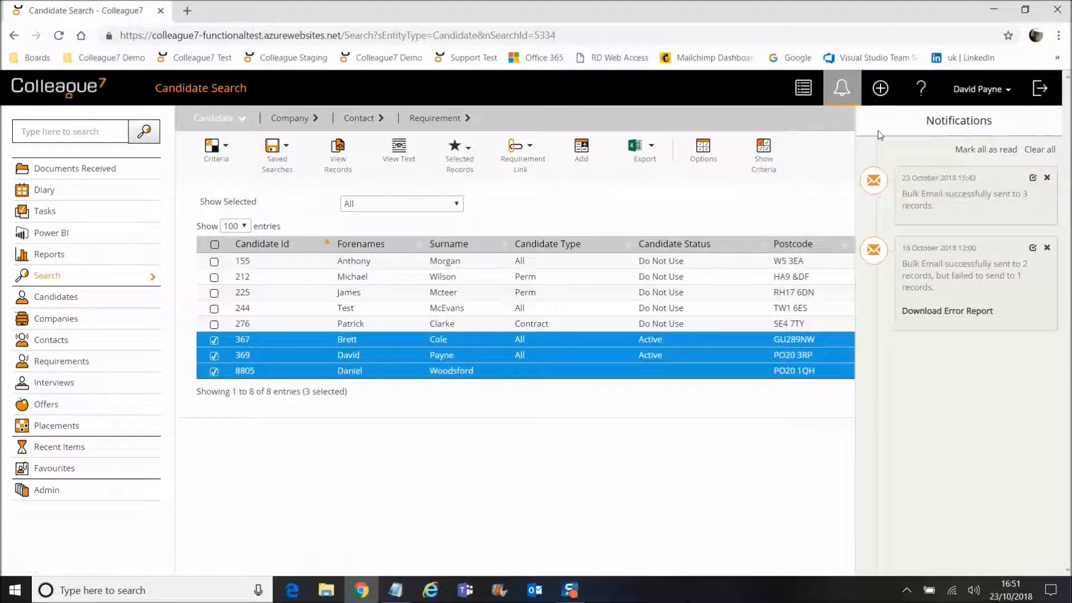
pyautogui.click(843, 90)
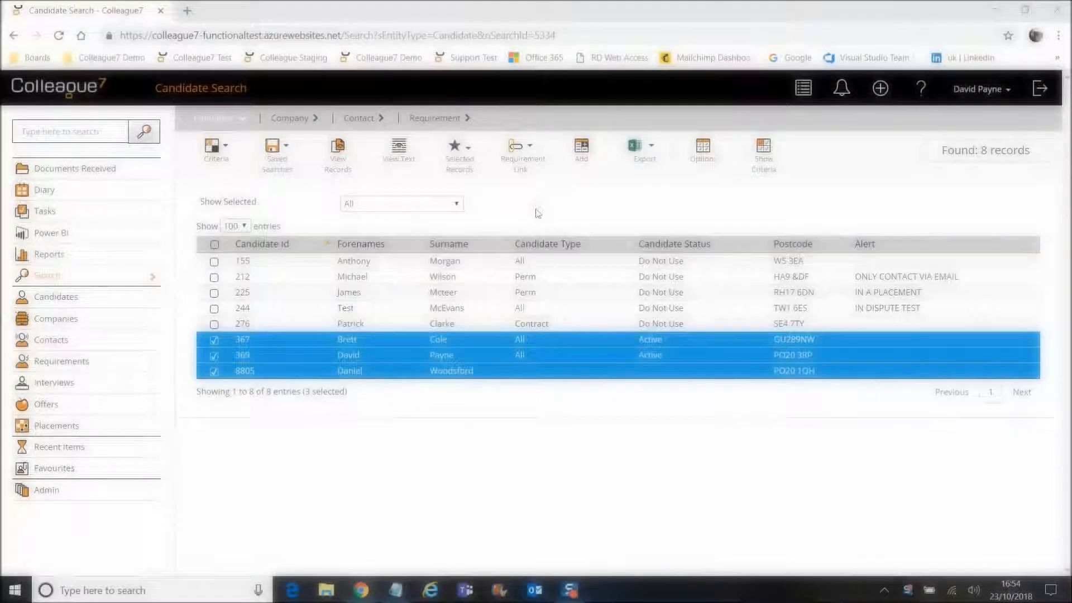
# Flag the three selected candidates as Interested.
pyautogui.click(460, 163)
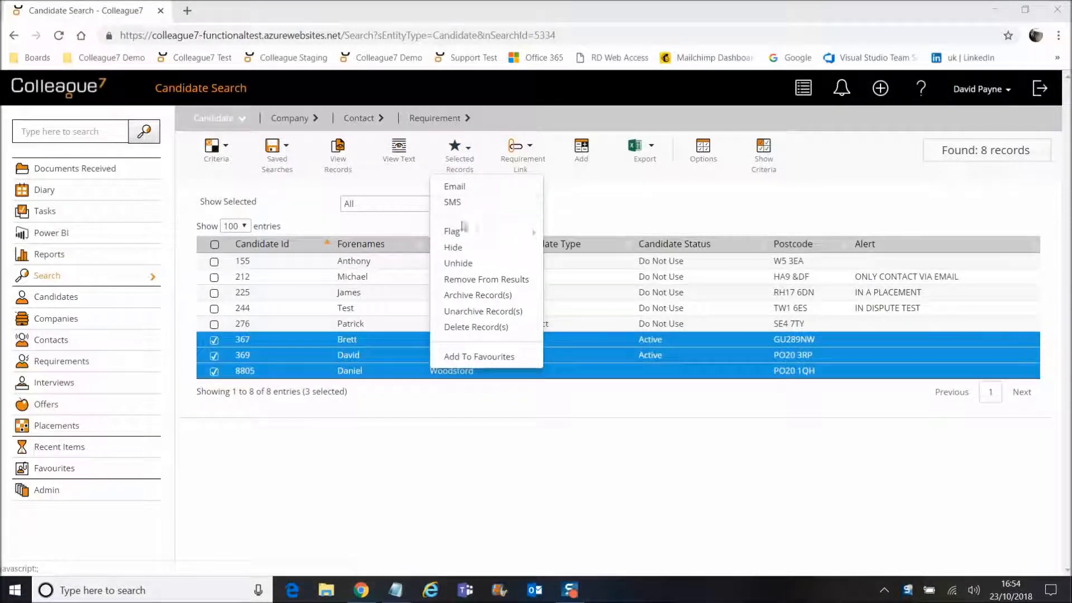
pyautogui.moveTo(463, 237)
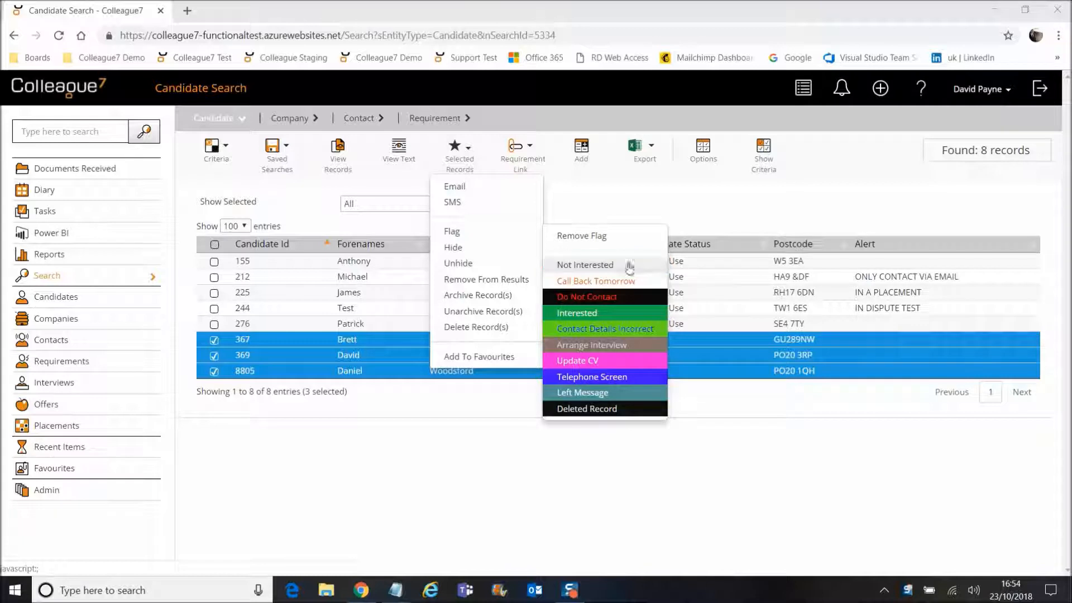
pyautogui.click(621, 318)
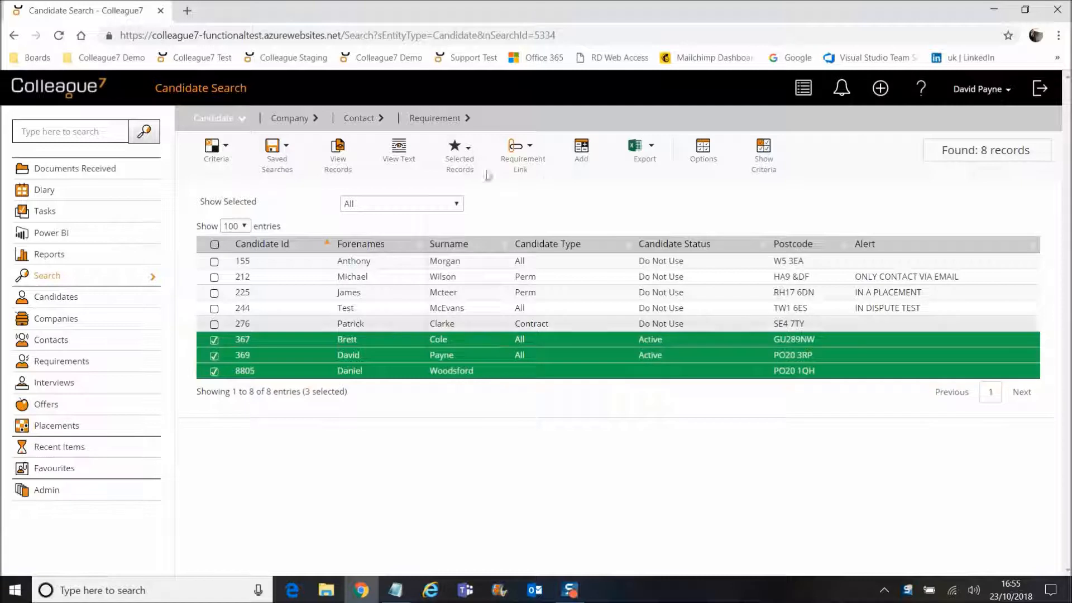
# Remove the Interested flag from the three selected candidates and clear their selection.
pyautogui.click(463, 167)
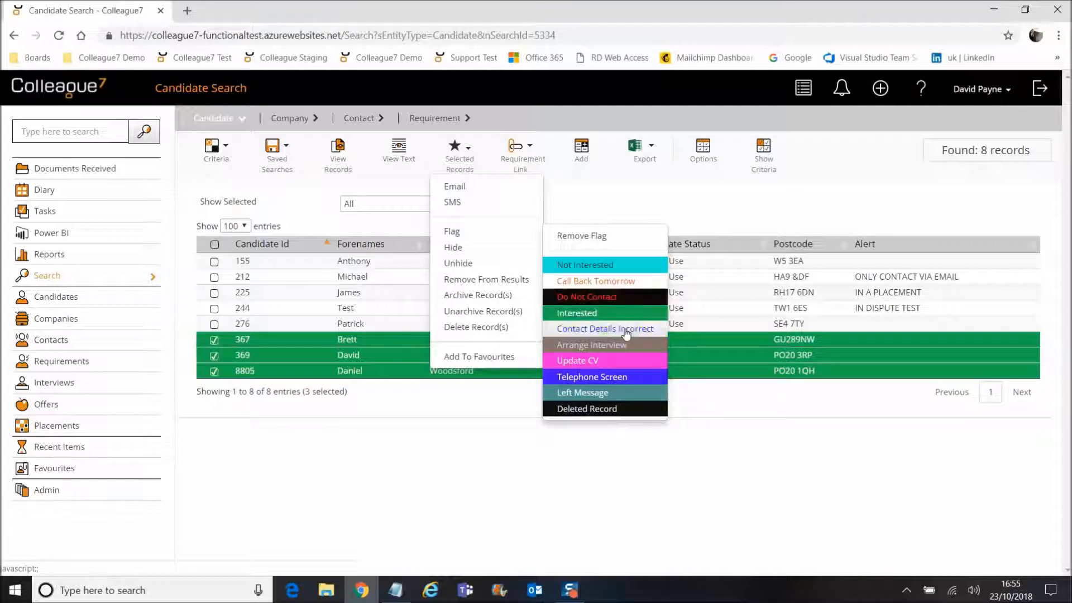
pyautogui.click(624, 375)
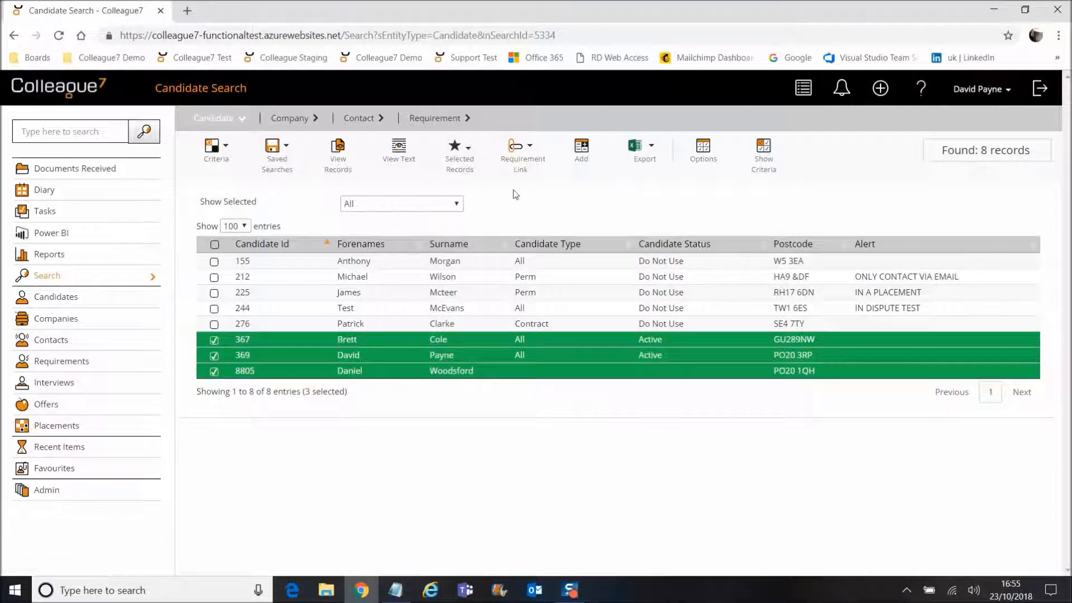
pyautogui.click(456, 151)
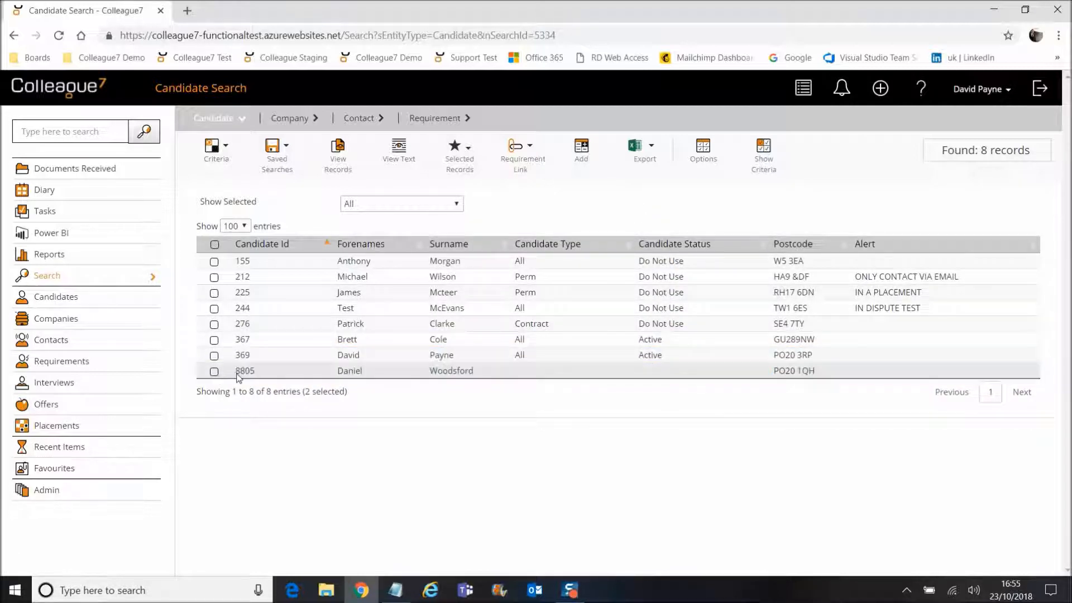
pyautogui.click(459, 152)
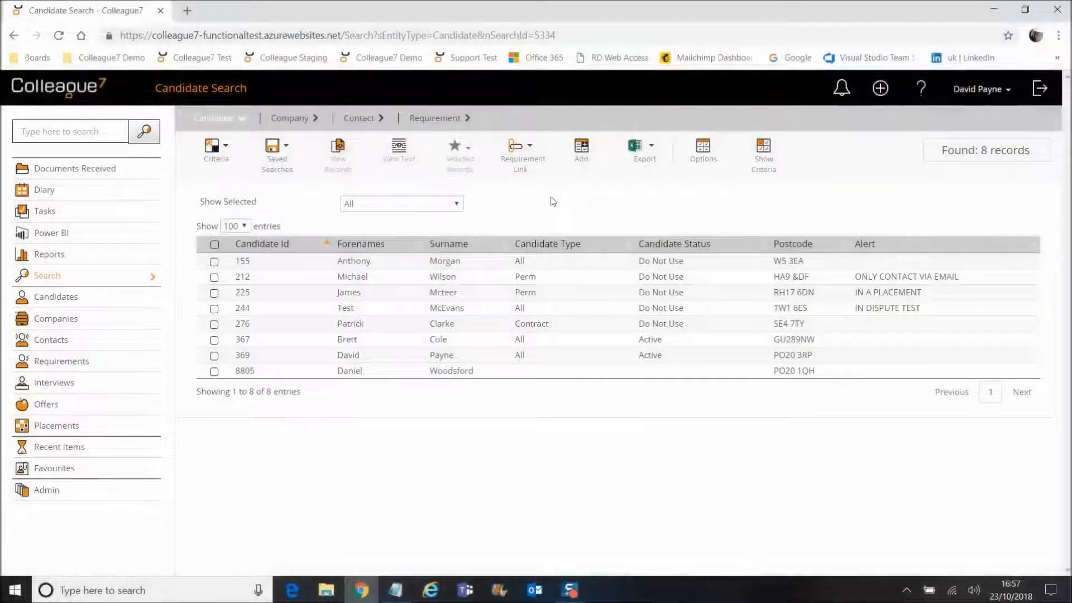
pyautogui.click(456, 152)
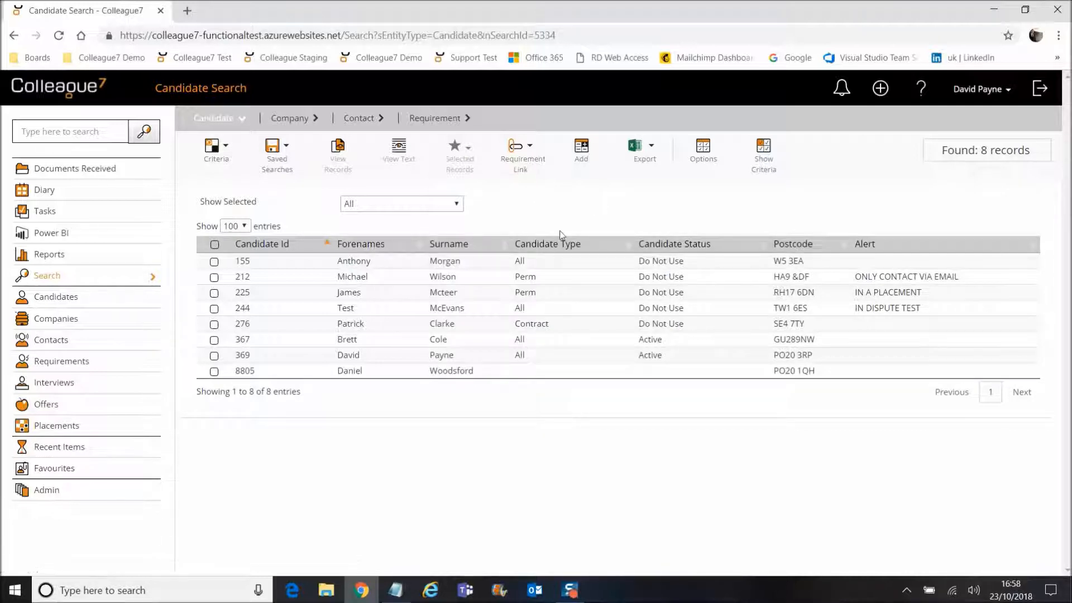
# Select the third, fourth and fifth candidates in the results and hide them.
pyautogui.click(214, 294)
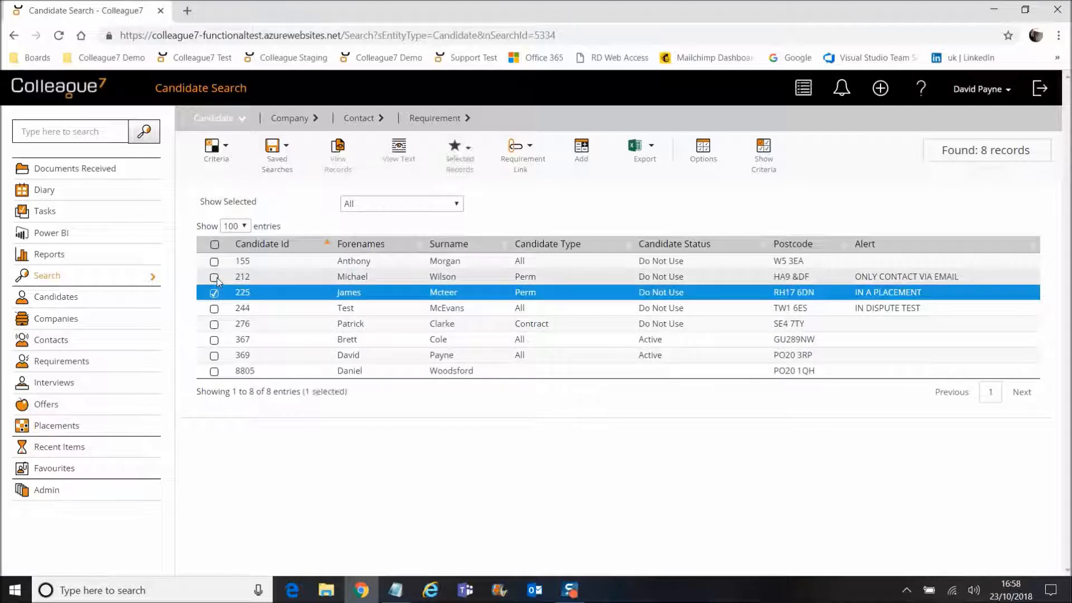
pyautogui.click(215, 325)
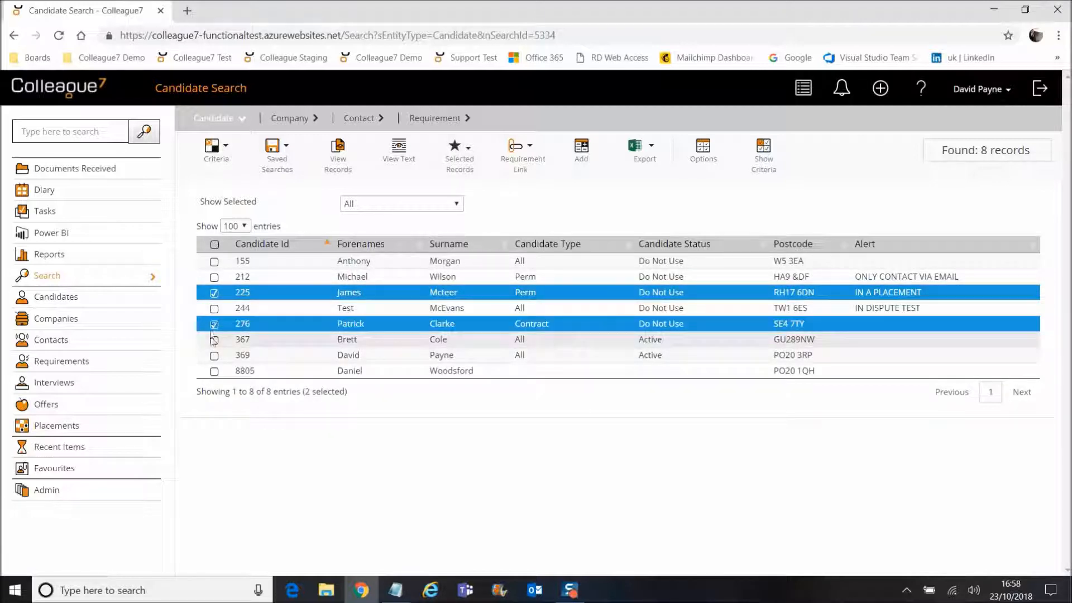
pyautogui.click(214, 309)
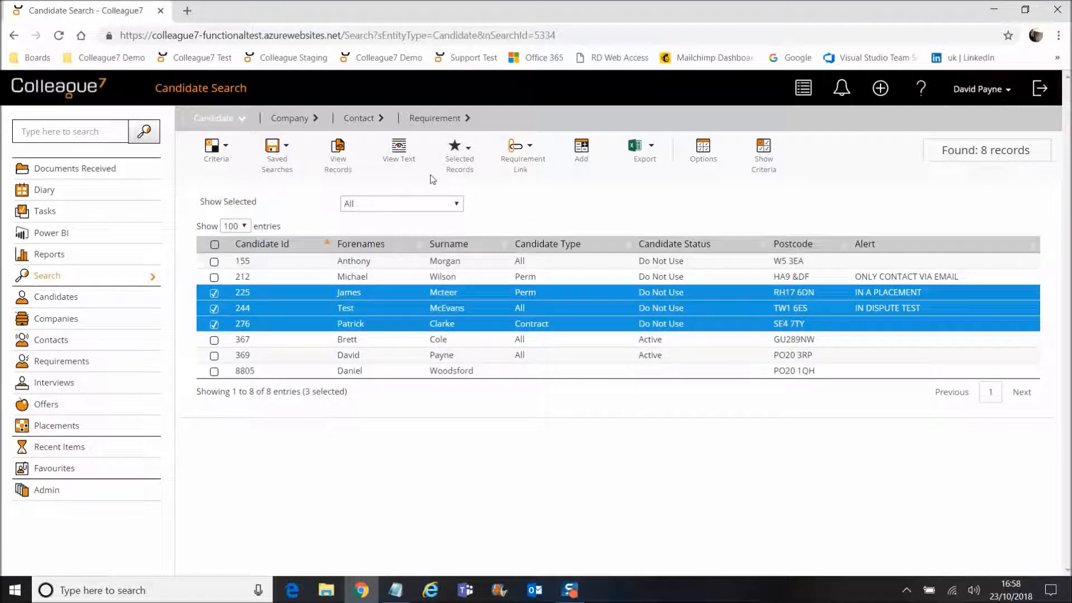
pyautogui.click(449, 165)
pyautogui.click(454, 249)
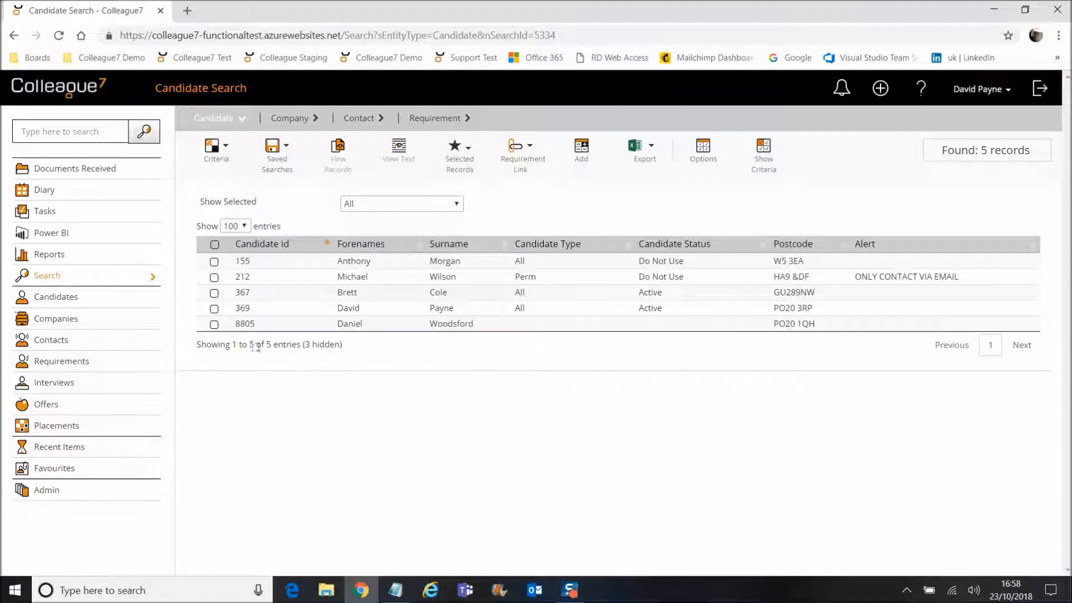
# Unhide the hidden candidates in the search results.
pyautogui.moveTo(303, 346); pyautogui.dragTo(346, 348)
pyautogui.click(350, 348)
pyautogui.click(456, 149)
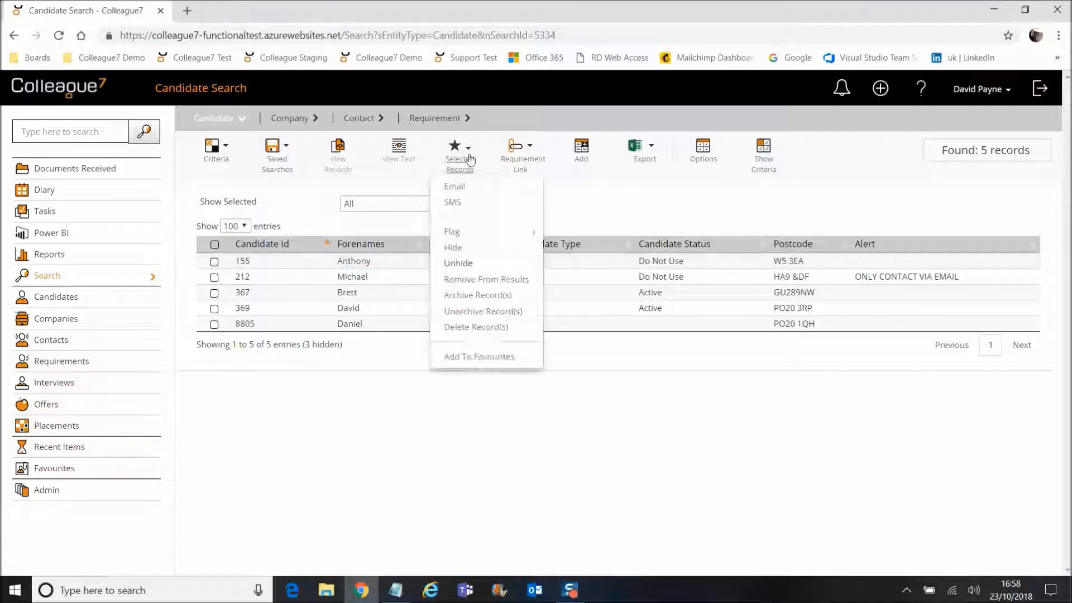
pyautogui.click(465, 264)
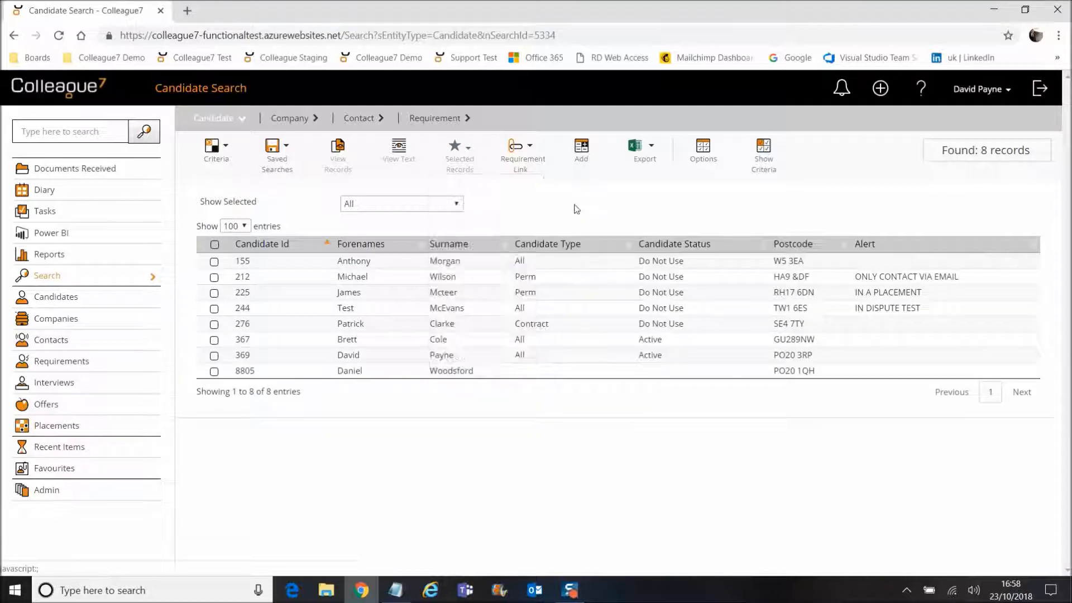
pyautogui.click(524, 167)
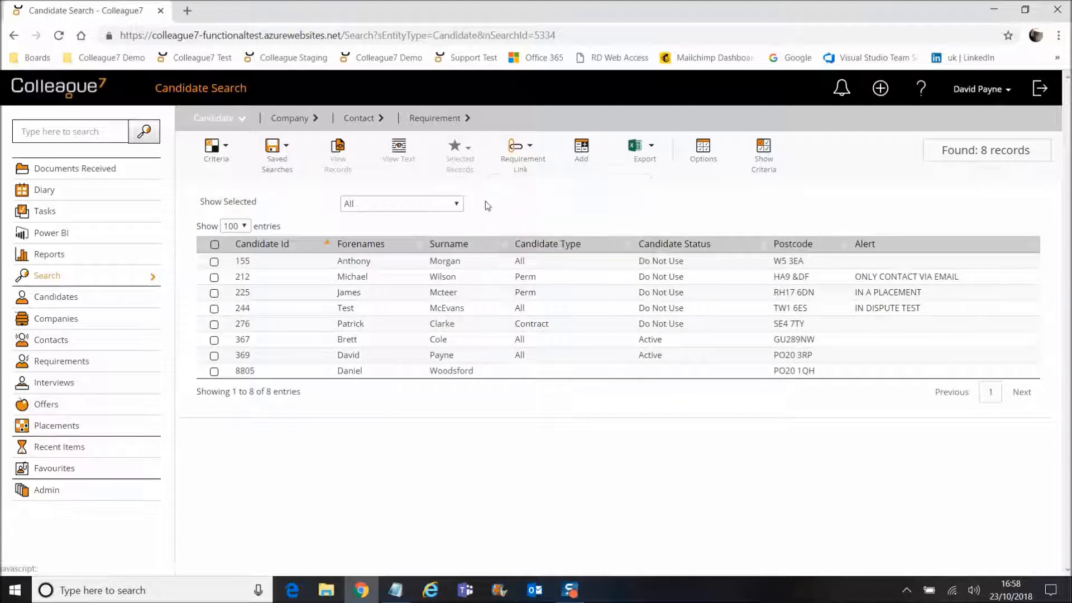
pyautogui.click(459, 152)
pyautogui.moveTo(467, 236)
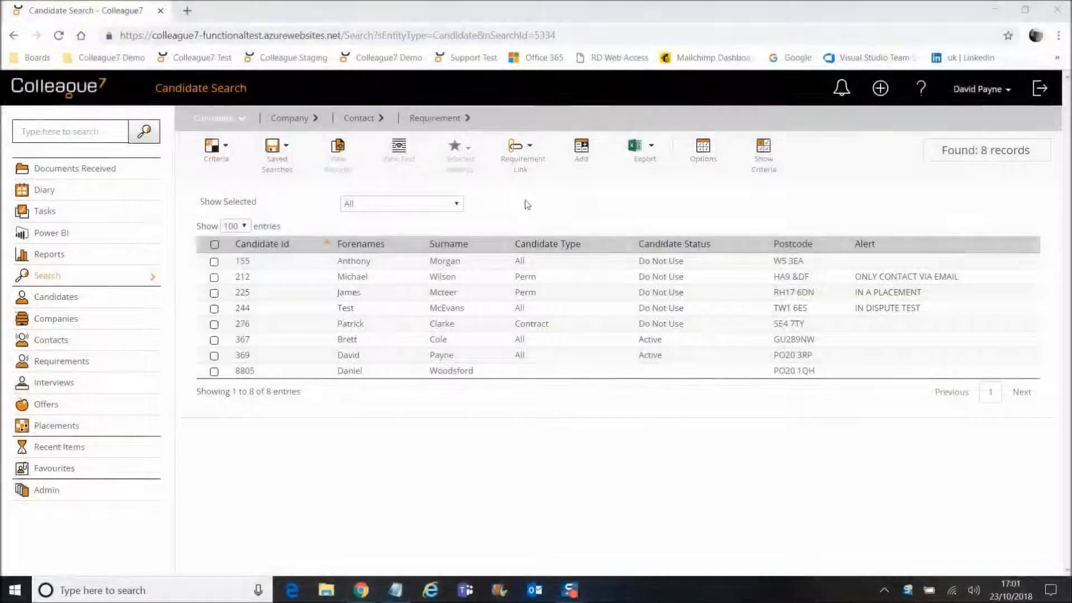
pyautogui.moveTo(457, 159)
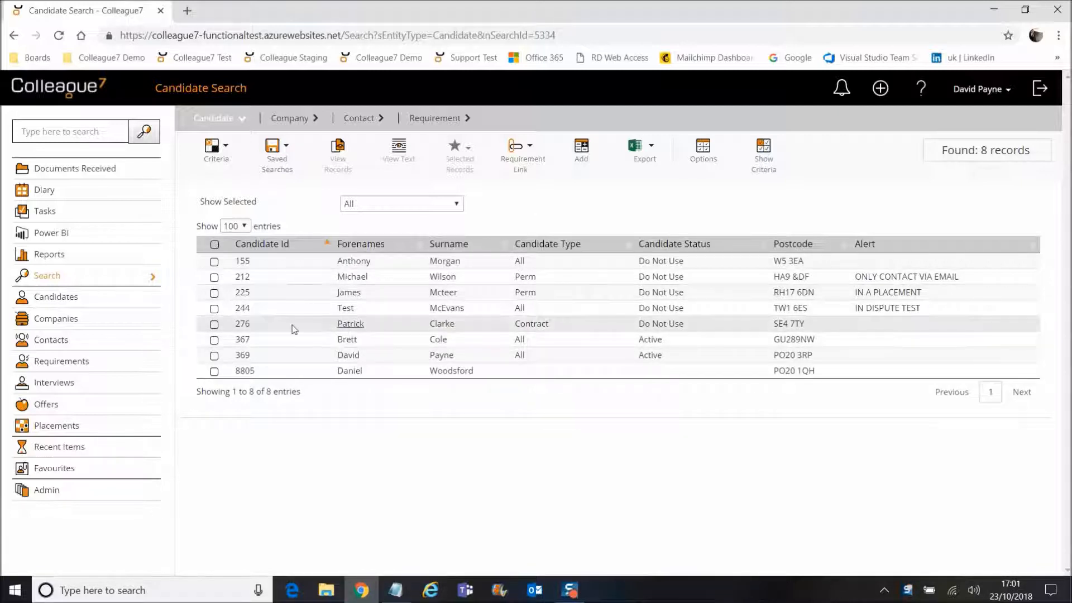
# Remove the candidate with the "IN DISPUTE TEST" alert from the search results.
pyautogui.click(214, 309)
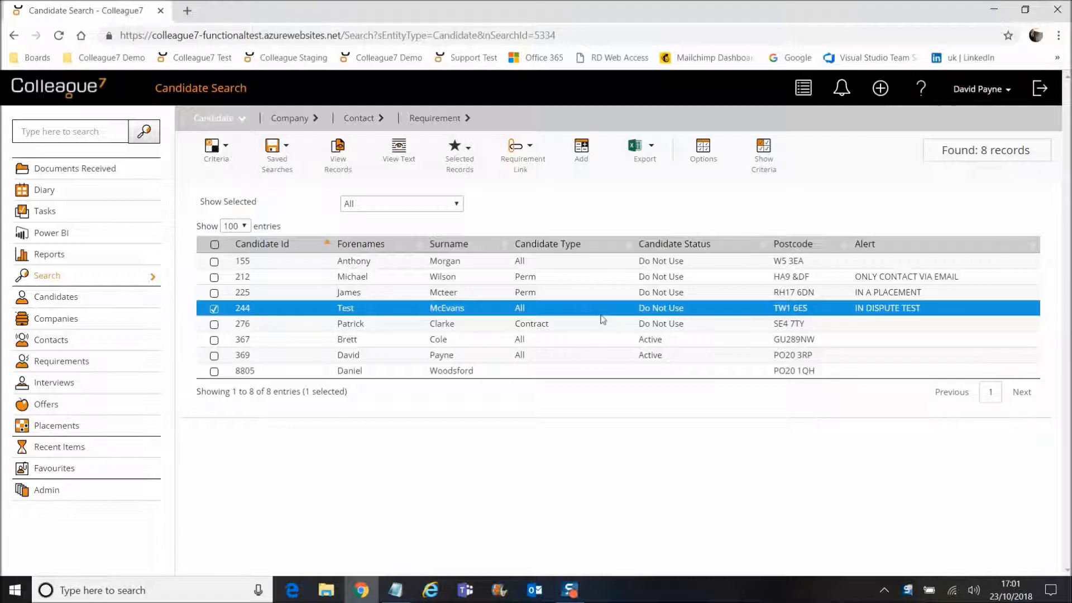
pyautogui.click(459, 150)
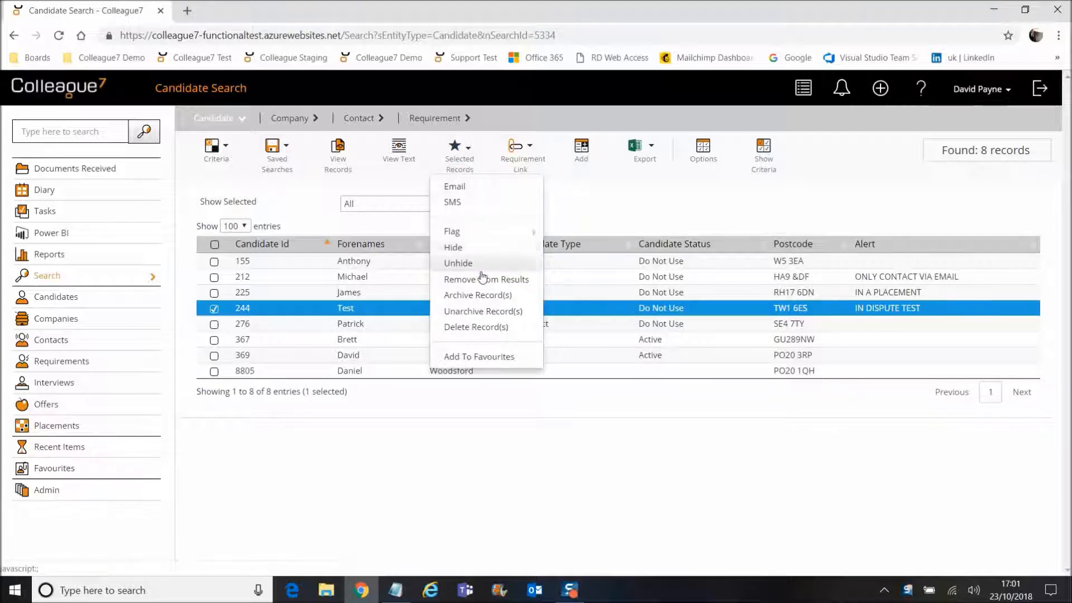
pyautogui.click(514, 283)
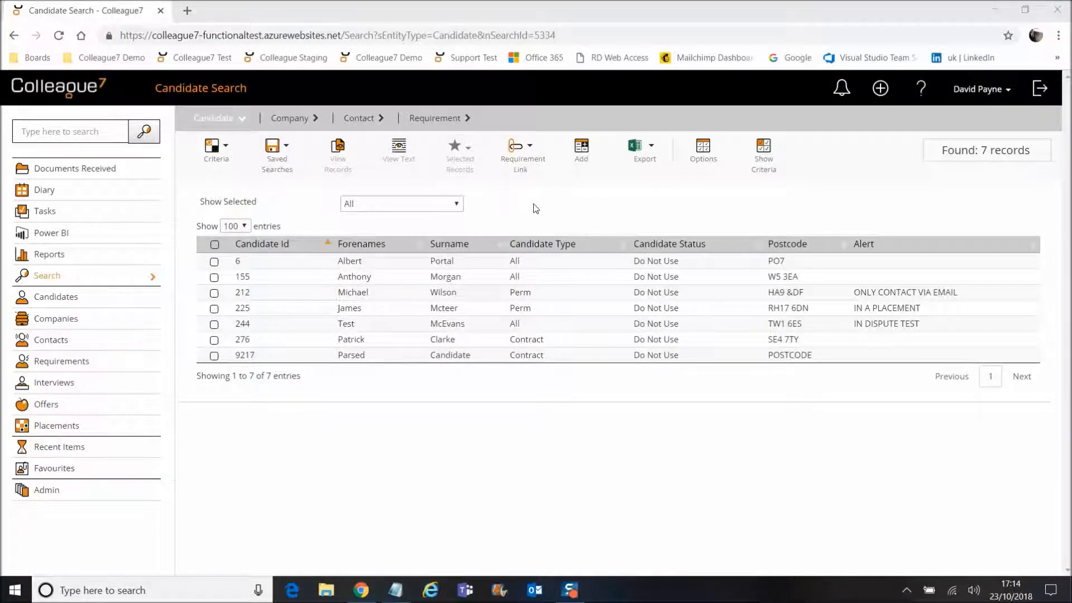
pyautogui.click(460, 168)
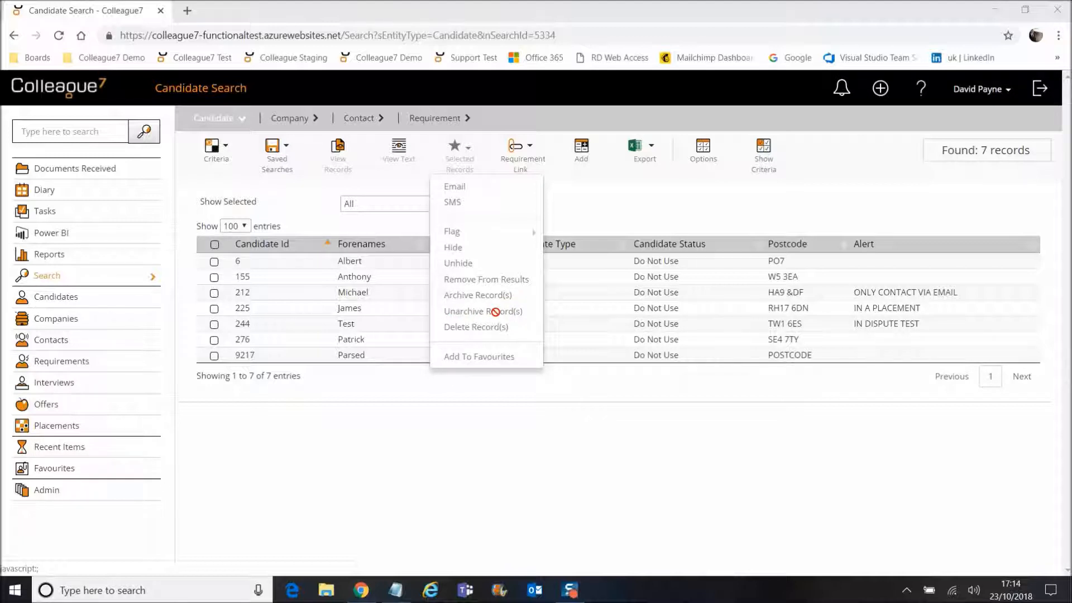
pyautogui.click(581, 211)
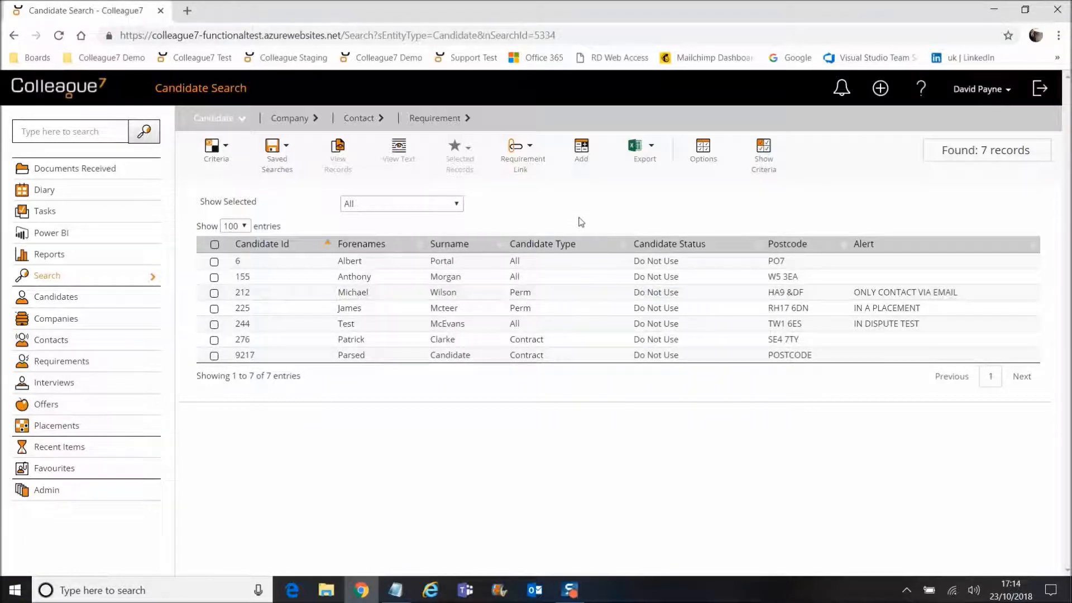
# Turn off Included Archived in the criteria settings and rerun the search without combining it with the existing one.
pyautogui.click(763, 159)
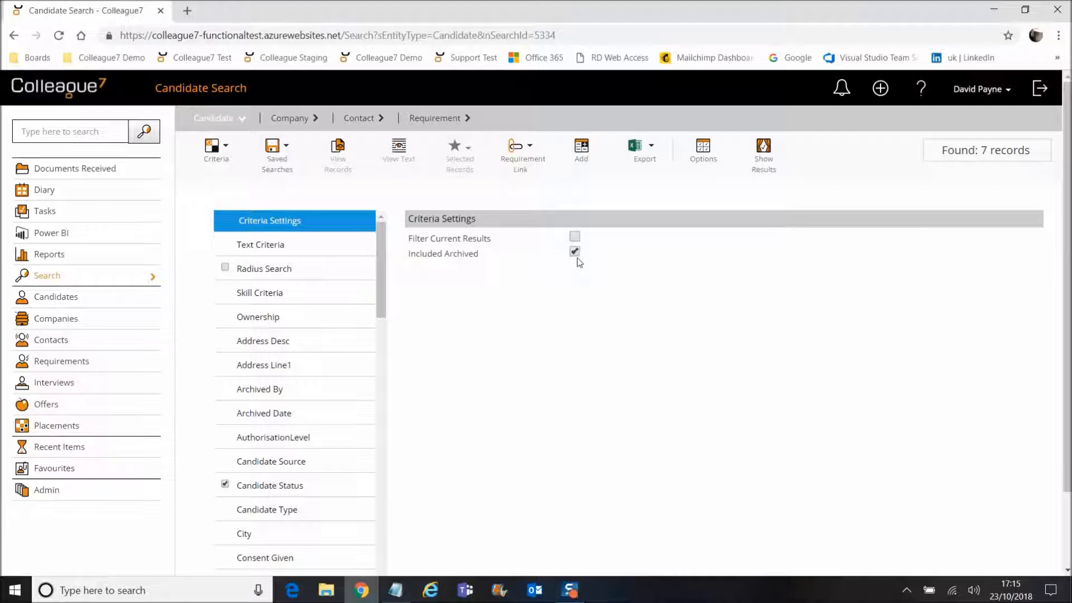
pyautogui.click(575, 251)
pyautogui.click(768, 165)
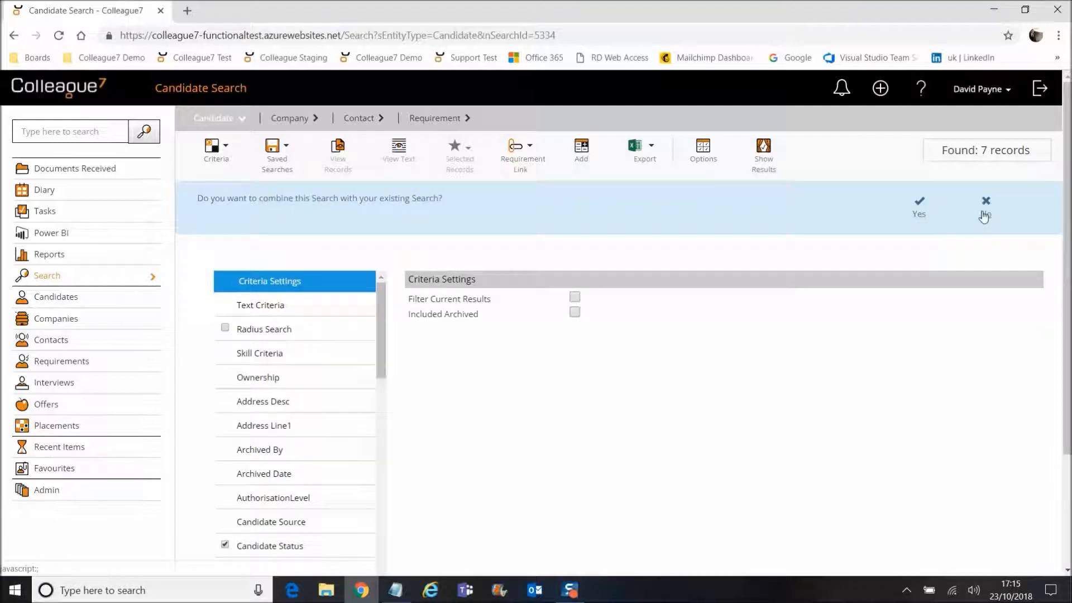
pyautogui.click(984, 215)
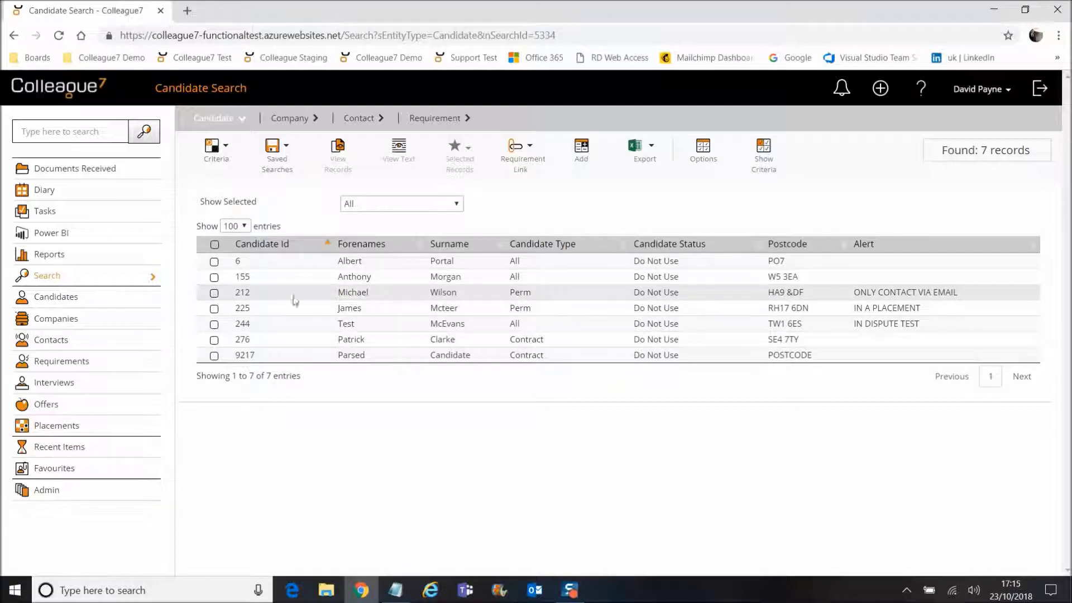
# Select the two Perm candidates in the results and archive their records, confirming the action.
pyautogui.click(214, 293)
pyautogui.click(214, 309)
pyautogui.click(470, 172)
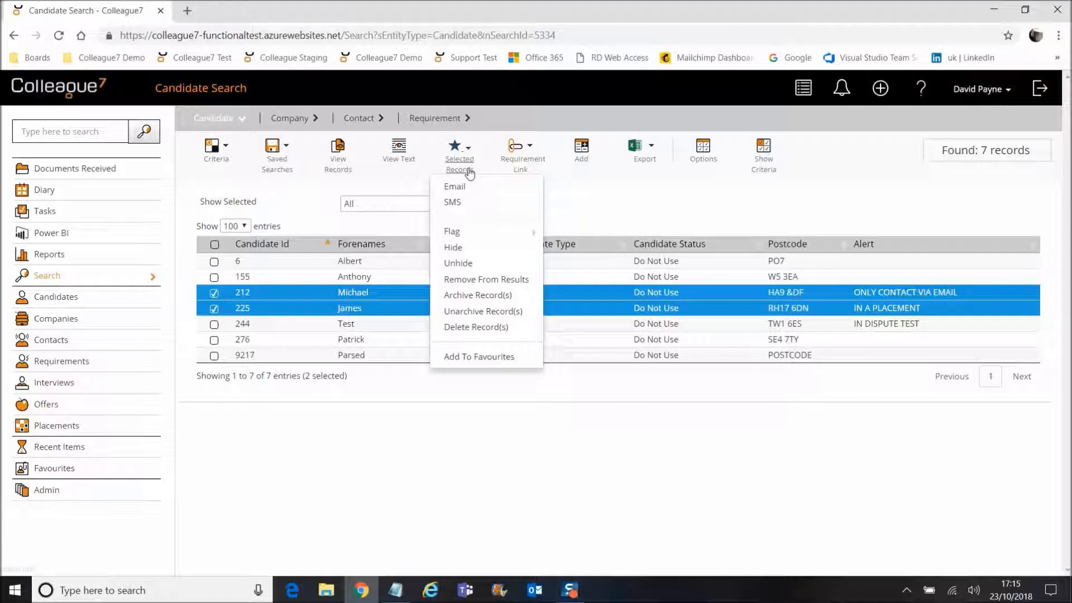
pyautogui.click(463, 295)
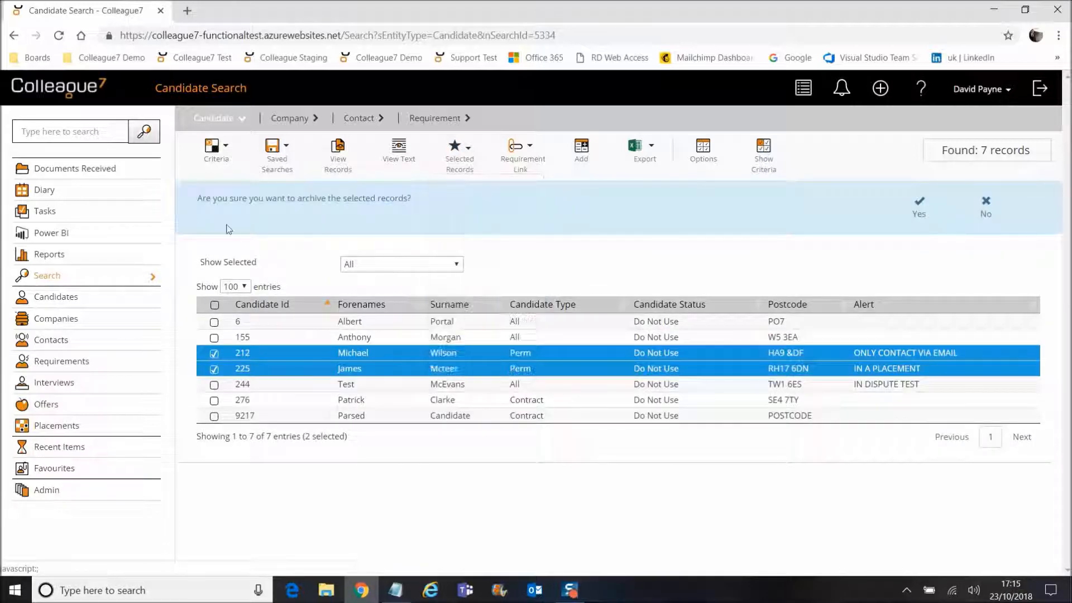
pyautogui.click(919, 216)
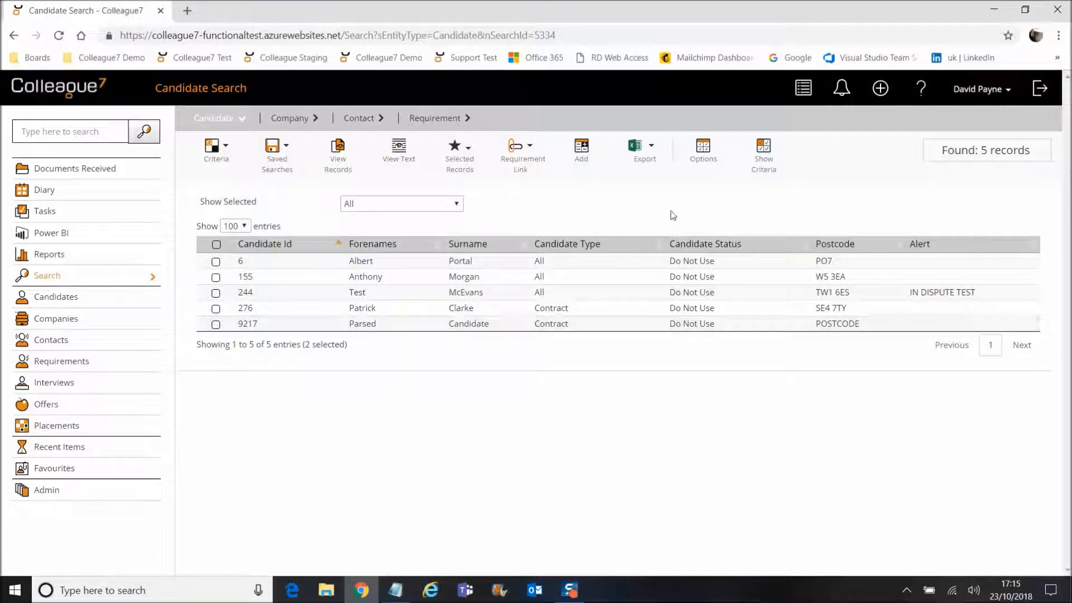
# Turn on Included Archived in the criteria settings and rerun the search without combining it with the existing one.
pyautogui.click(764, 174)
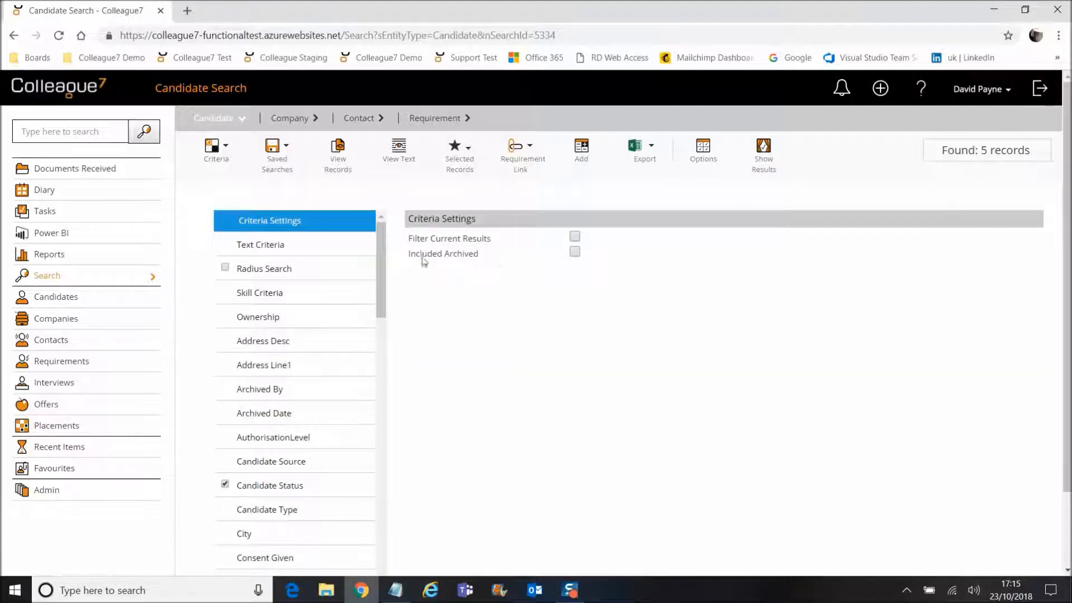
pyautogui.click(575, 252)
pyautogui.click(765, 166)
pyautogui.click(991, 217)
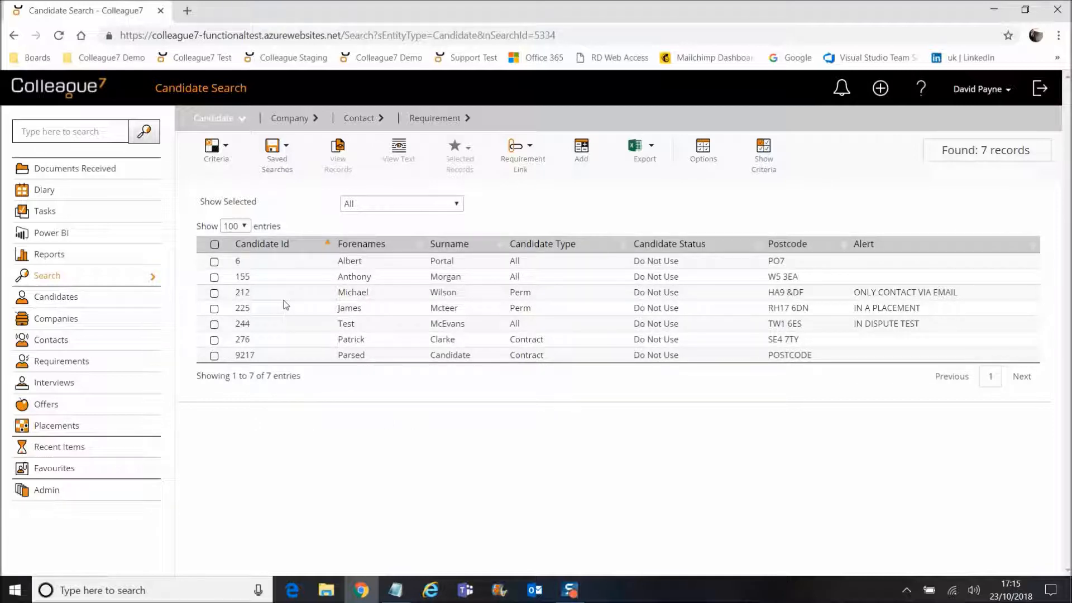
# Unarchive the records of the two Perm candidates in the results and deselect them.
pyautogui.click(214, 292)
pyautogui.click(214, 308)
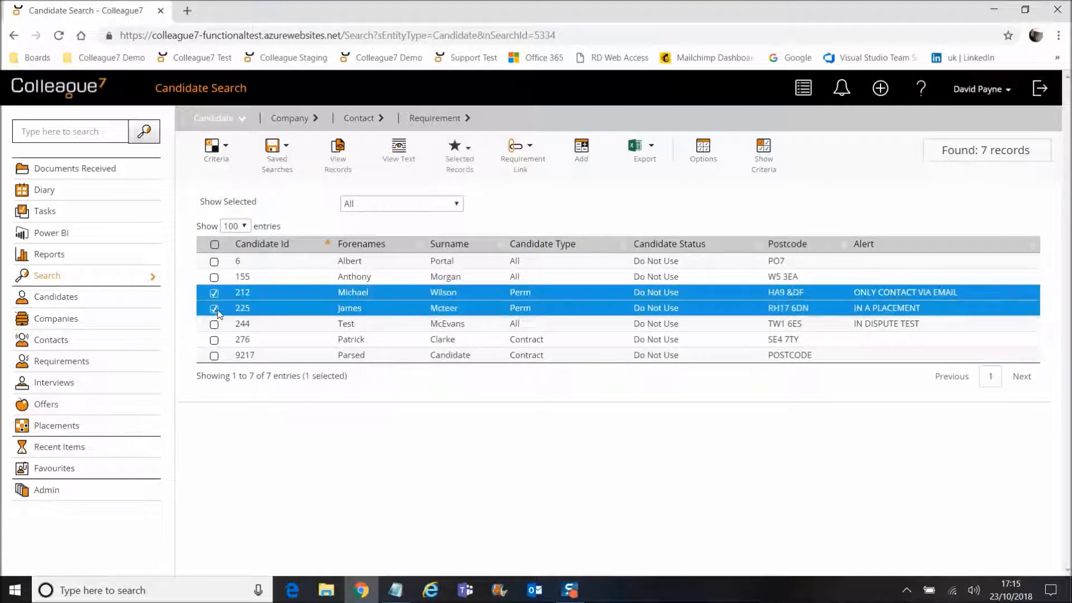
pyautogui.click(460, 153)
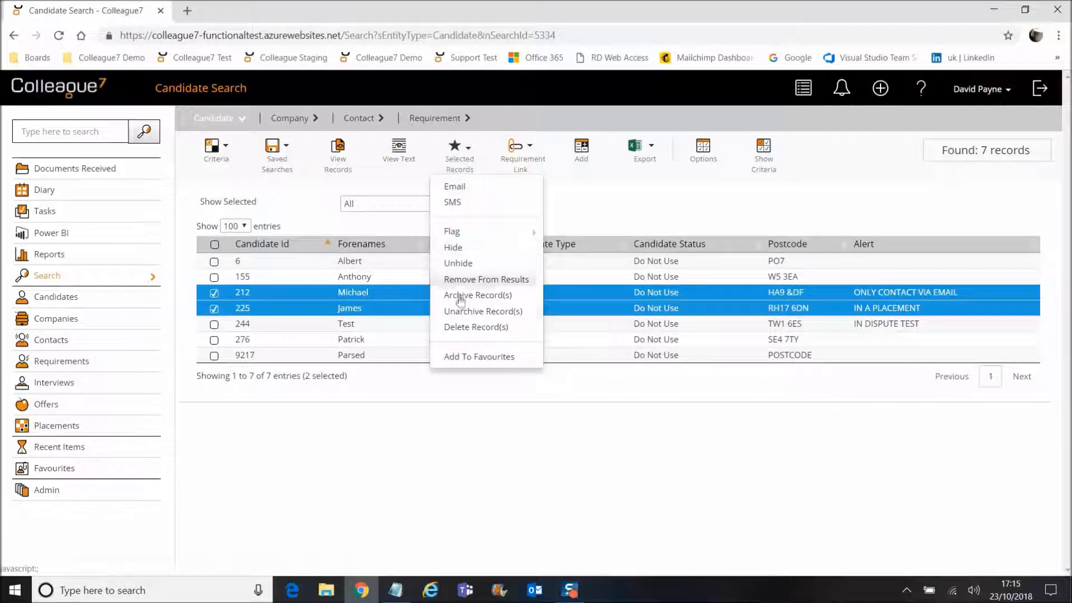
pyautogui.click(467, 311)
pyautogui.click(921, 211)
pyautogui.click(999, 211)
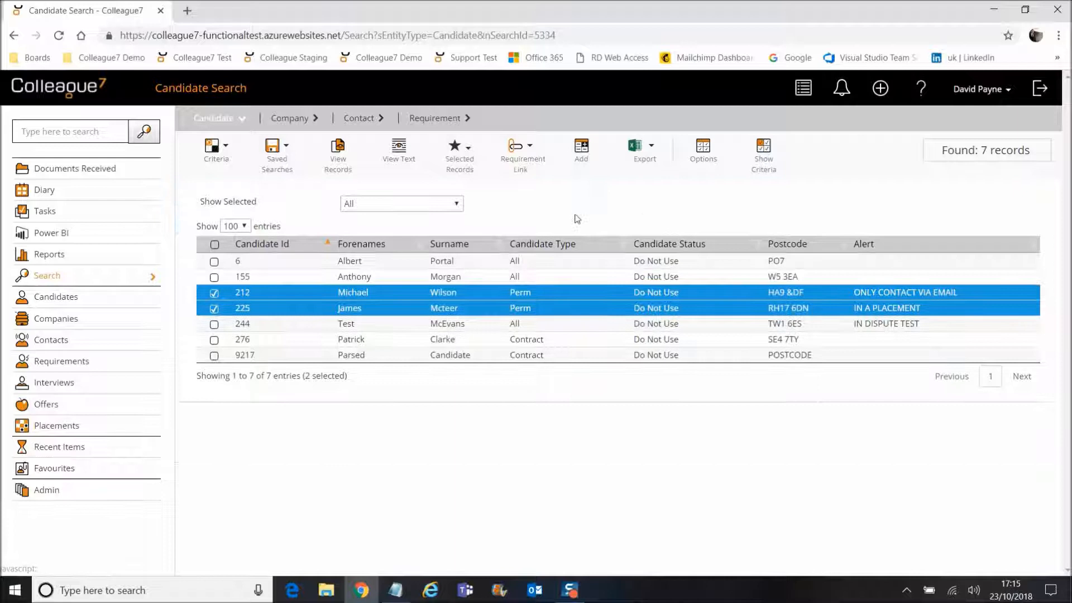
pyautogui.click(214, 293)
pyautogui.click(214, 308)
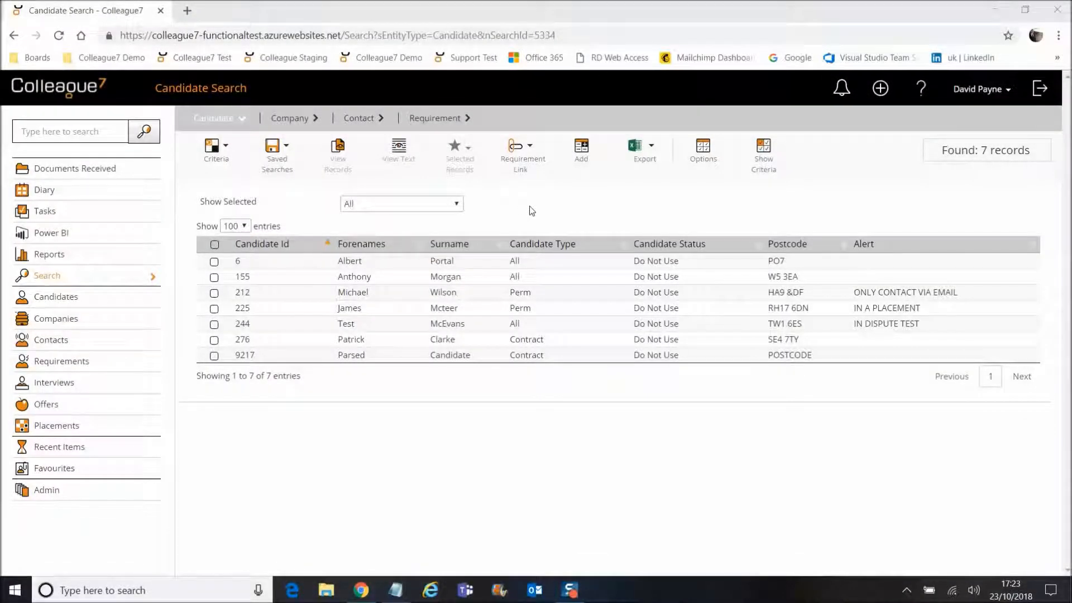
pyautogui.click(455, 163)
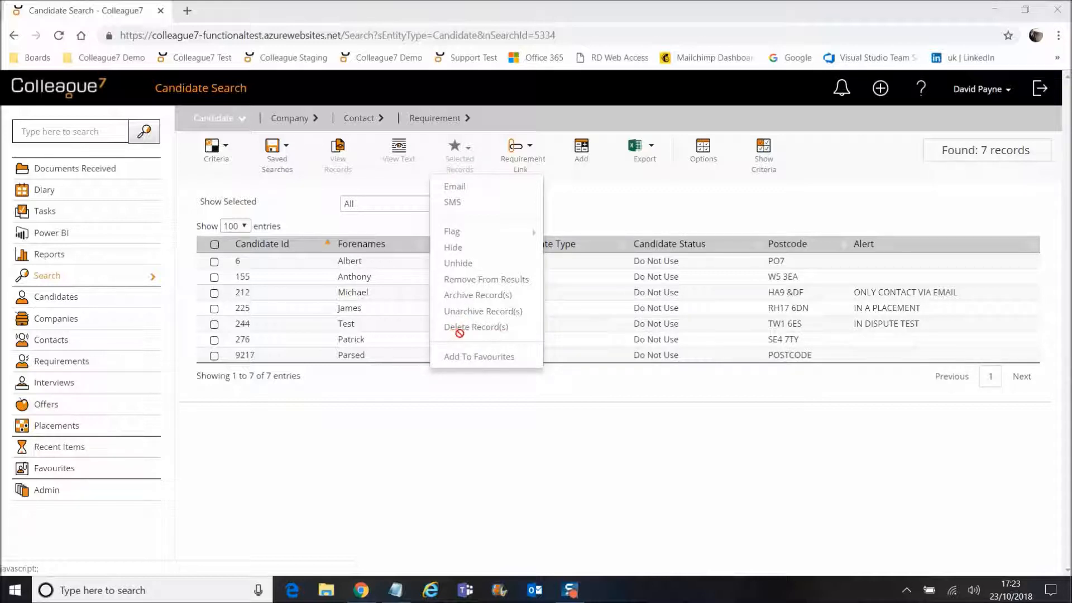
pyautogui.click(389, 303)
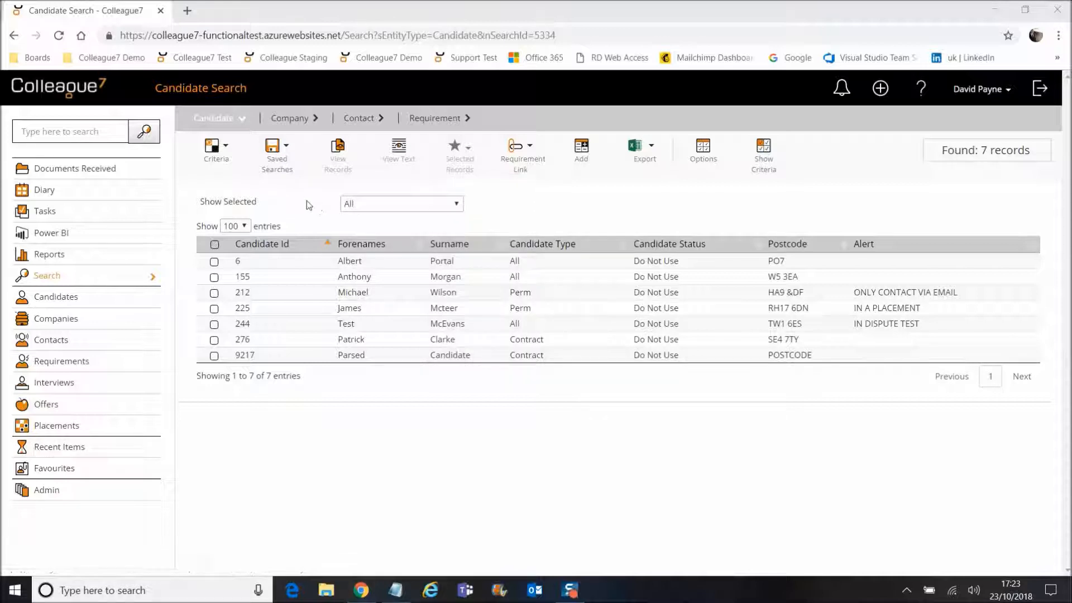
# Request deletion of the Perm candidate with the ONLY CONTACT VIA EMAIL alert, review and decline the confirmation, and deselect the record.
pyautogui.click(214, 294)
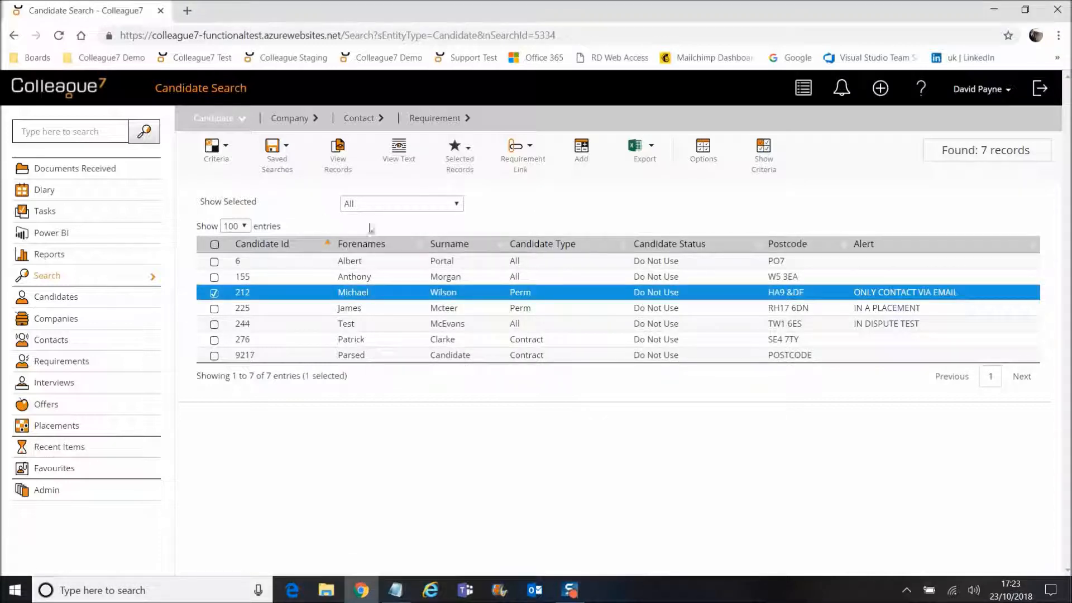
pyautogui.click(458, 151)
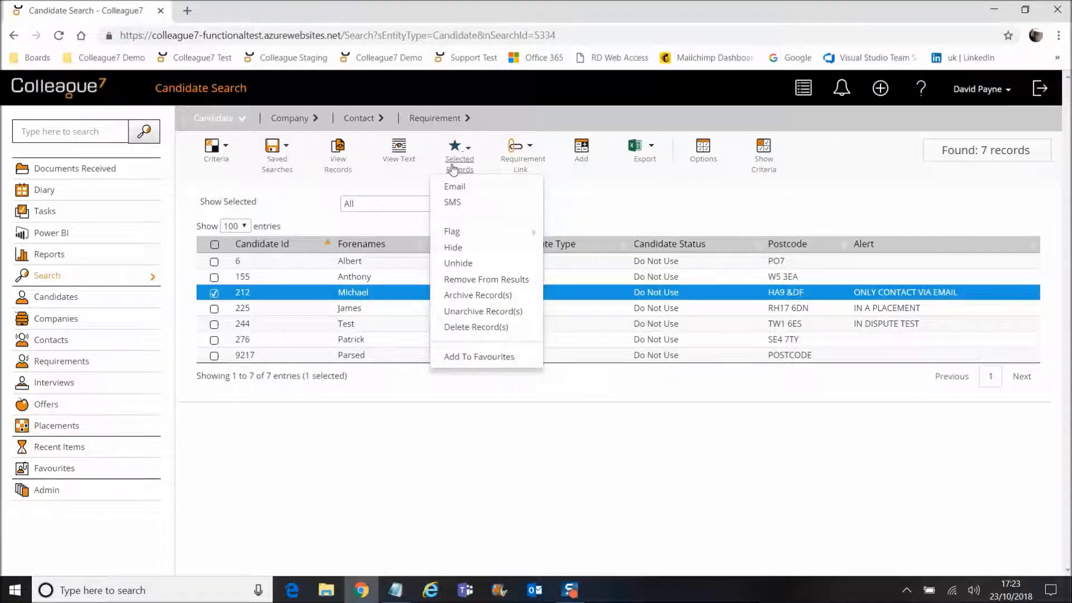
pyautogui.click(502, 329)
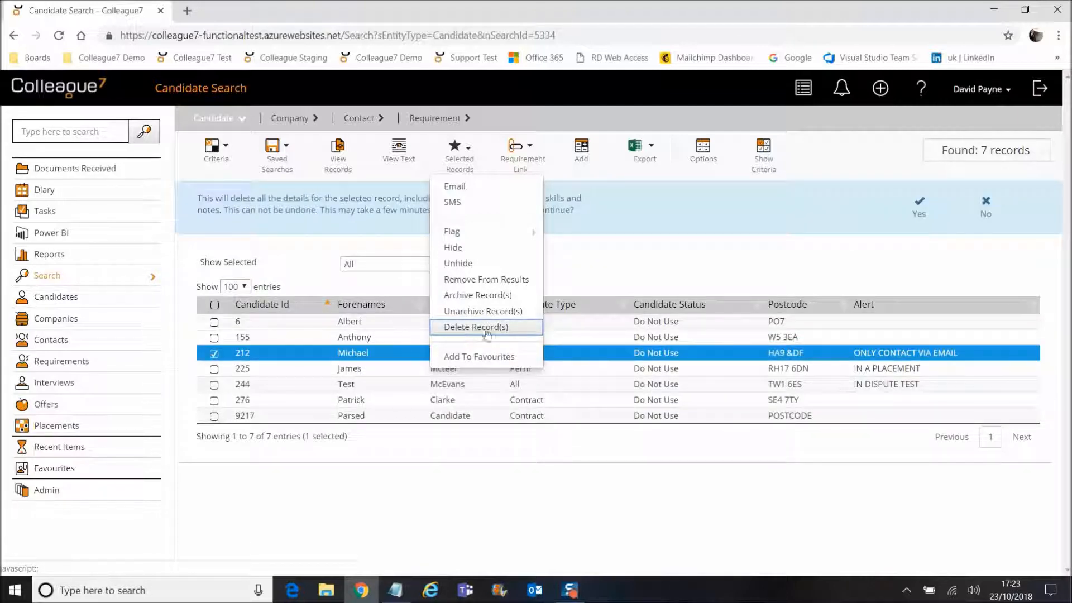
pyautogui.moveTo(258, 180)
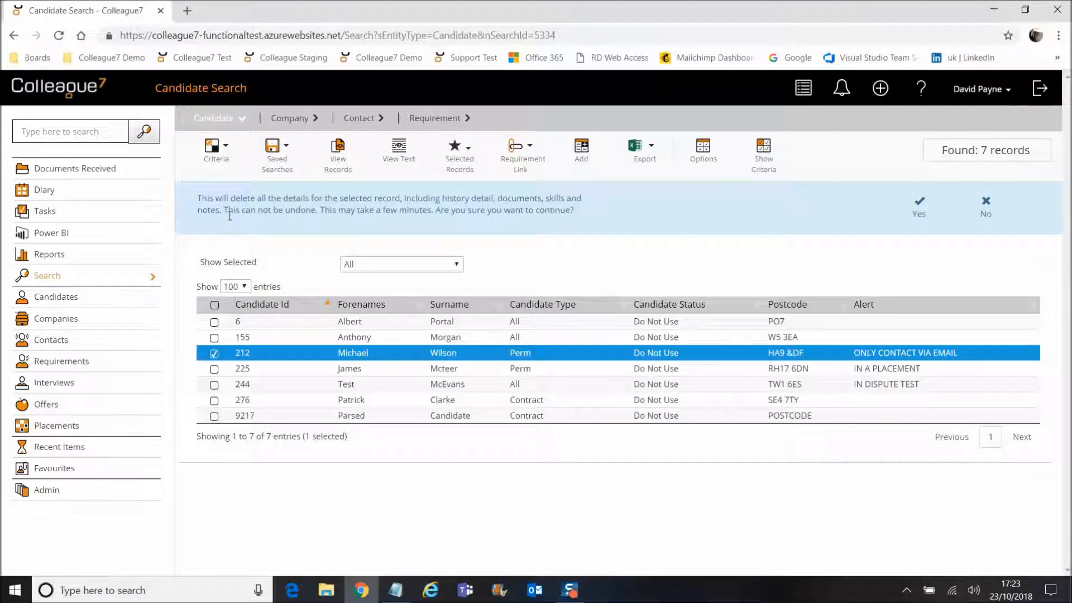
pyautogui.moveTo(229, 216); pyautogui.dragTo(575, 211)
pyautogui.click(523, 214)
pyautogui.moveTo(325, 213); pyautogui.dragTo(426, 212)
pyautogui.click(426, 212)
pyautogui.click(985, 222)
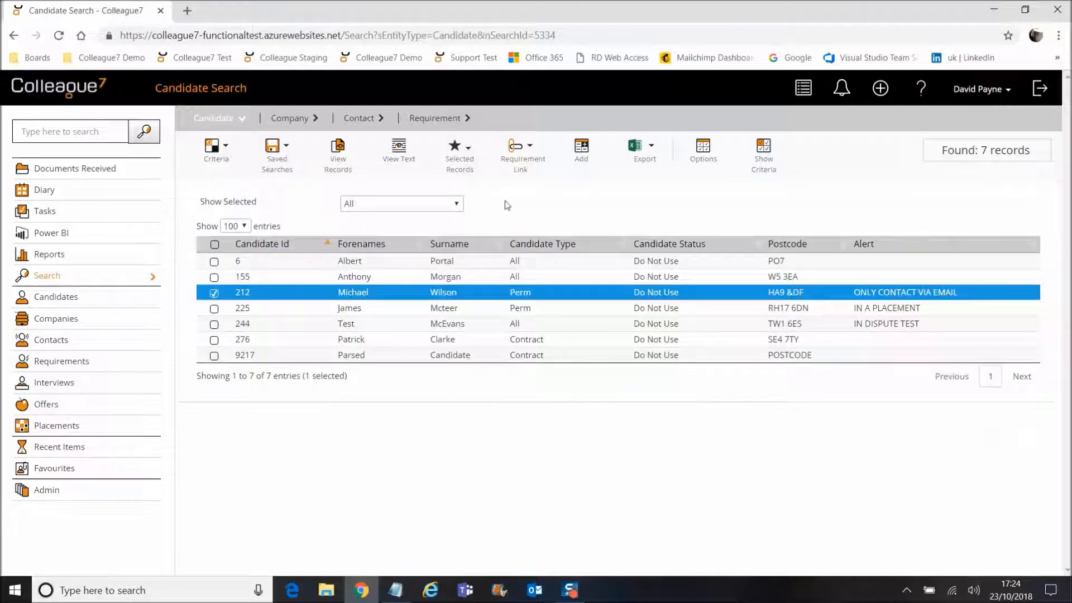
pyautogui.click(213, 293)
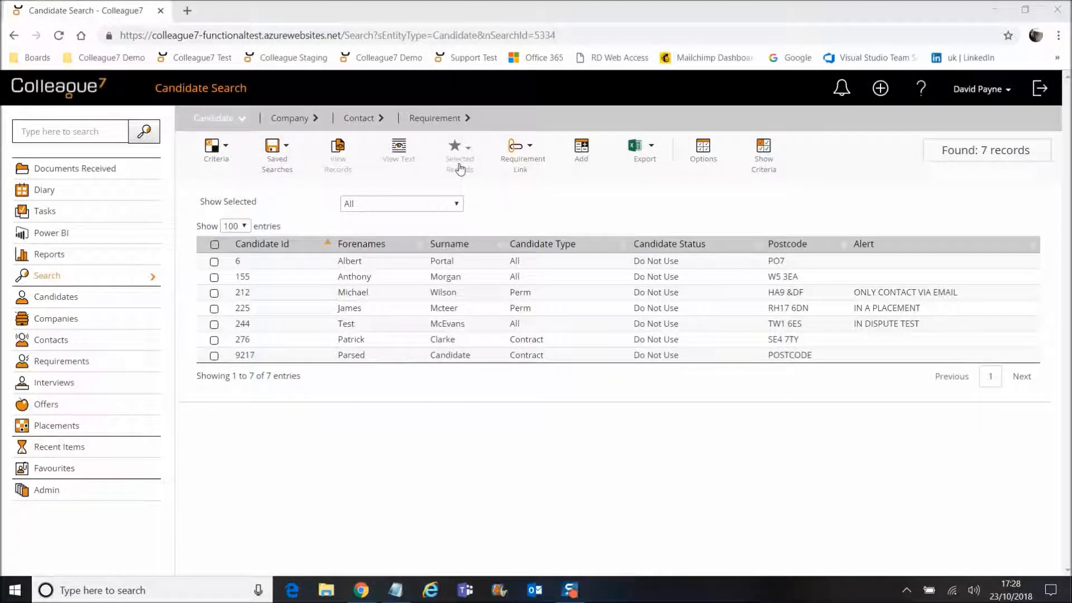
# Add the three candidates that have alerts to the favourites, acknowledge the update and deselect them.
pyautogui.click(460, 165)
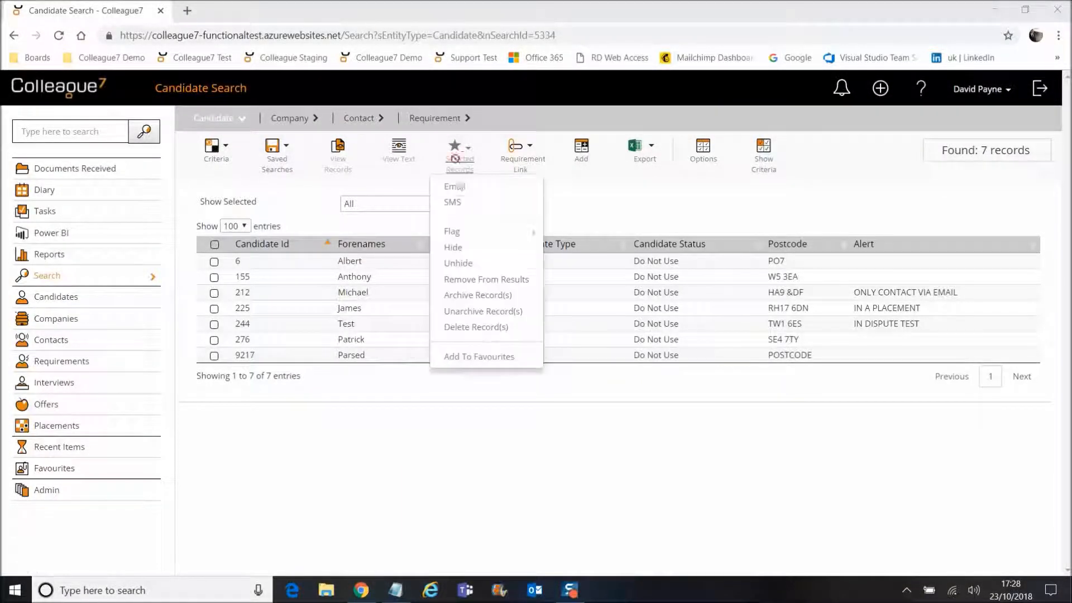
pyautogui.click(457, 356)
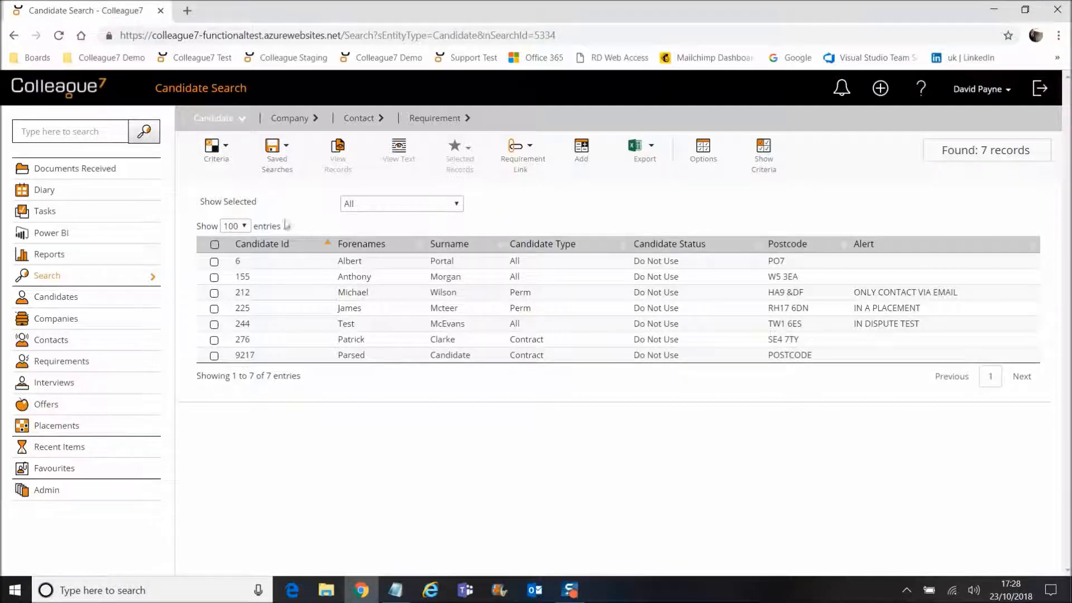
pyautogui.click(212, 294)
pyautogui.click(214, 309)
pyautogui.click(215, 325)
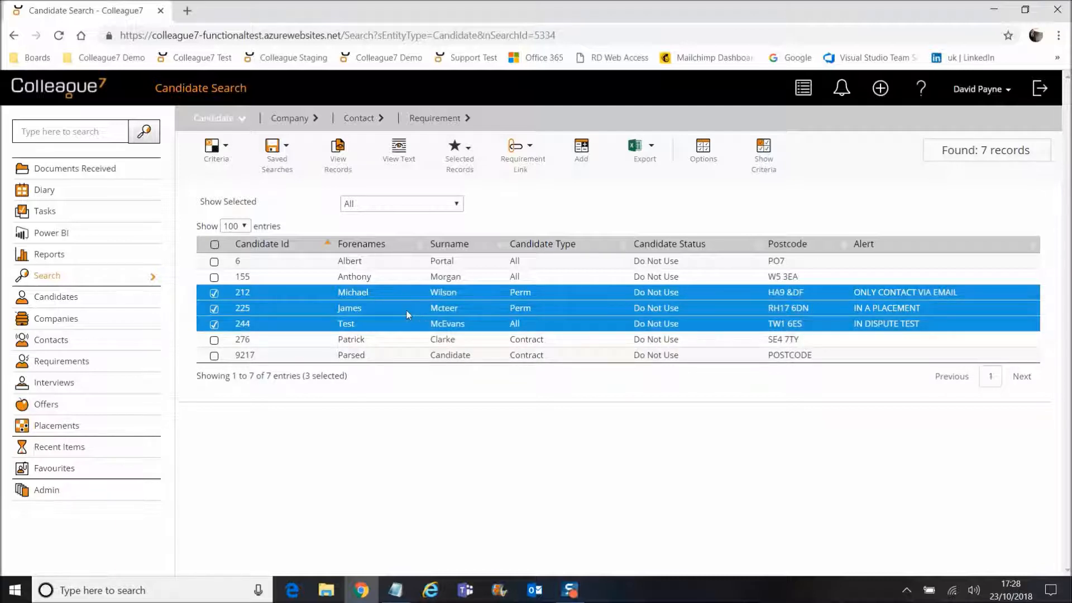
pyautogui.click(457, 160)
pyautogui.click(481, 358)
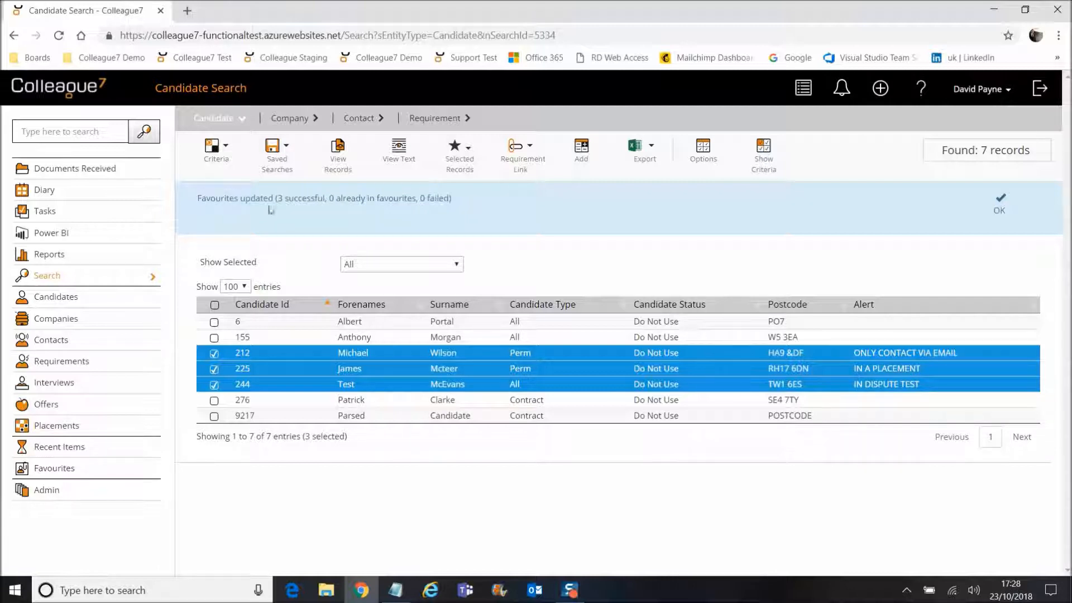
pyautogui.moveTo(278, 199); pyautogui.dragTo(329, 199)
pyautogui.click(999, 206)
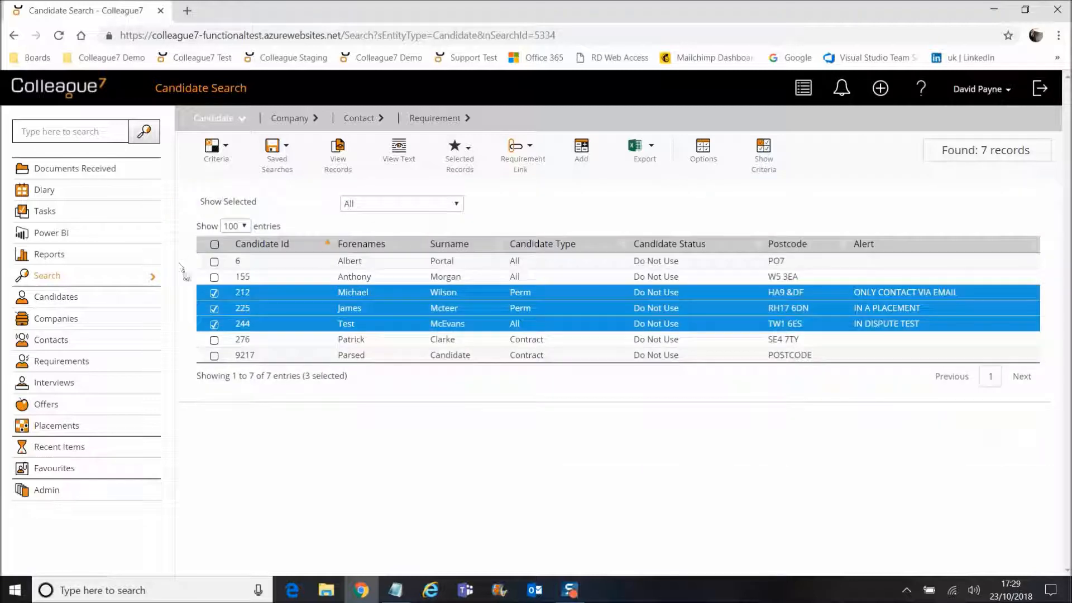
pyautogui.click(214, 293)
pyautogui.click(214, 308)
pyautogui.click(213, 323)
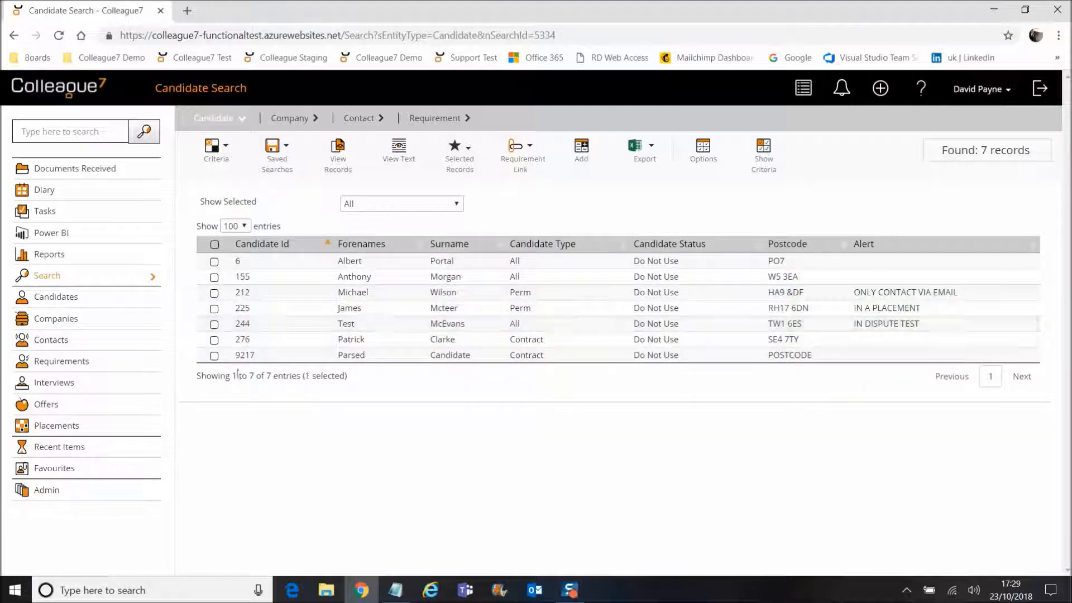
# View the Favourites list in a separate tab, return to the candidate search results and close the extra tab.
pyautogui.rightClick(66, 471)
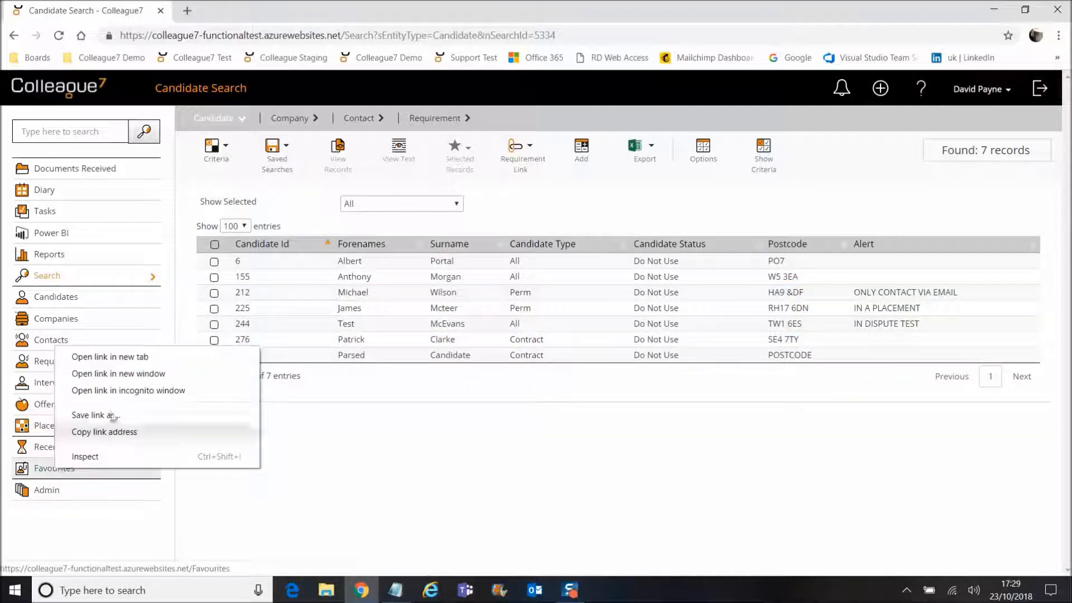
pyautogui.click(127, 356)
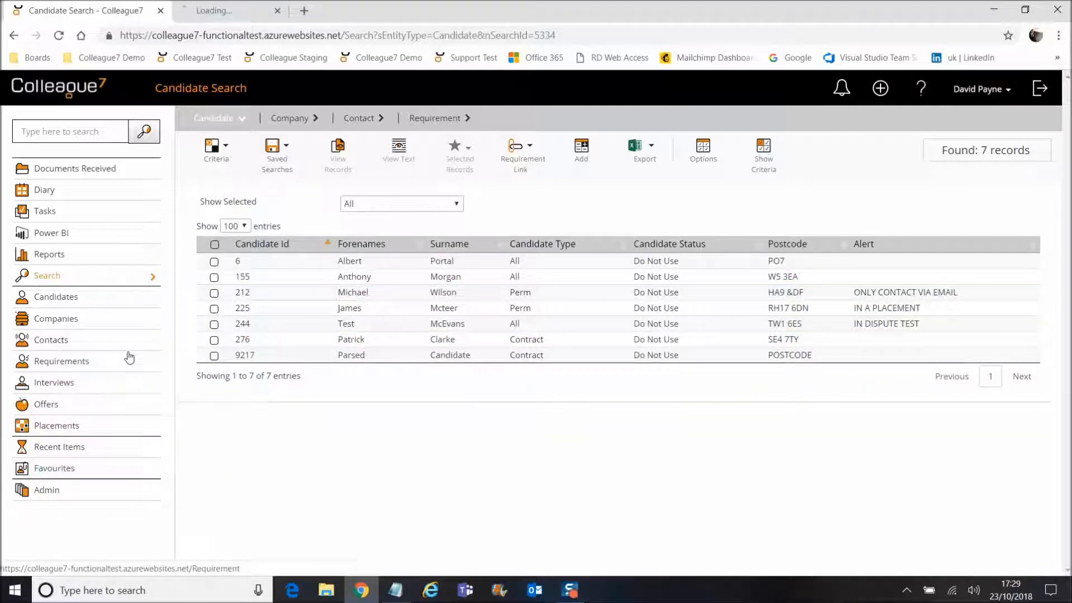
pyautogui.click(250, 12)
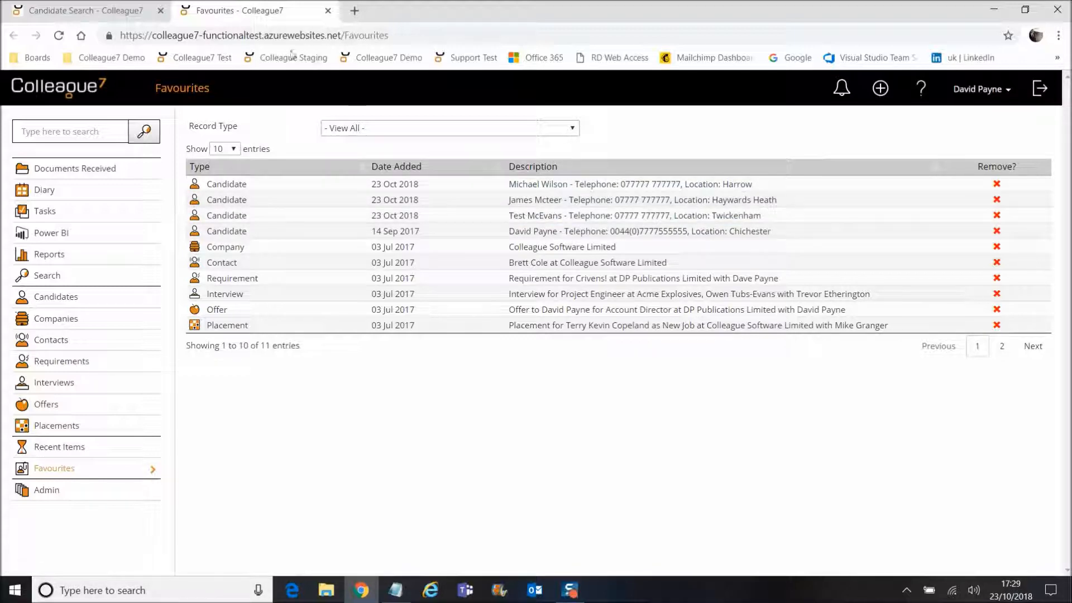
pyautogui.click(97, 10)
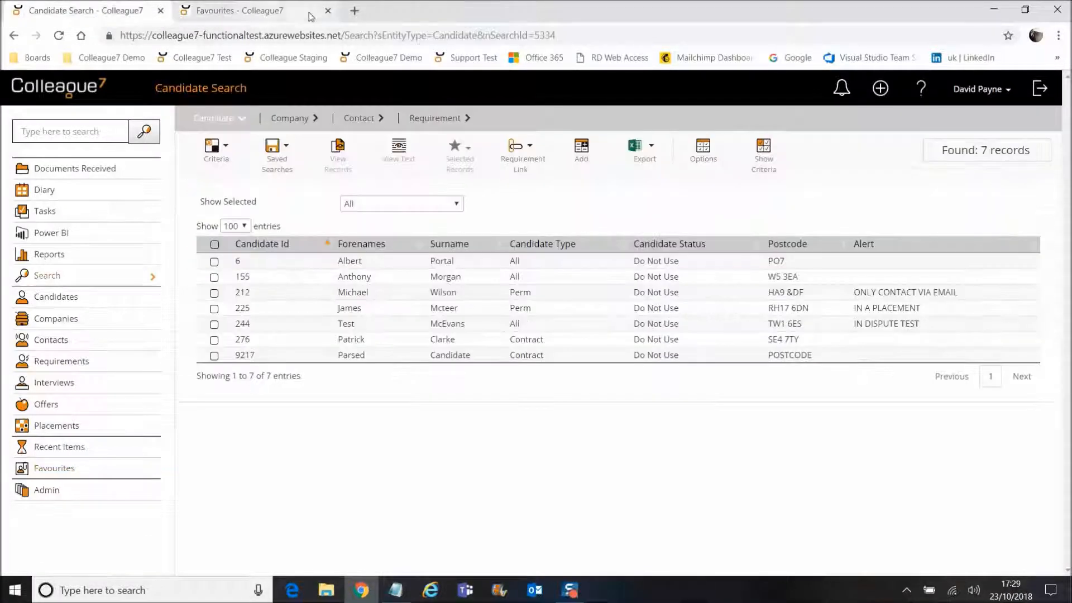
pyautogui.click(328, 10)
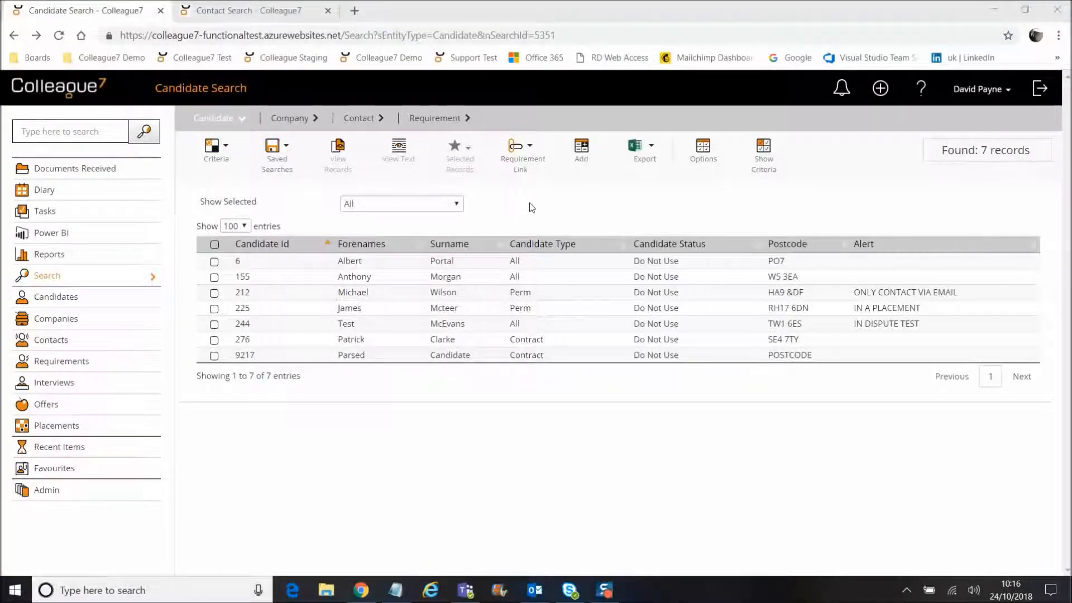
pyautogui.click(534, 158)
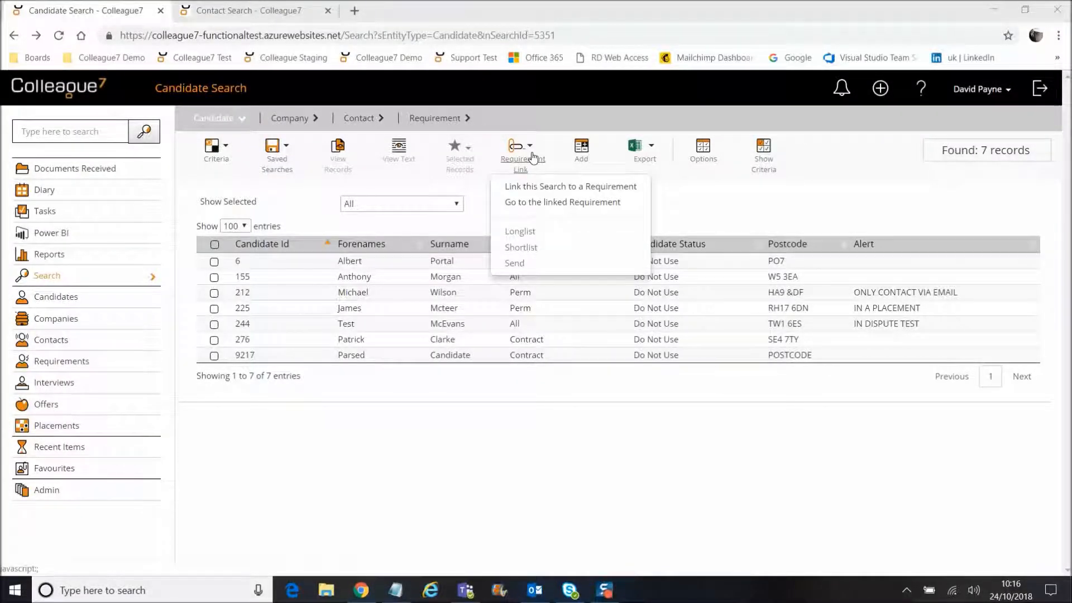
pyautogui.click(487, 201)
pyautogui.click(527, 166)
pyautogui.click(489, 205)
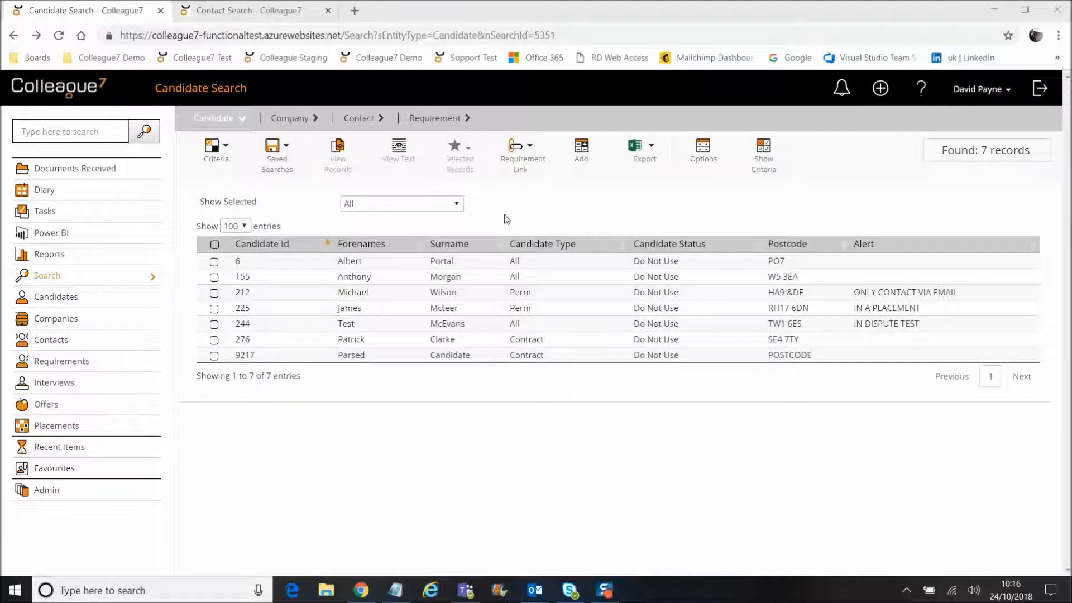
pyautogui.click(460, 151)
pyautogui.click(579, 215)
pyautogui.click(523, 162)
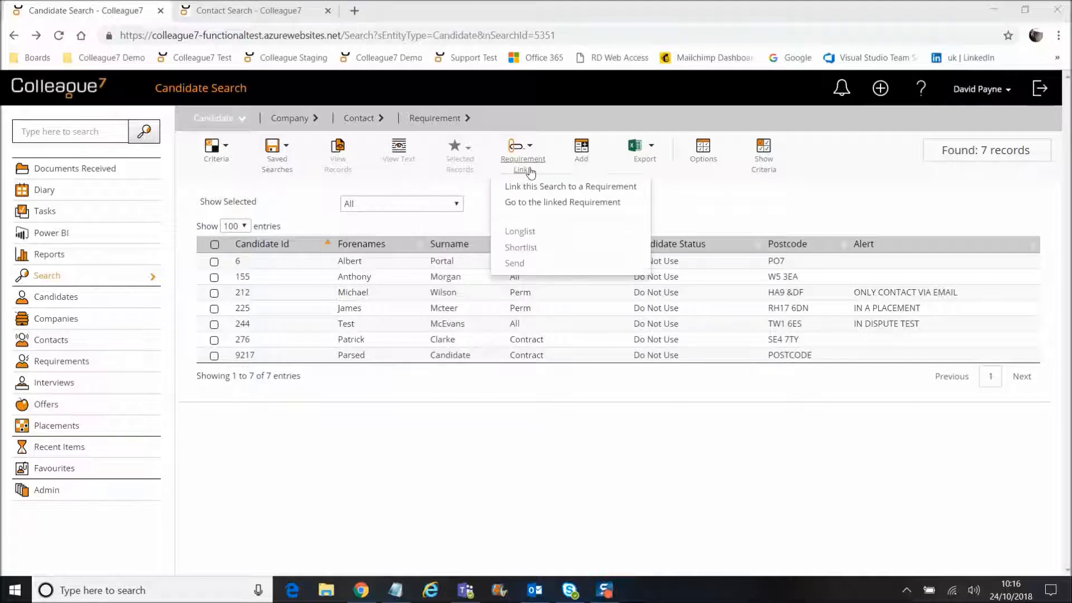
pyautogui.click(475, 209)
pyautogui.click(530, 172)
pyautogui.click(500, 212)
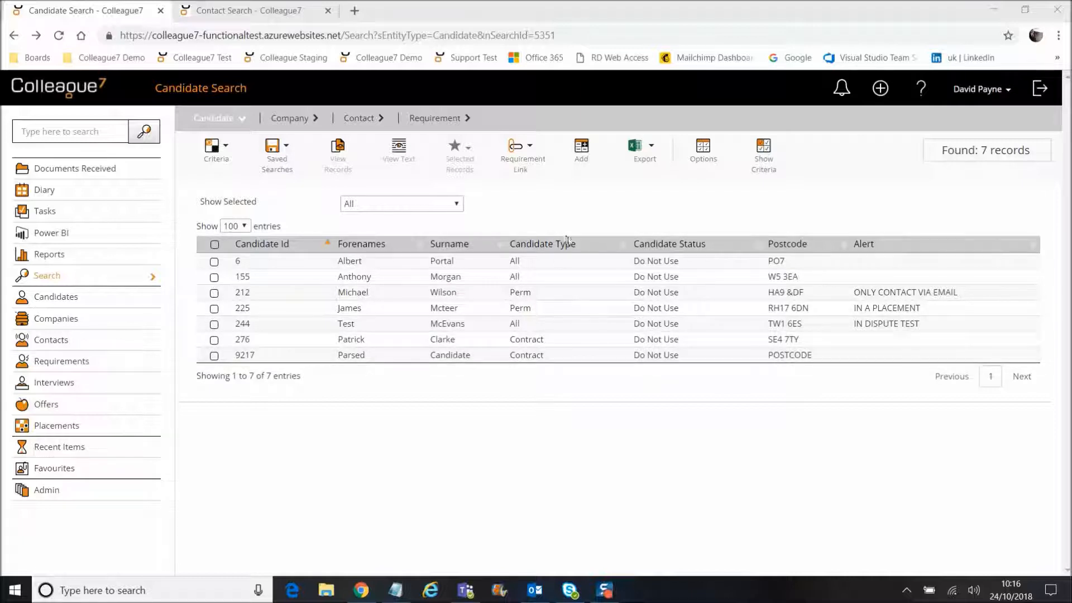
# Link the candidate search to the live Account Manager requirement at Colleague Software Limited.
pyautogui.click(528, 165)
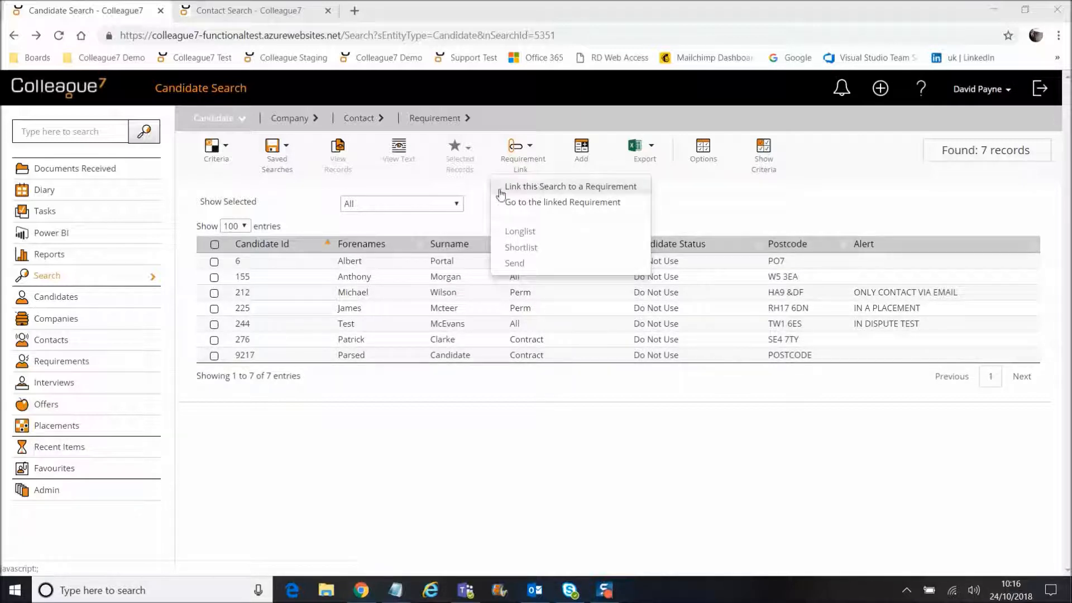
pyautogui.click(548, 193)
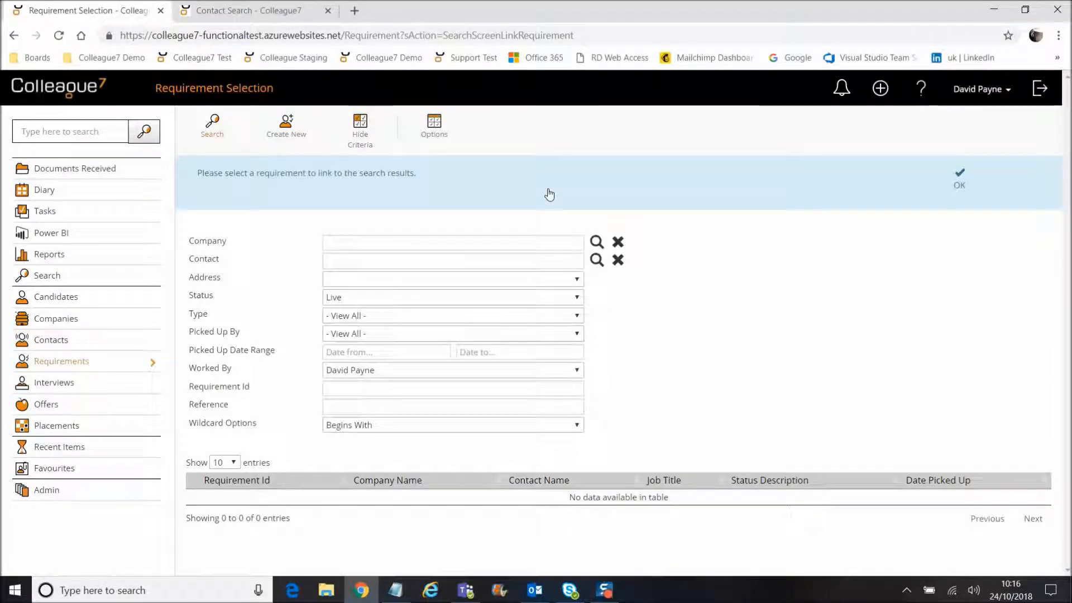
pyautogui.click(361, 246)
pyautogui.click(371, 270)
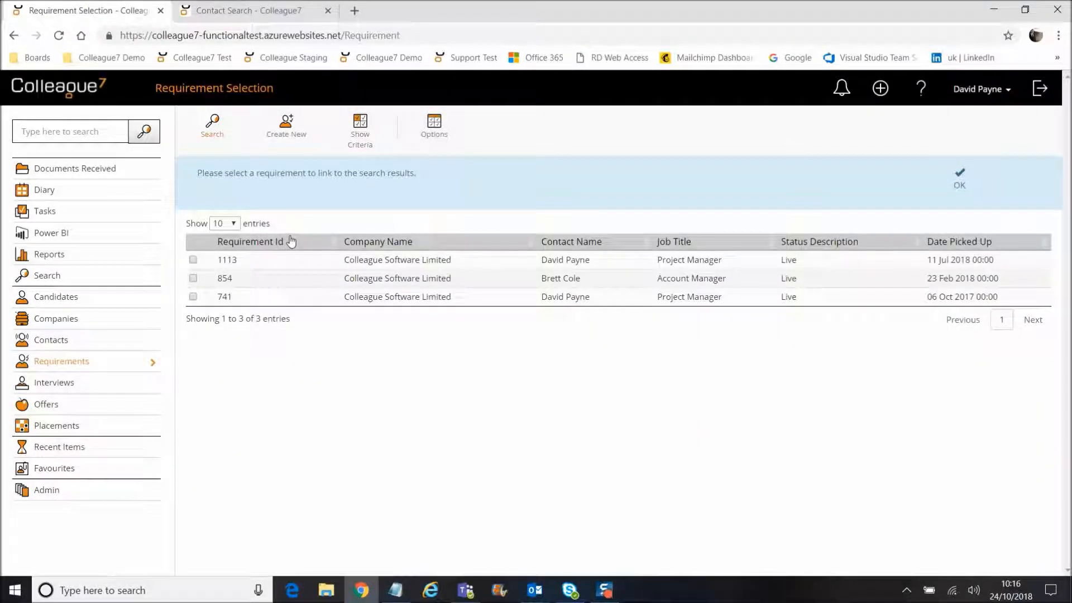
pyautogui.click(193, 279)
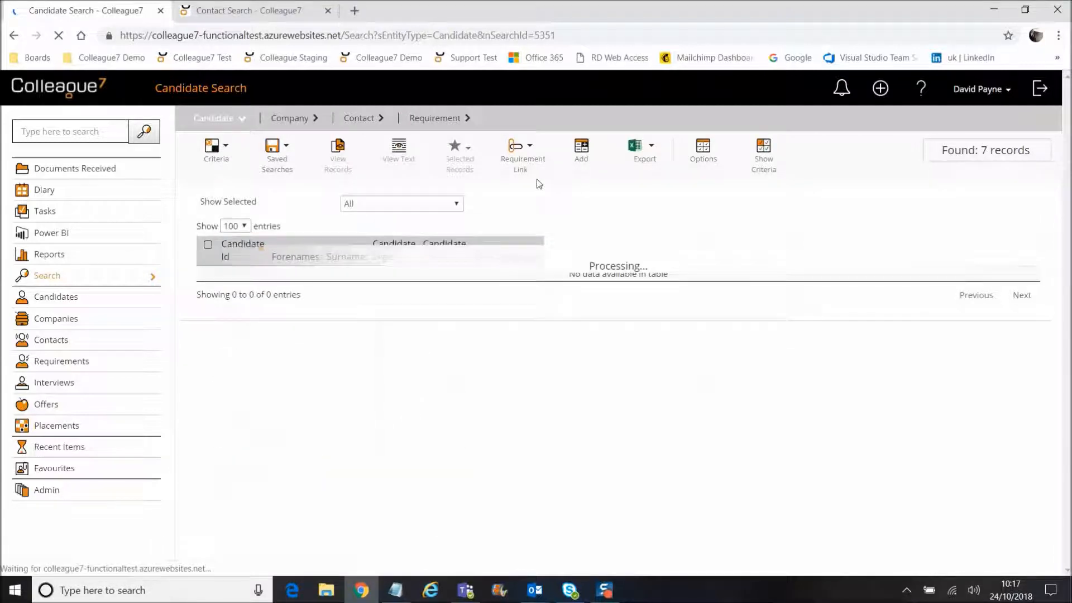
# Select the three candidates that have alerts, longlist them against the linked requirement and acknowledge the update.
pyautogui.click(520, 157)
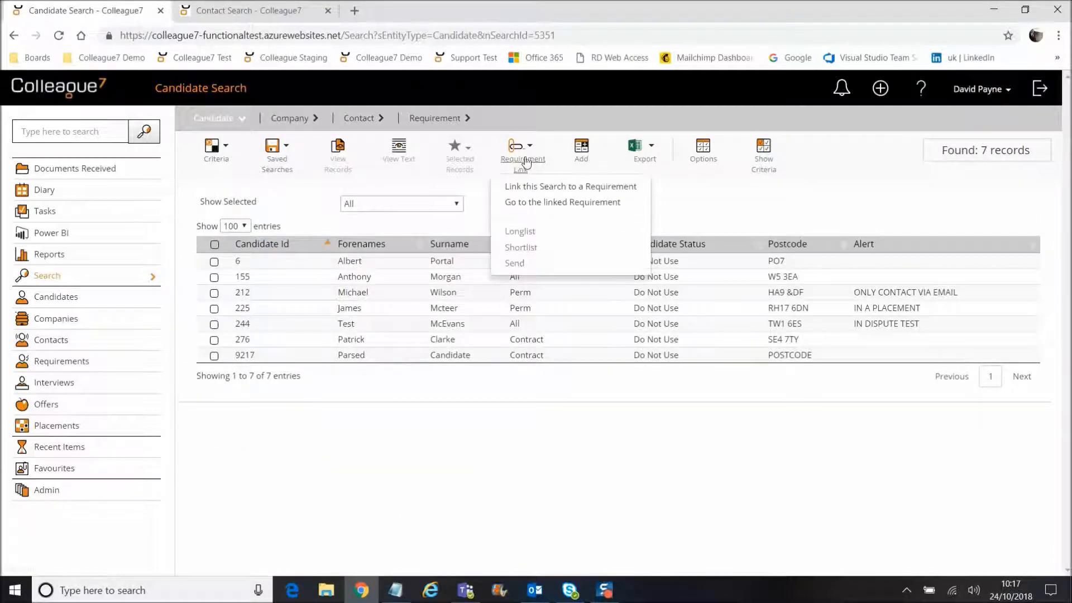
pyautogui.click(506, 209)
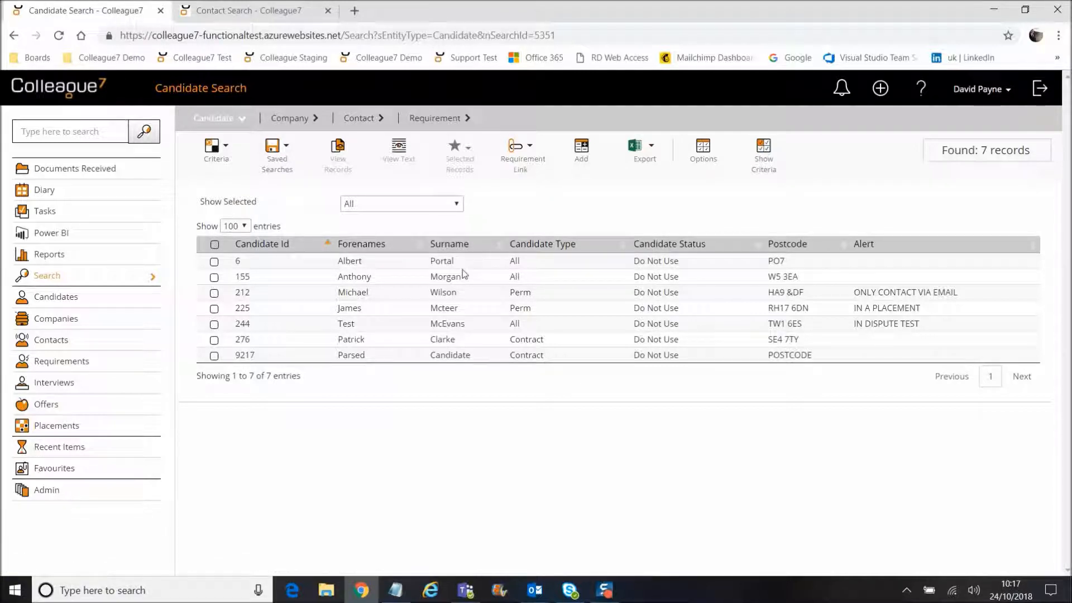
pyautogui.click(214, 292)
pyautogui.click(213, 308)
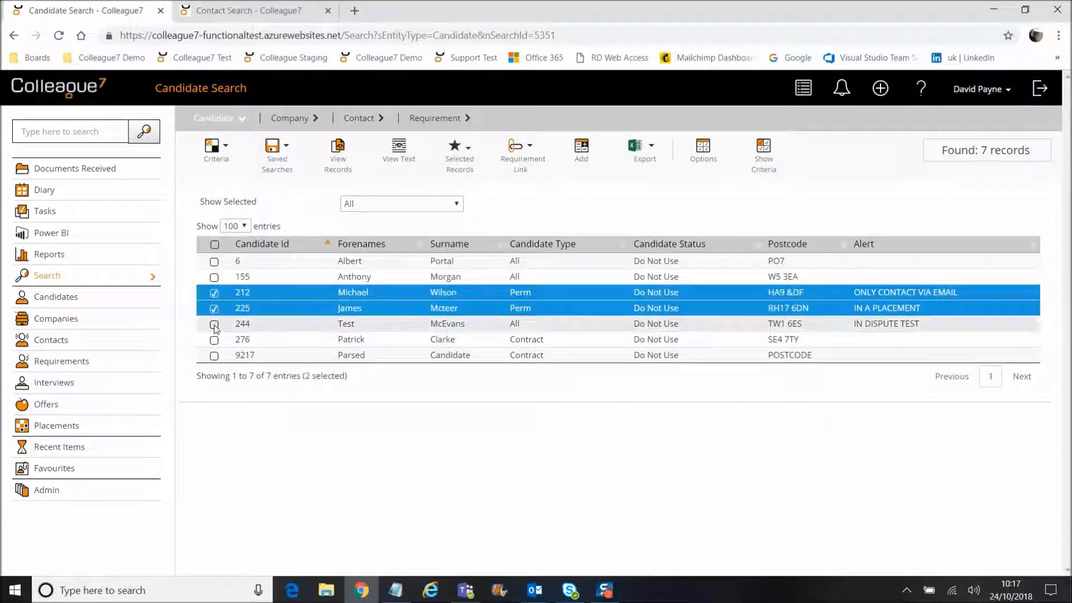
pyautogui.click(214, 324)
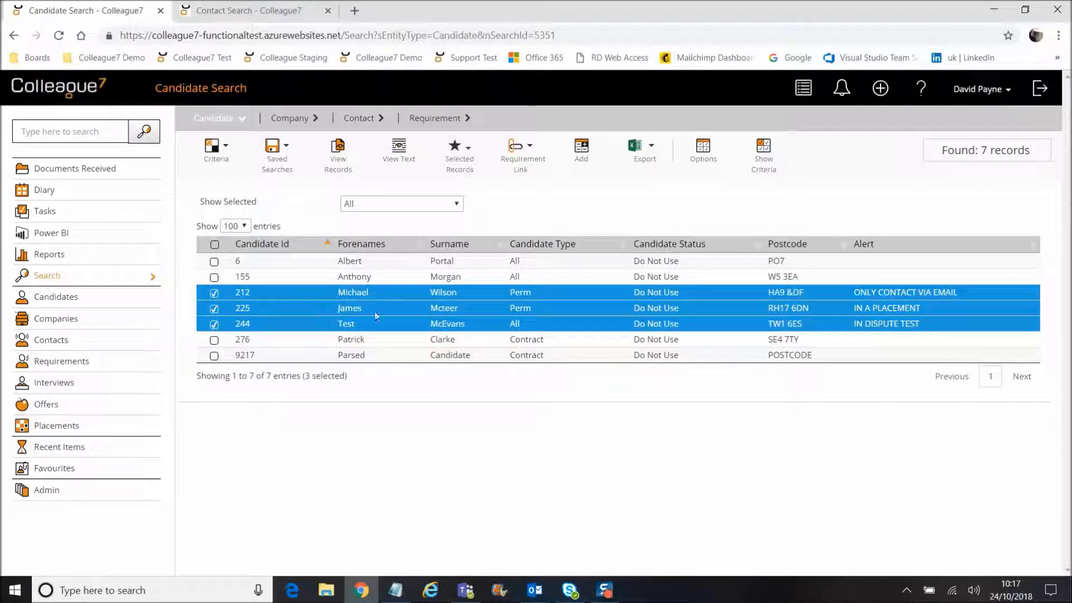
pyautogui.click(528, 161)
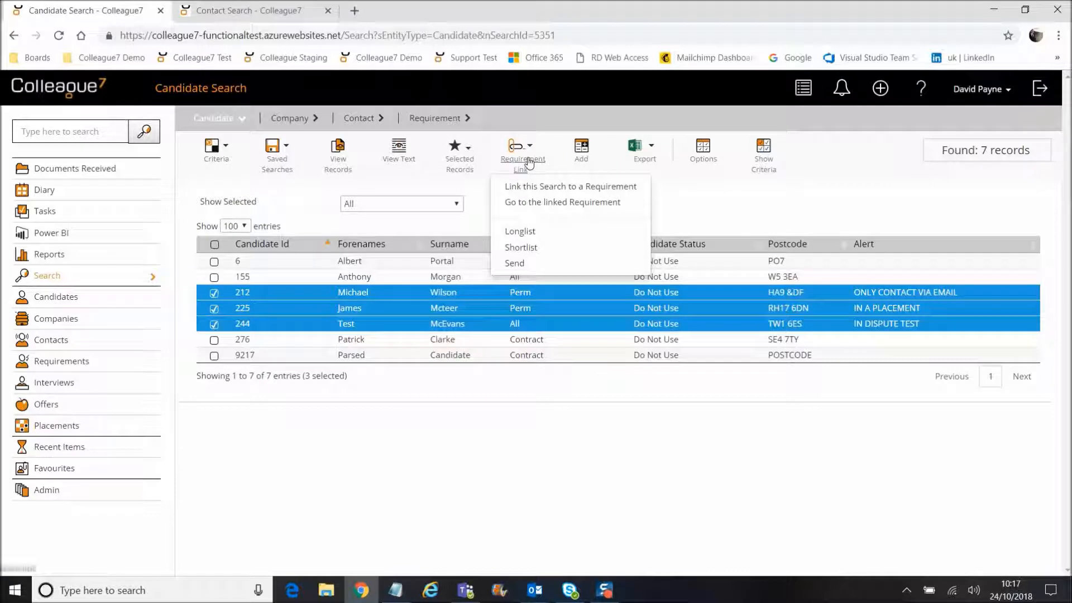
pyautogui.click(534, 236)
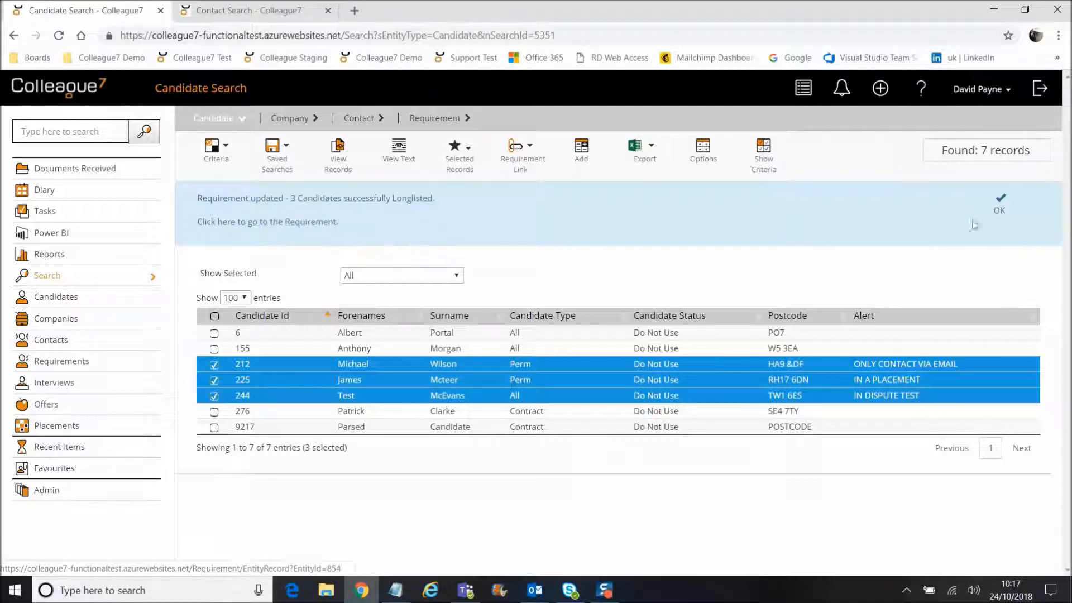
pyautogui.click(1001, 213)
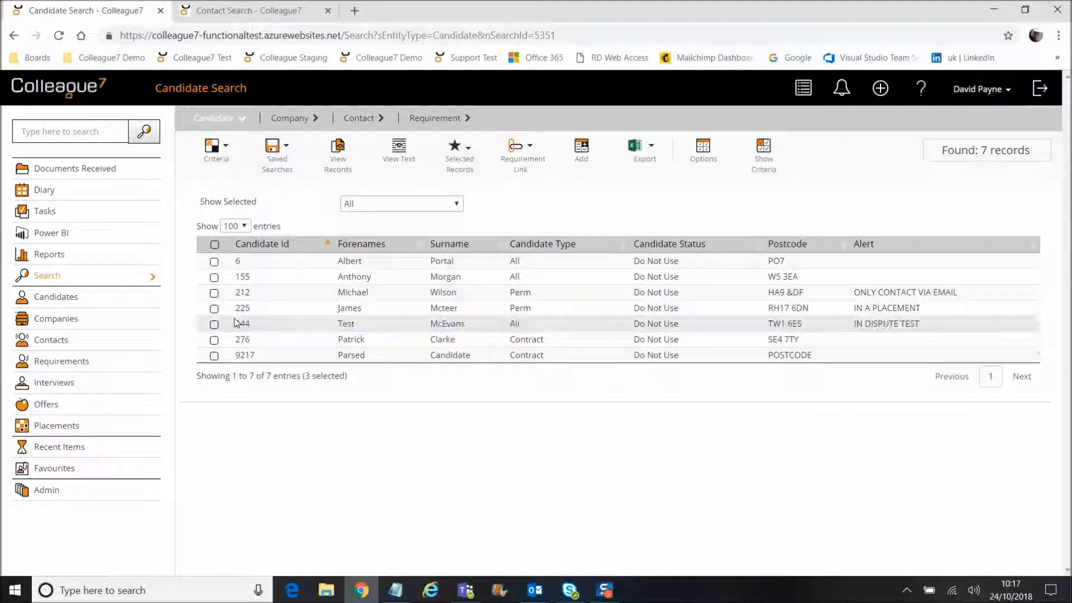
pyautogui.click(520, 165)
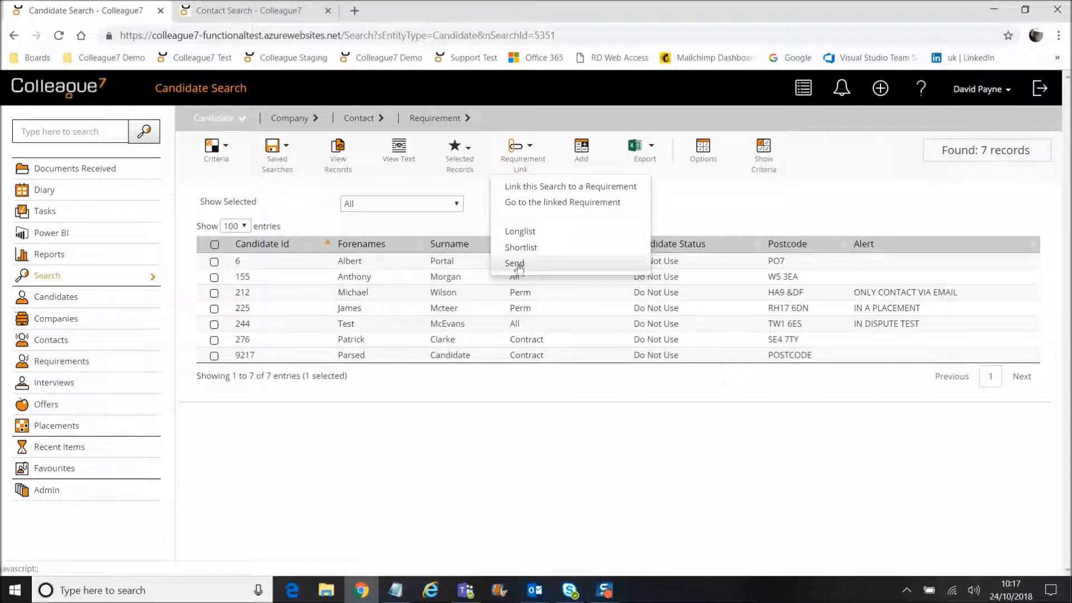
pyautogui.click(541, 199)
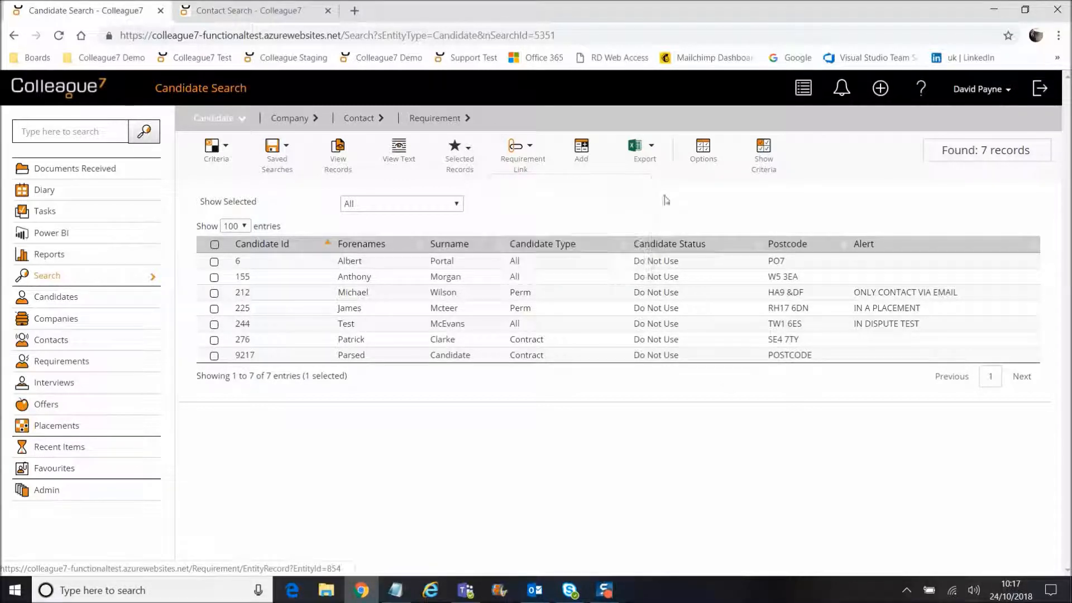
pyautogui.click(520, 166)
pyautogui.click(513, 186)
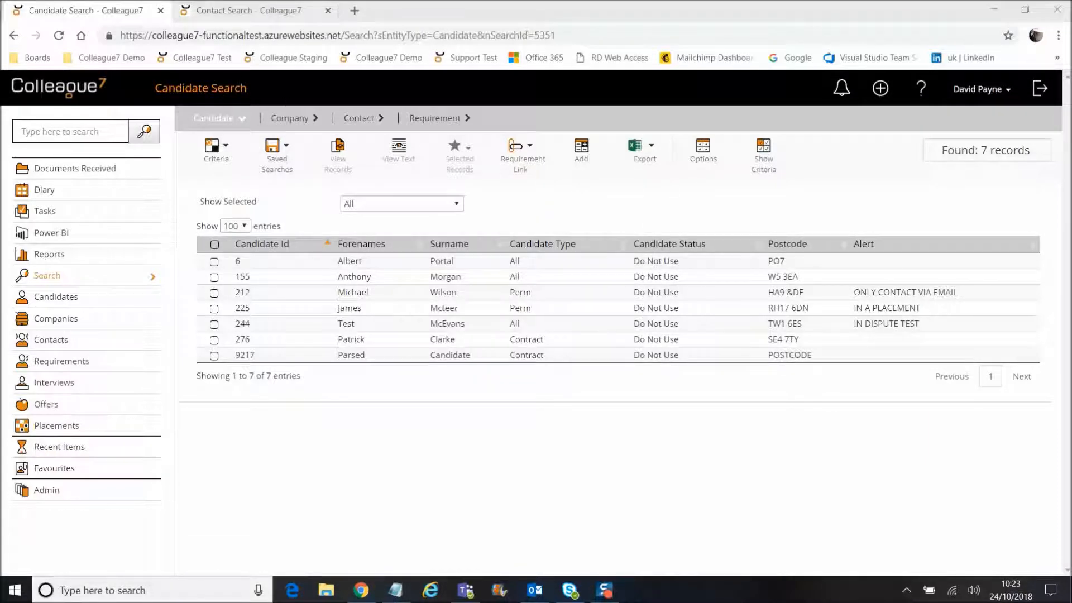
# Switch to the contact search results.
pyautogui.click(249, 10)
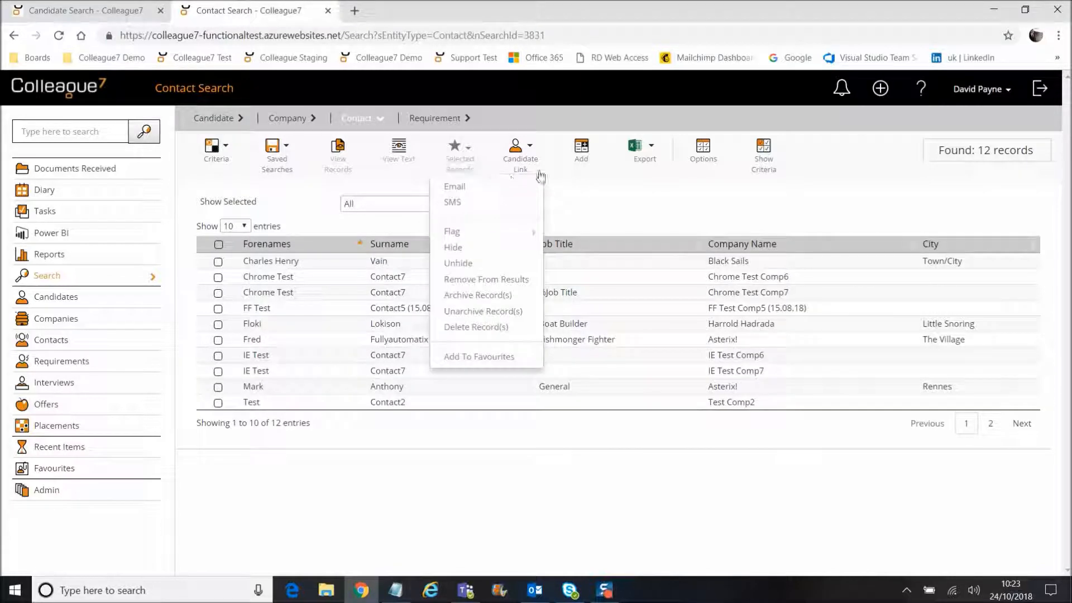
pyautogui.moveTo(524, 157)
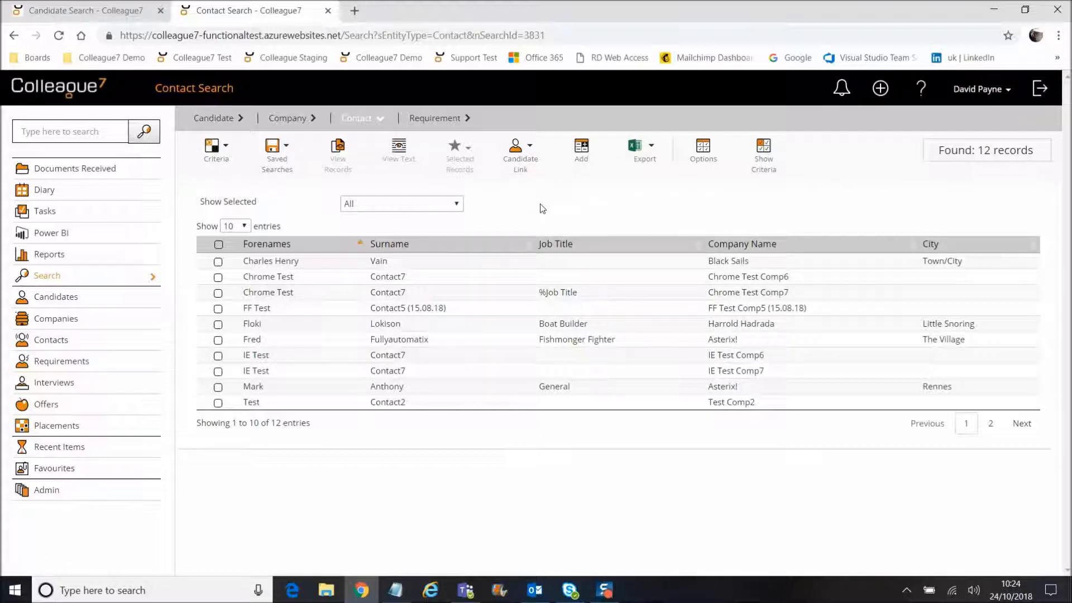
pyautogui.click(218, 325)
pyautogui.click(218, 340)
pyautogui.click(218, 356)
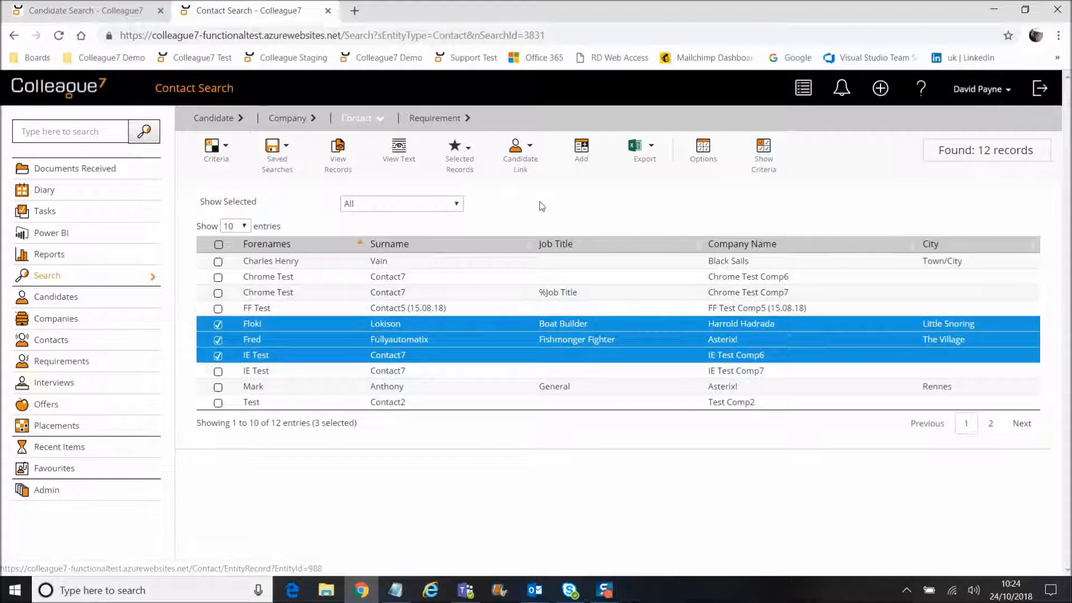
pyautogui.click(218, 325)
pyautogui.click(217, 340)
pyautogui.click(218, 356)
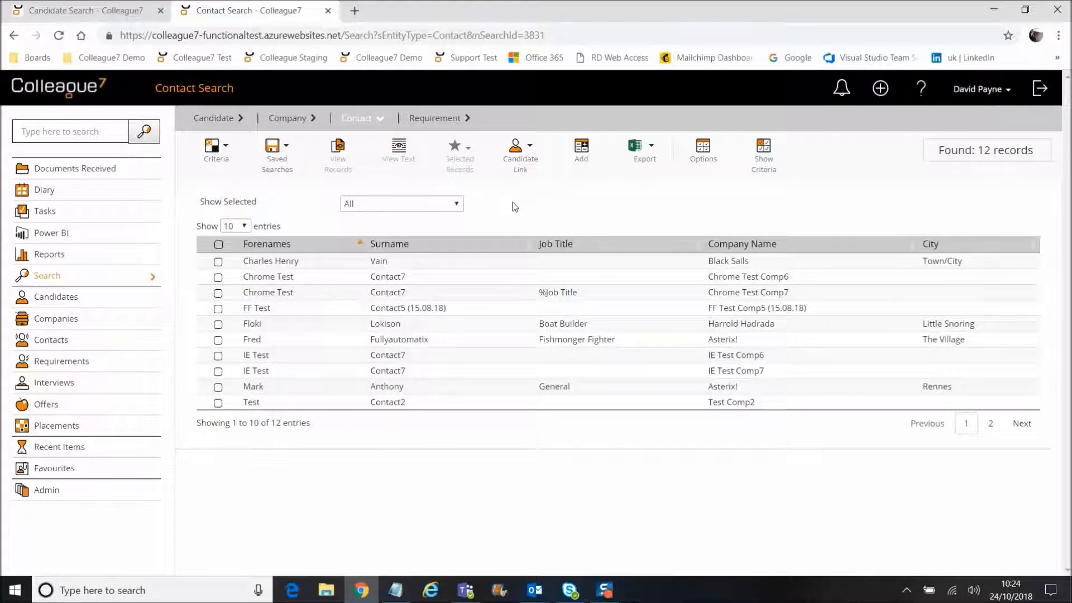
# Look up candidates by surname, link the contact search to the active candidate with job code Product Owner, and acknowledge the message.
pyautogui.click(520, 162)
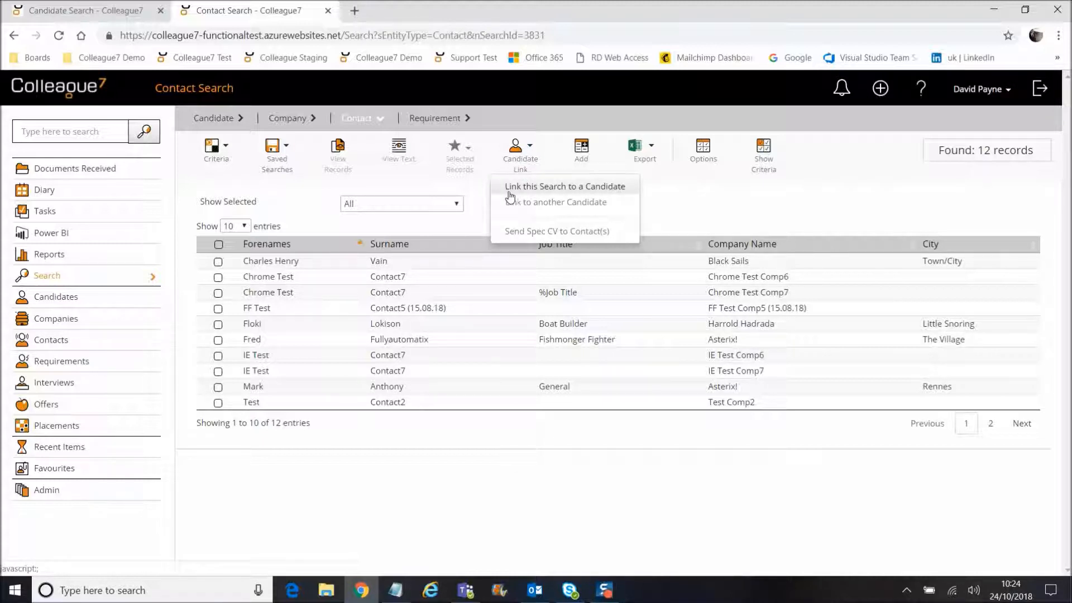
pyautogui.click(553, 189)
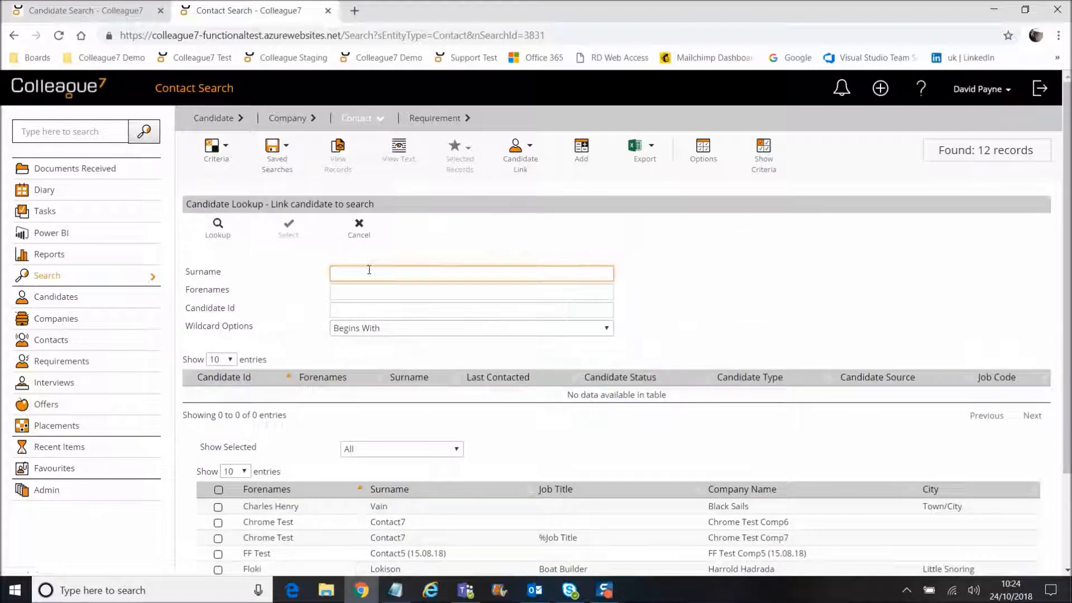
pyautogui.write('payne')
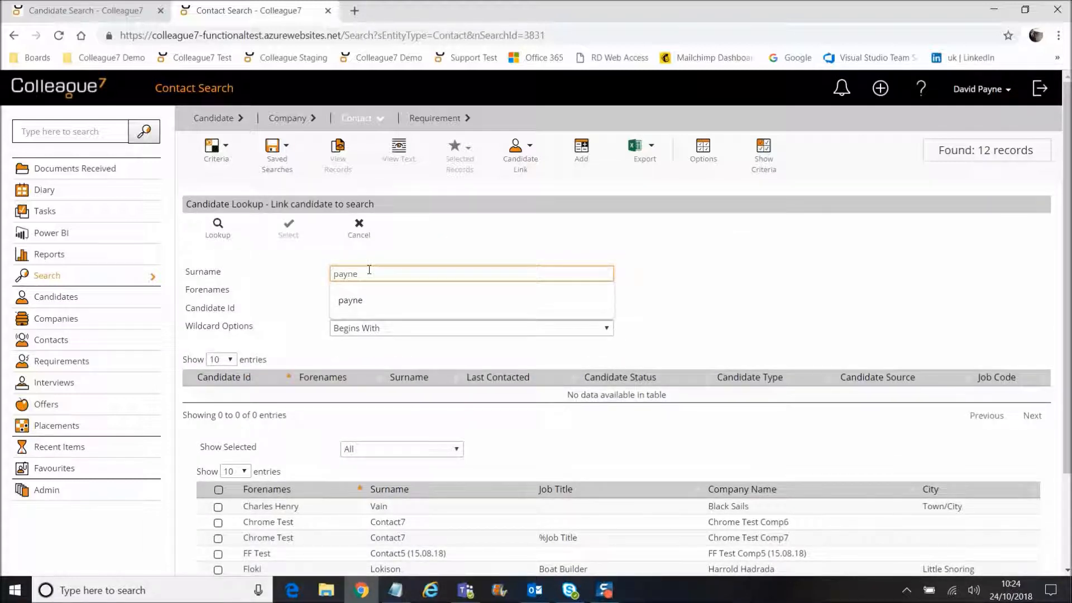
pyautogui.press('Return')
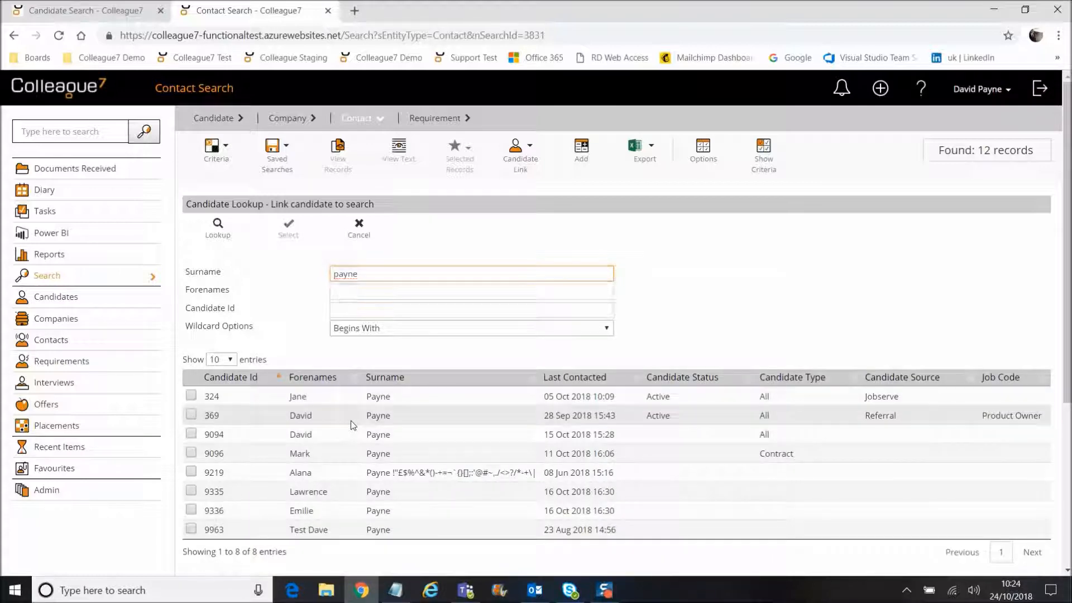
pyautogui.click(352, 420)
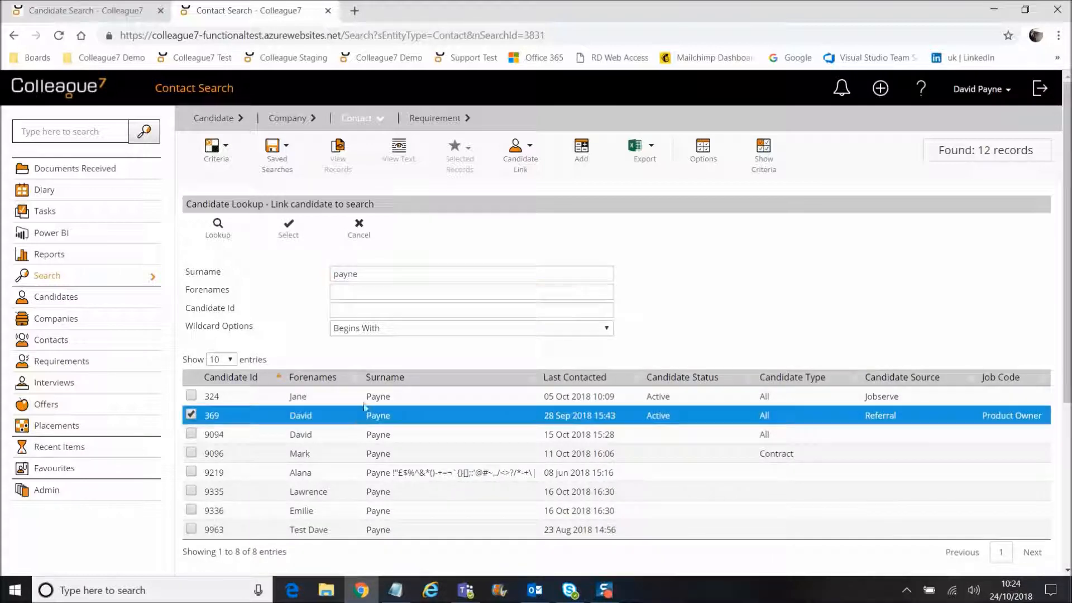
pyautogui.click(288, 234)
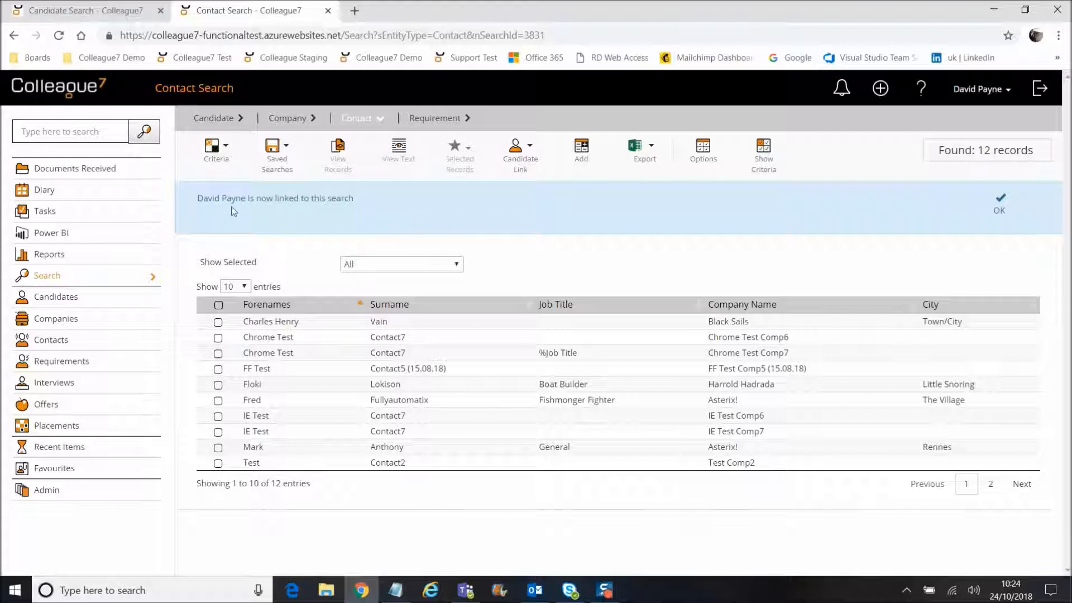
pyautogui.click(1000, 208)
pyautogui.click(525, 158)
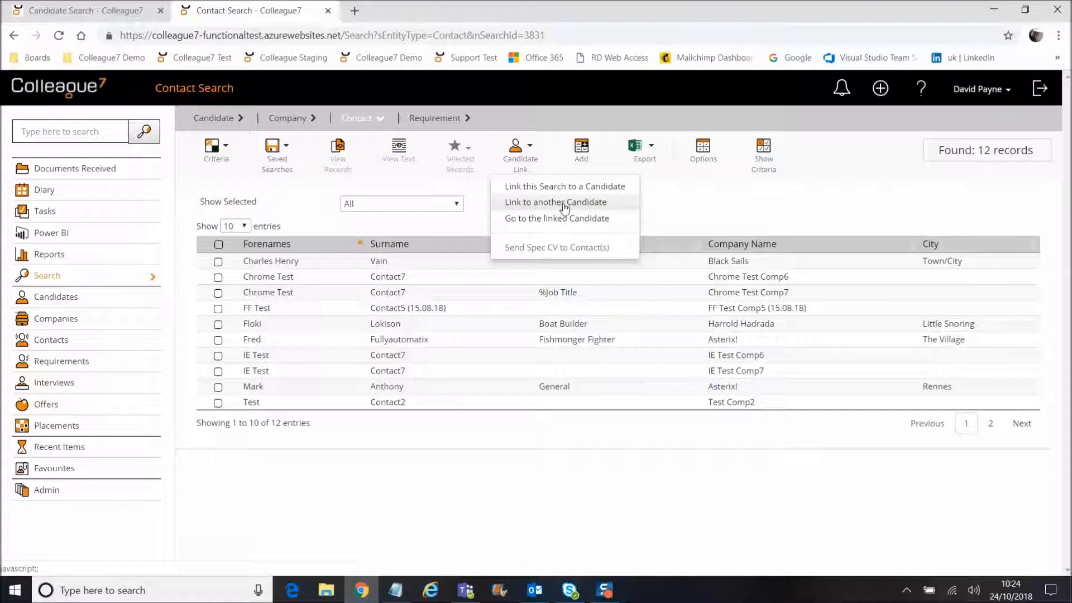
pyautogui.click(366, 187)
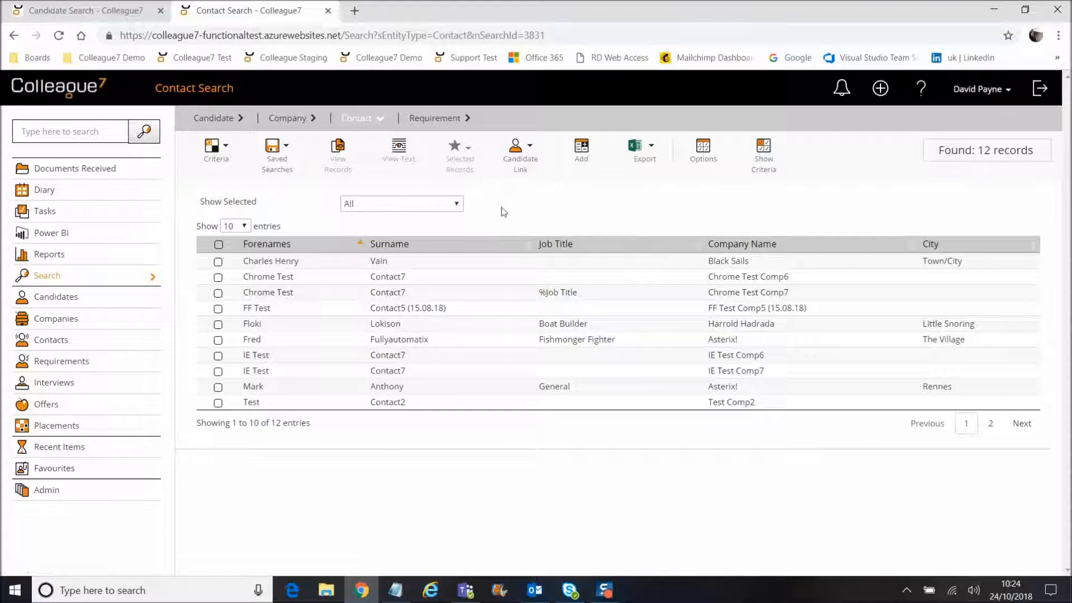
pyautogui.click(520, 152)
# Select the fifth, sixth and seventh contacts in the results and start a spec CV email to them for the linked candidate.
pyautogui.click(218, 325)
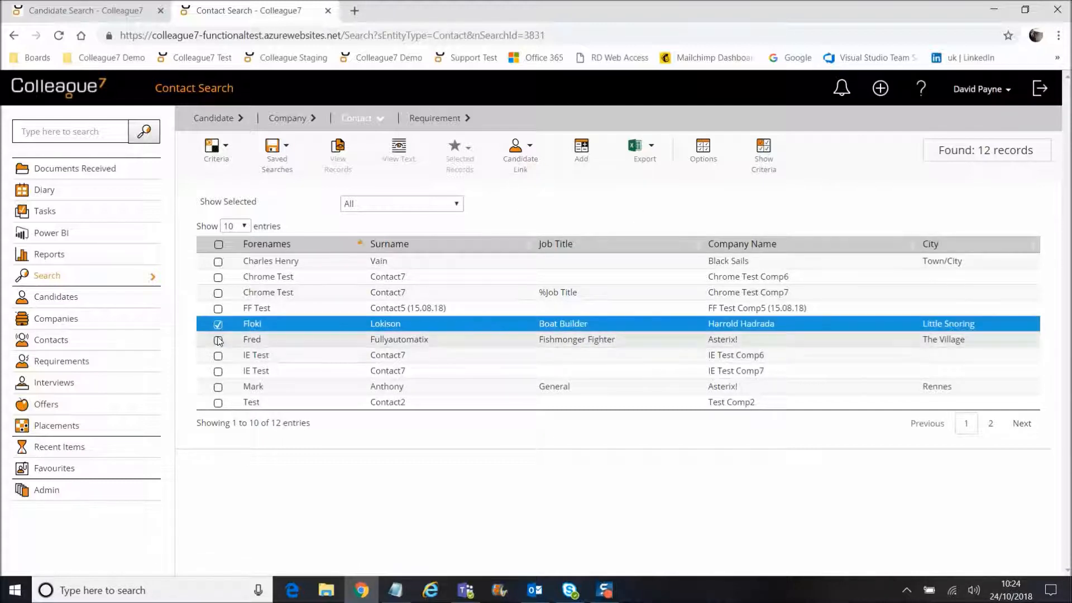
pyautogui.click(218, 340)
pyautogui.click(219, 355)
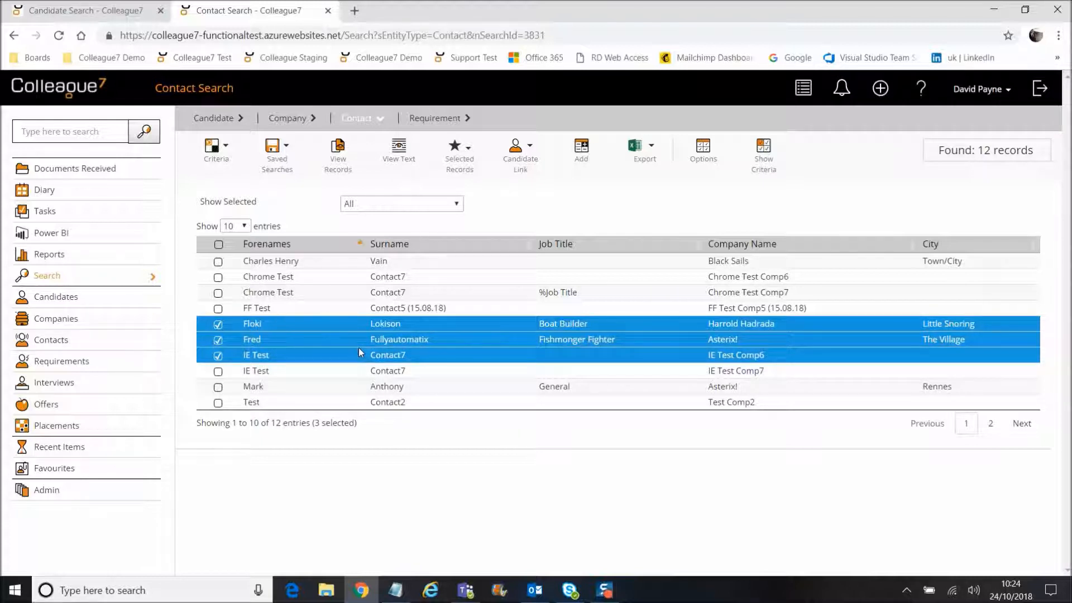
pyautogui.click(531, 177)
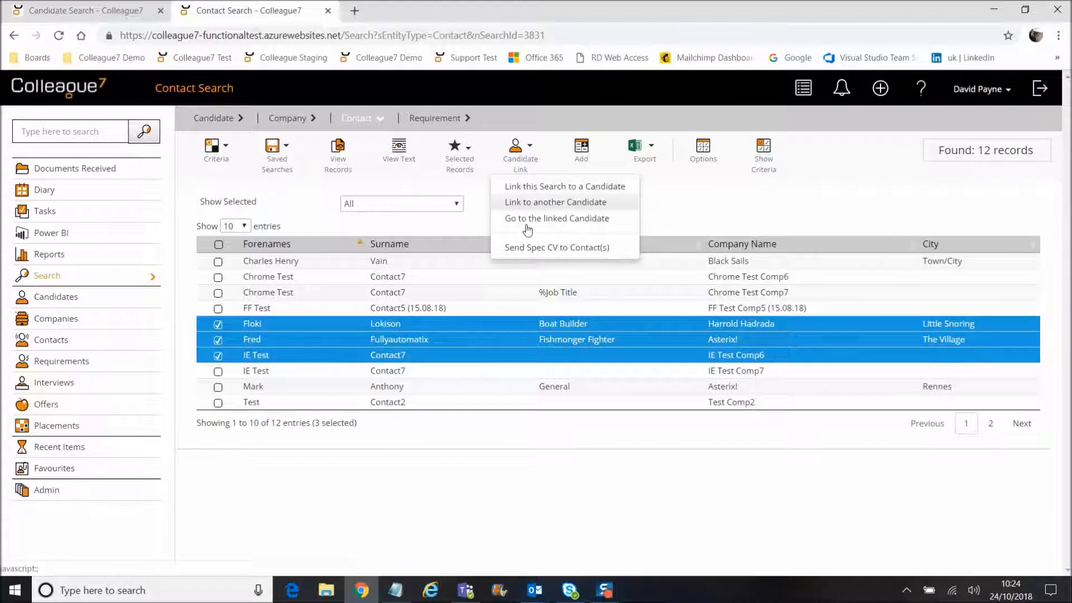
pyautogui.click(557, 248)
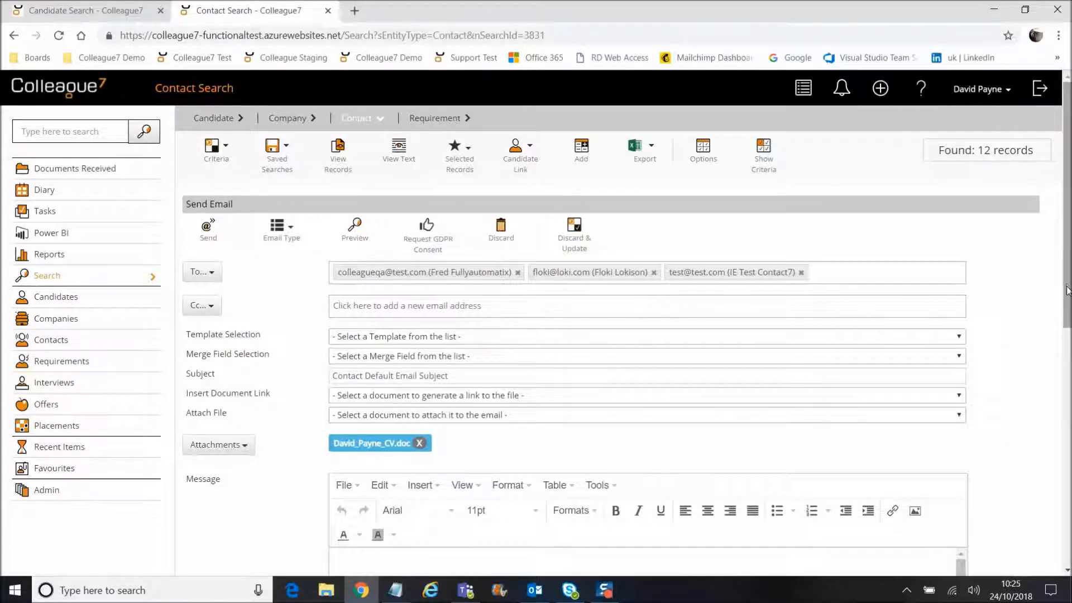
# Review the spec CV email's recipients, attachment and message, and discard the email.
pyautogui.scroll(-1, 1064, 373)
pyautogui.scroll(-5, 1064, 373)
pyautogui.scroll(5, 815, 307)
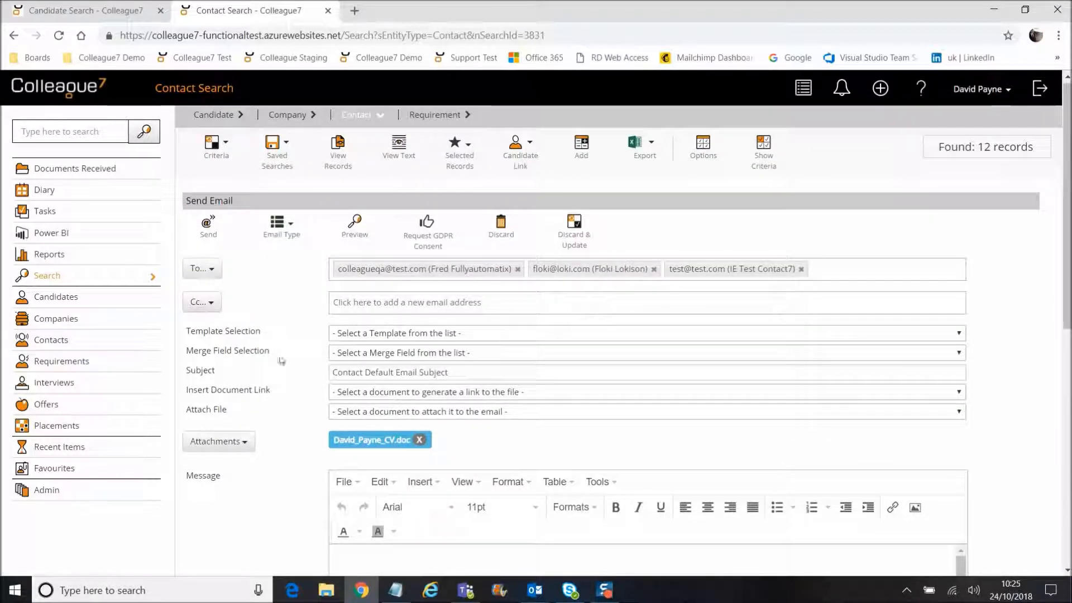
pyautogui.click(501, 229)
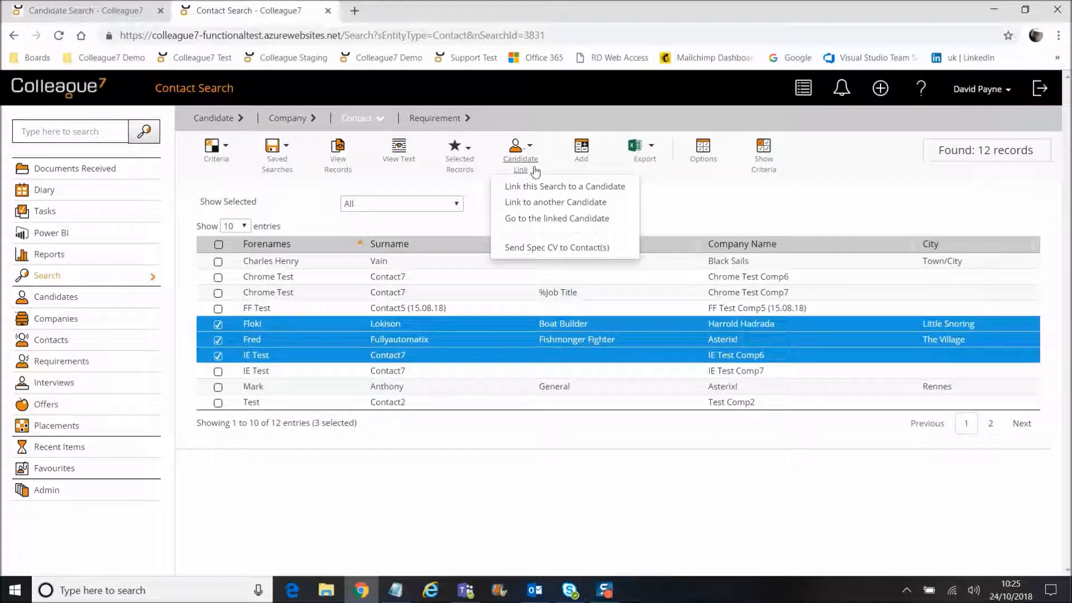
# Return to the candidate search results and add the active candidate with job code Product Owner, found by surname.
pyautogui.click(86, 10)
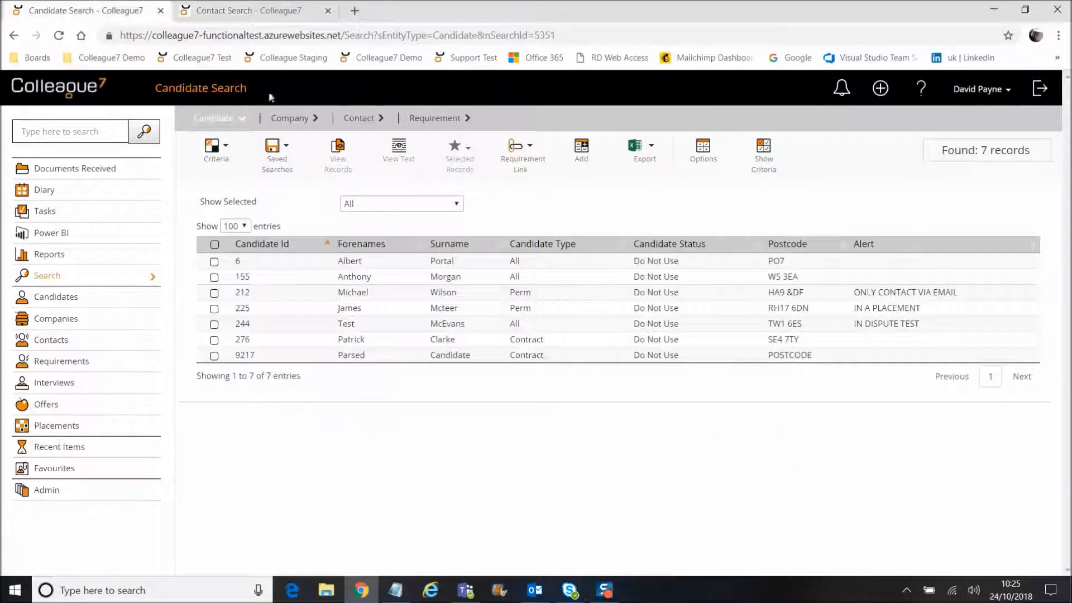
pyautogui.moveTo(520, 158)
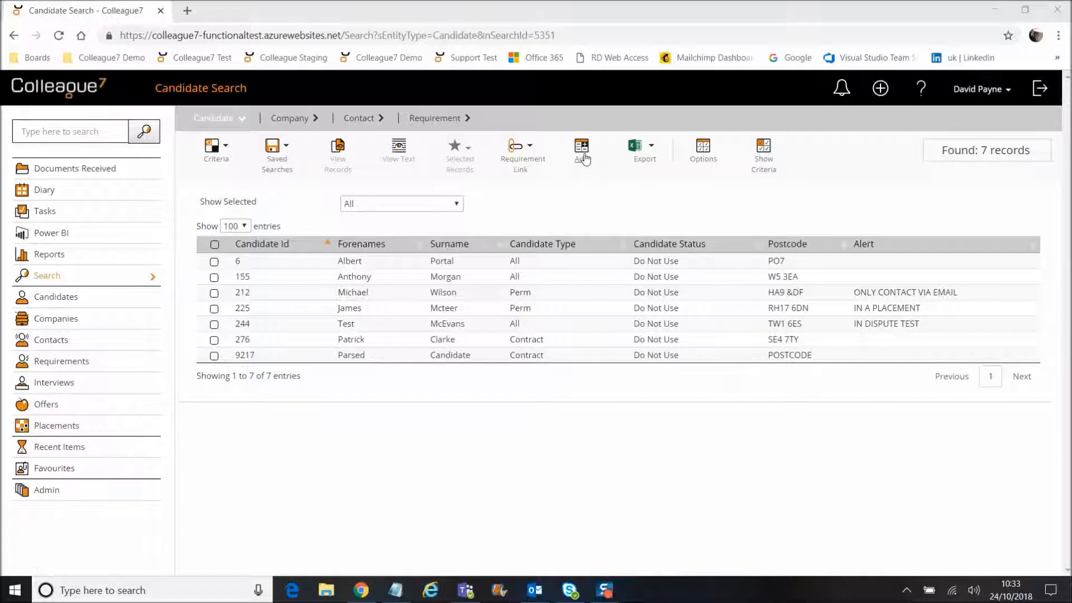
pyautogui.click(583, 159)
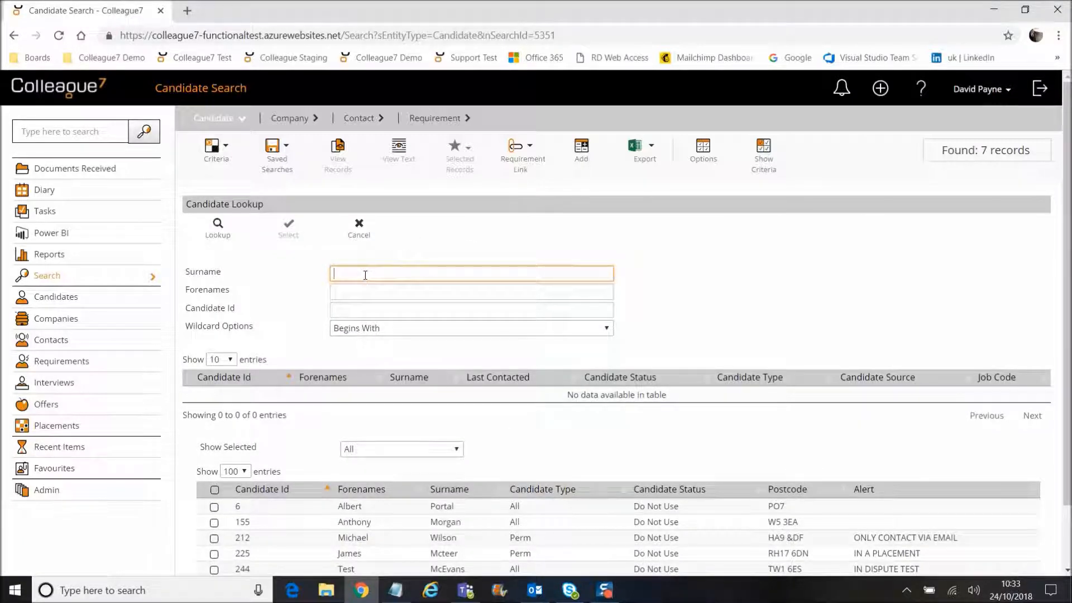
pyautogui.write('payne')
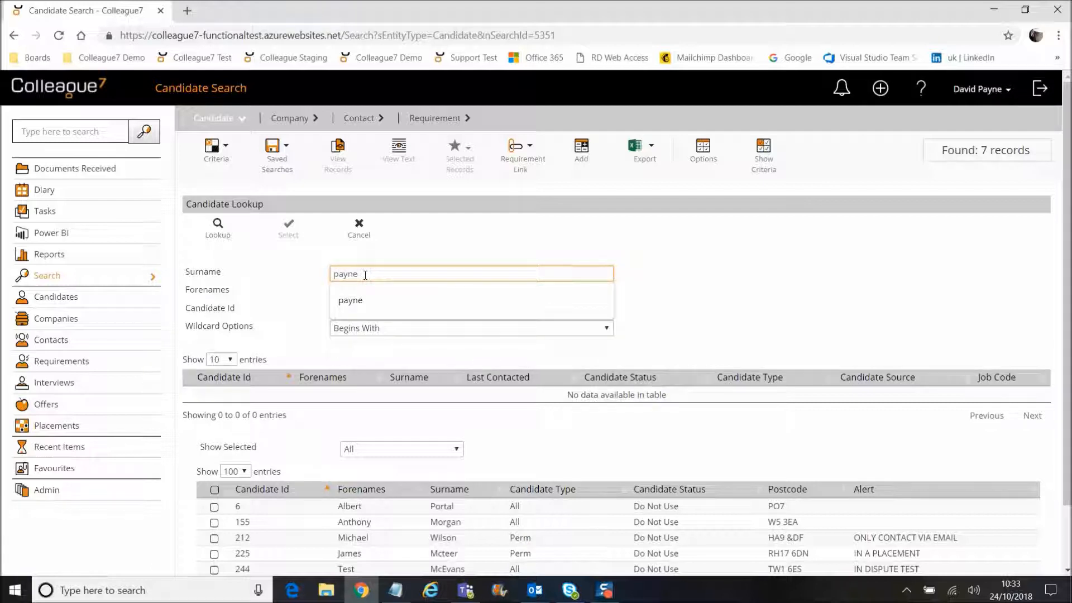
pyautogui.press('Return')
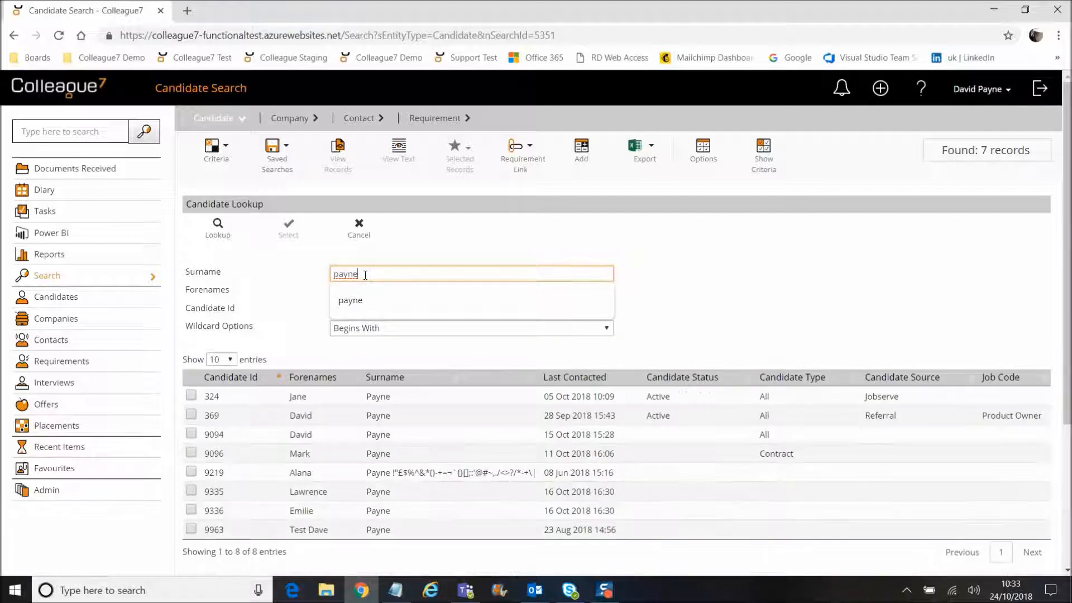
pyautogui.click(327, 417)
pyautogui.click(288, 230)
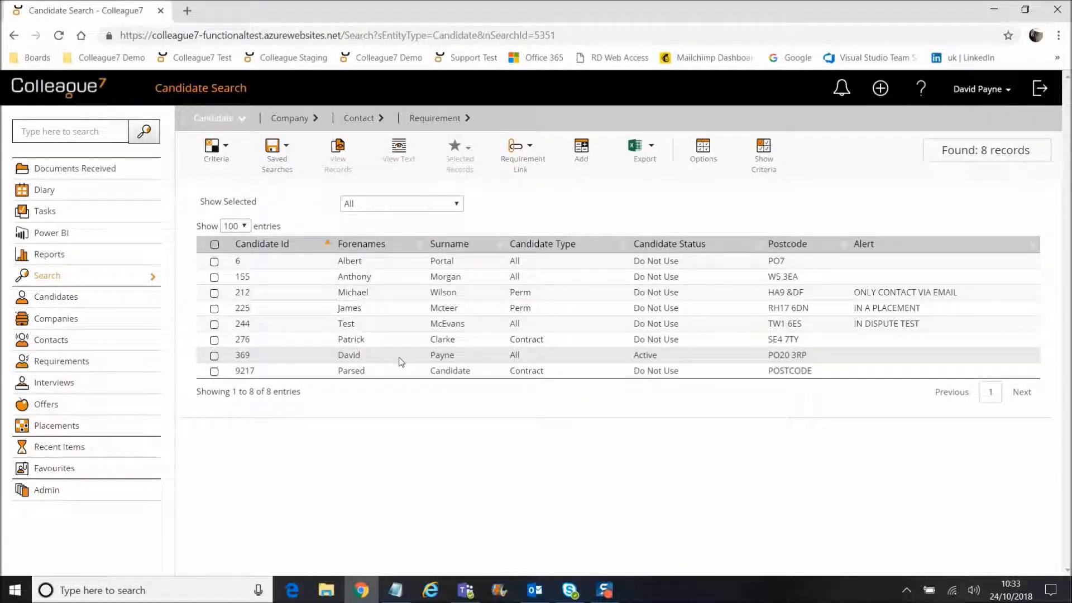
# Look up the same surname again and add the active candidate sourced from Jobserve to the search results.
pyautogui.click(581, 149)
pyautogui.write('payne')
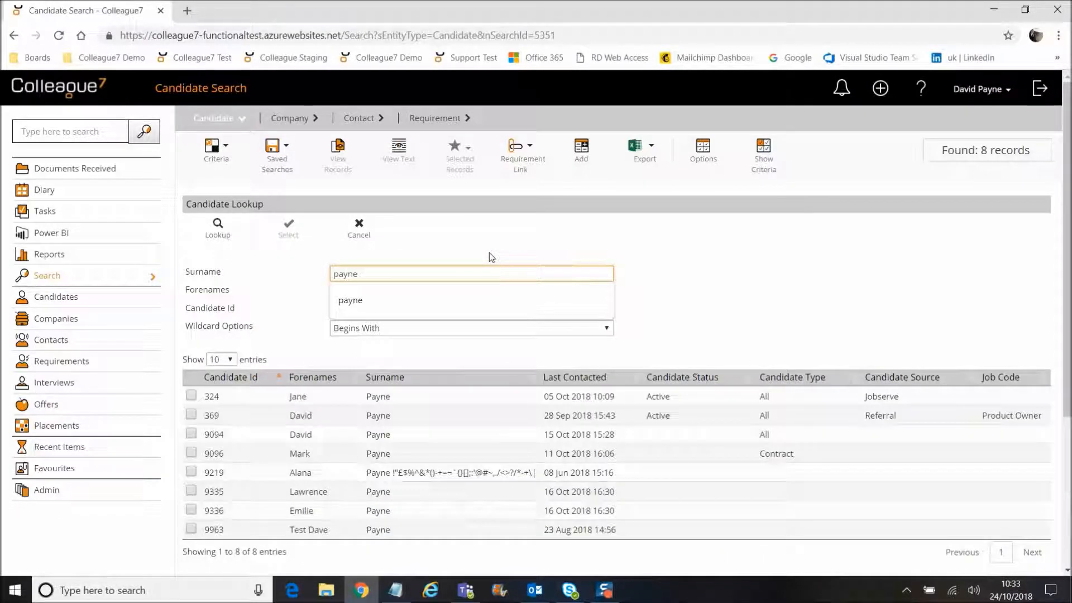
pyautogui.click(489, 257)
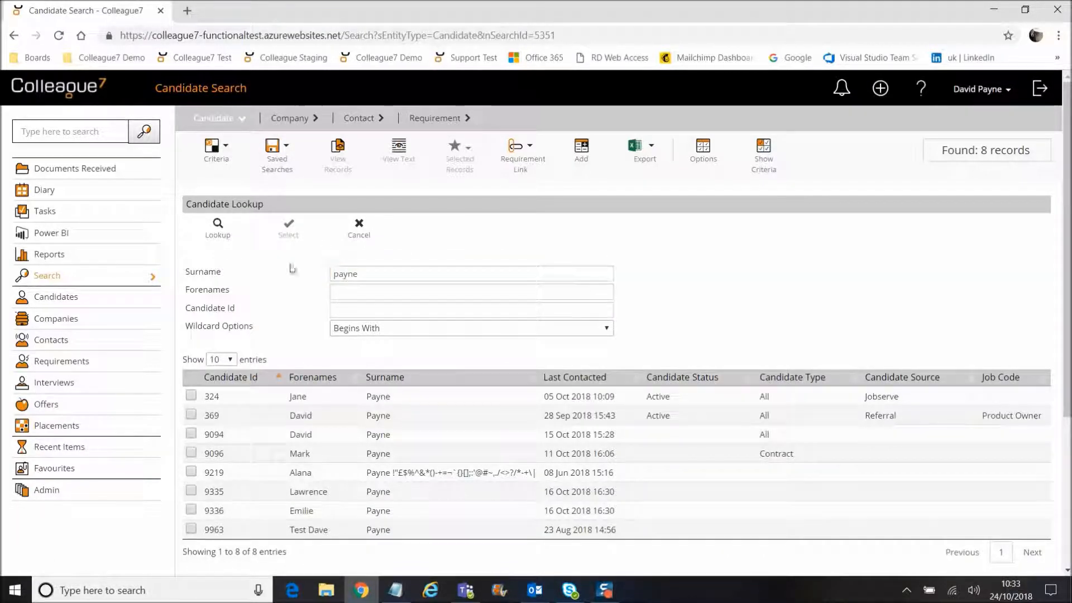
pyautogui.click(426, 399)
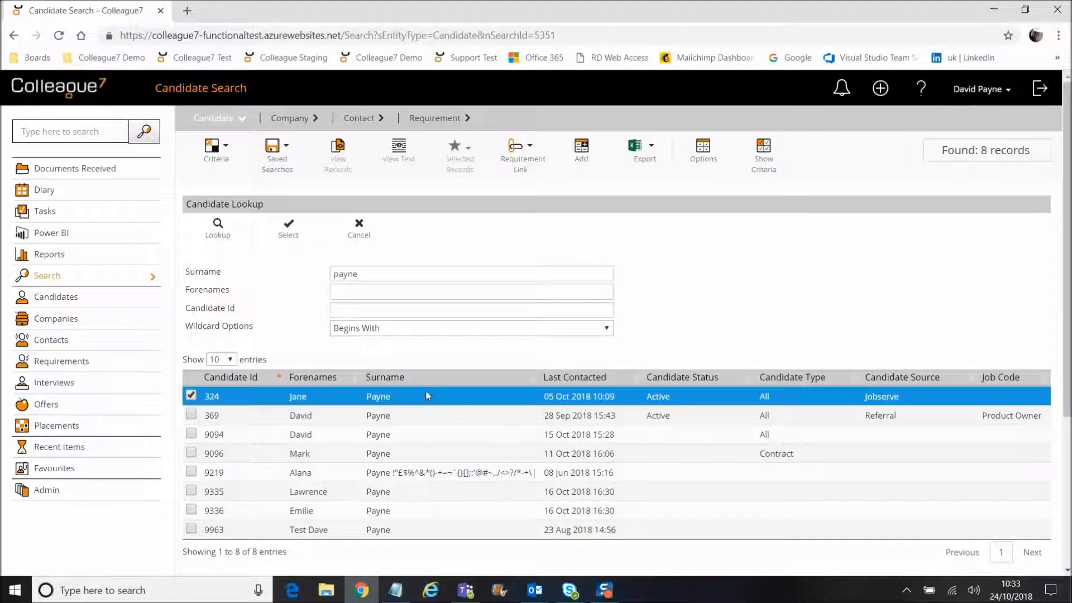
pyautogui.click(290, 227)
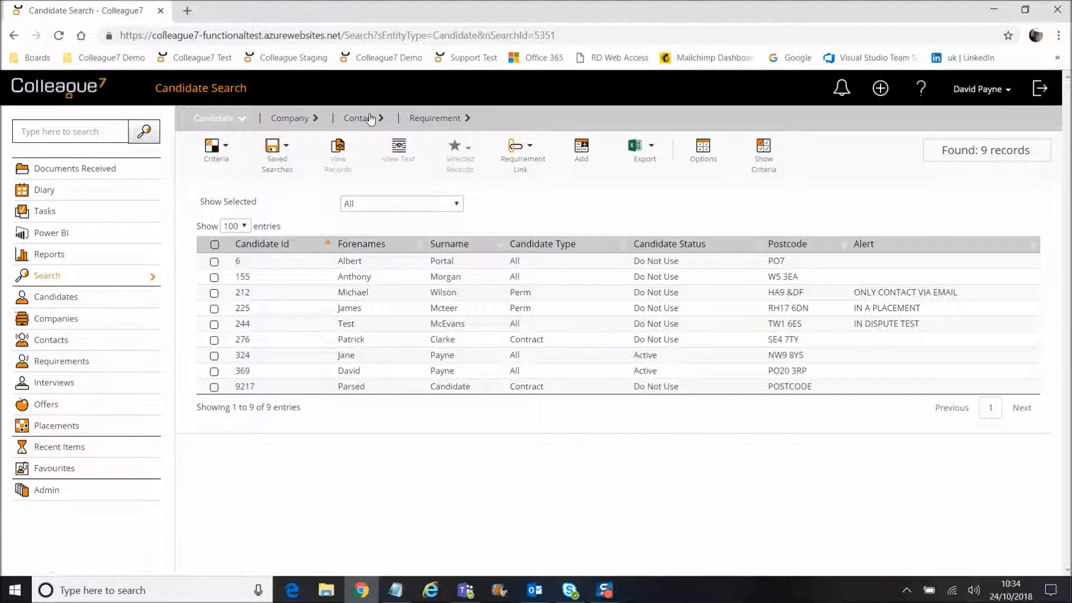
pyautogui.click(581, 150)
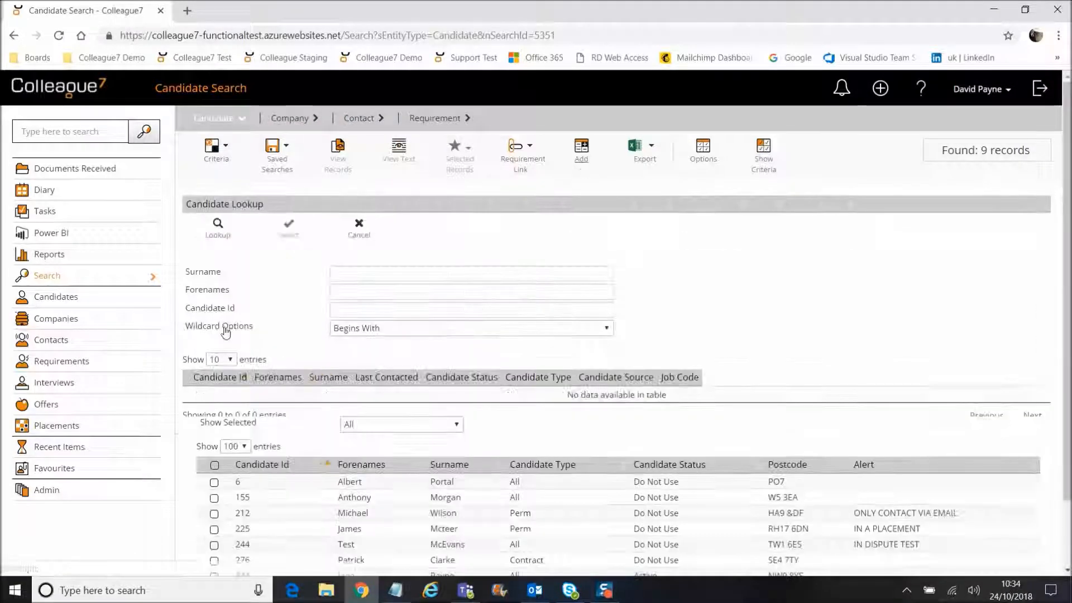
pyautogui.click(359, 230)
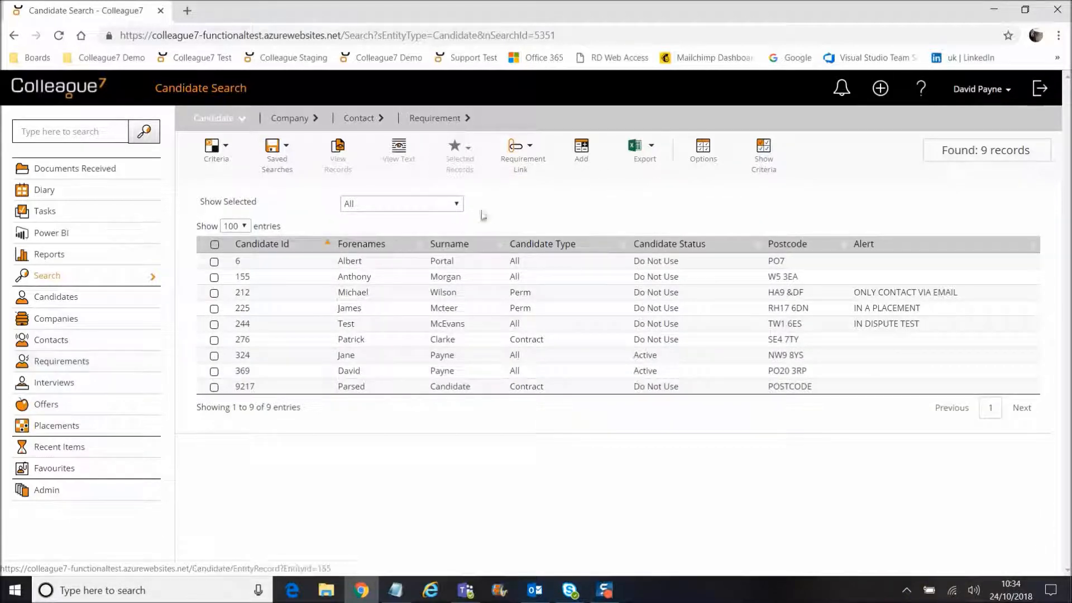
pyautogui.click(580, 151)
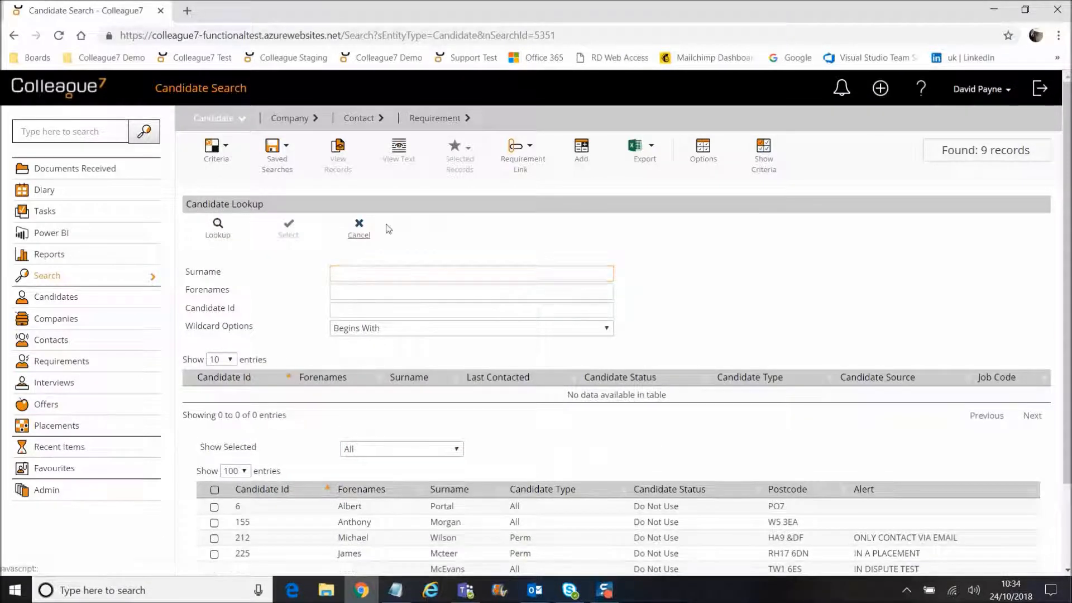
pyautogui.click(388, 229)
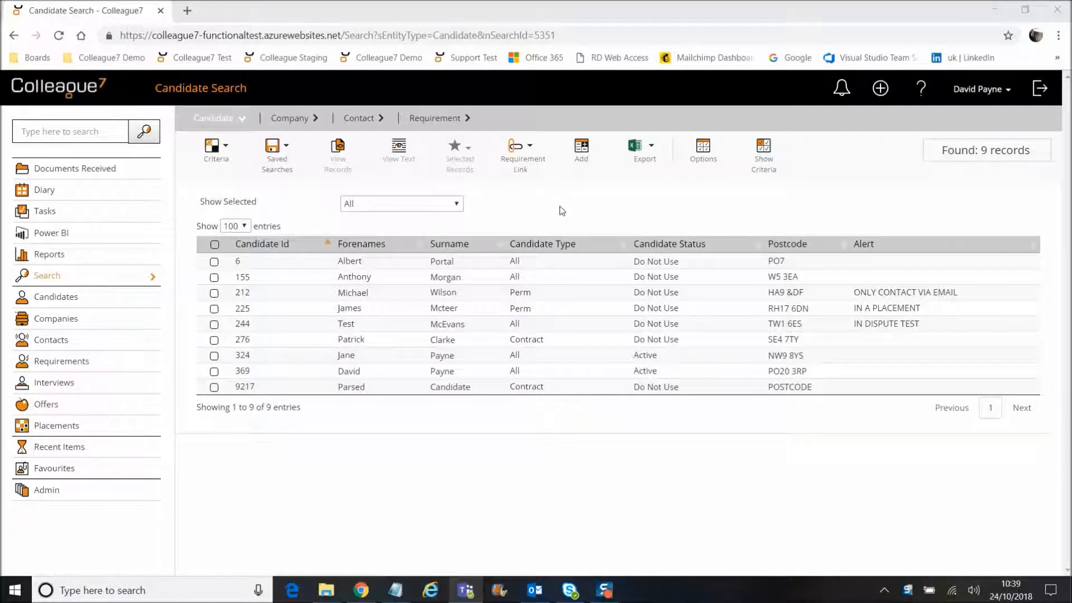
# Select only the second and third candidates in the search results and try to export just the selected records.
pyautogui.click(647, 156)
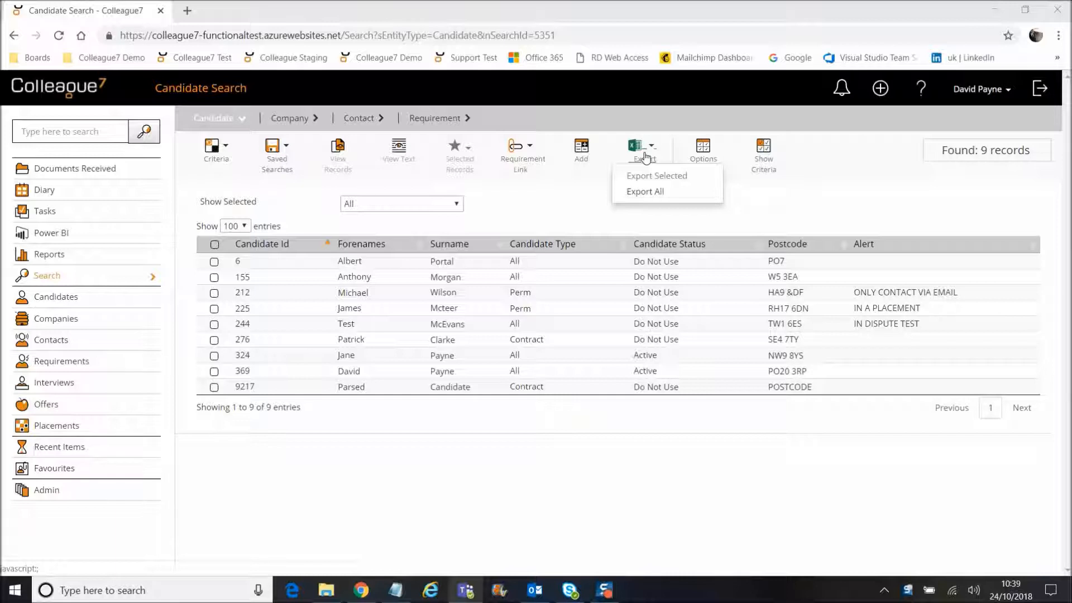
pyautogui.click(599, 209)
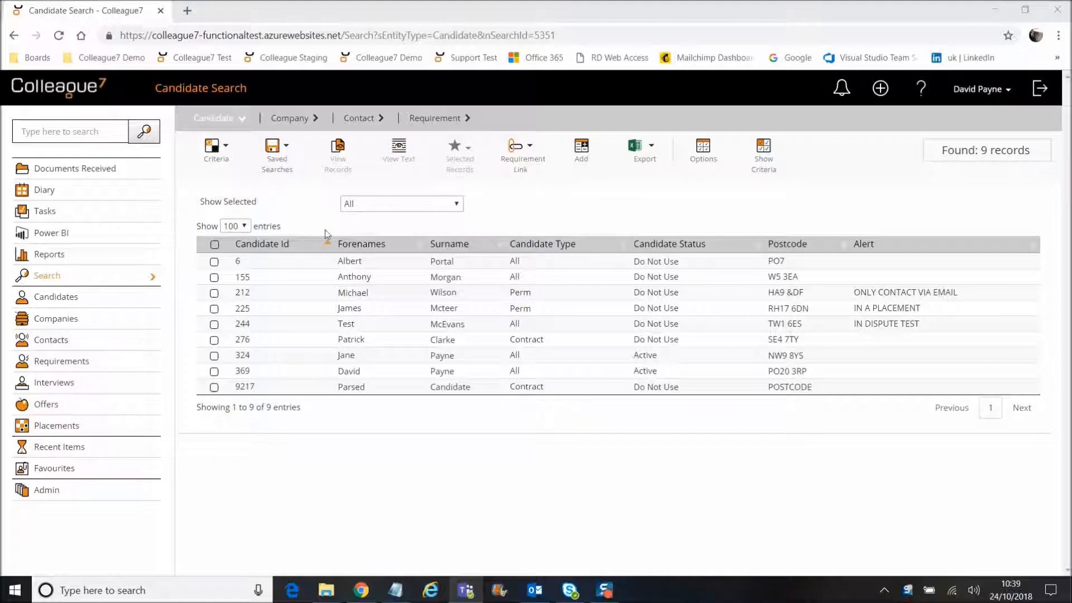
pyautogui.click(215, 245)
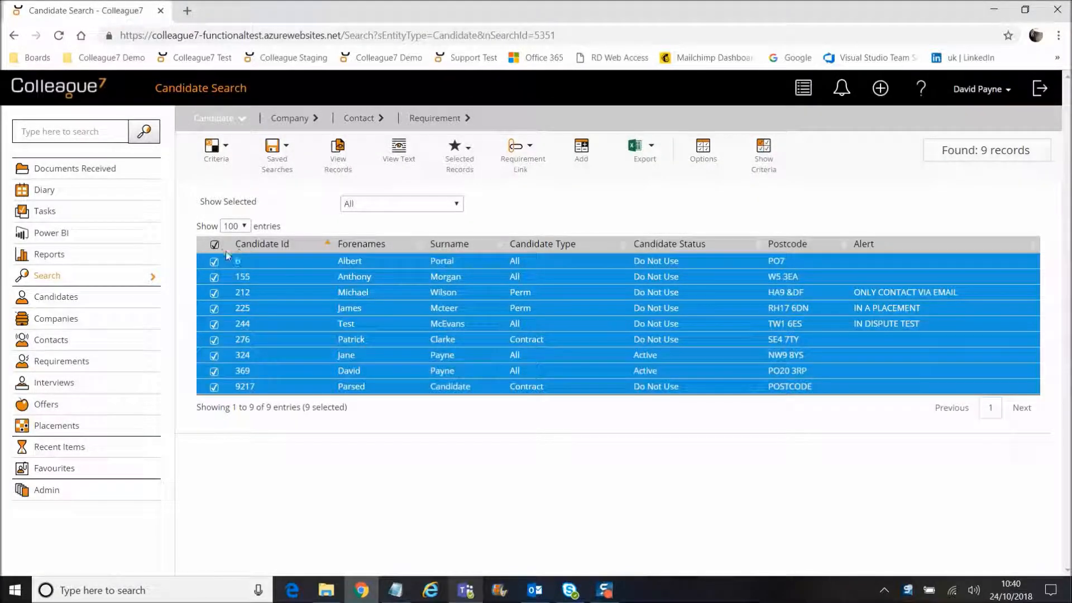
pyautogui.click(215, 245)
pyautogui.click(215, 292)
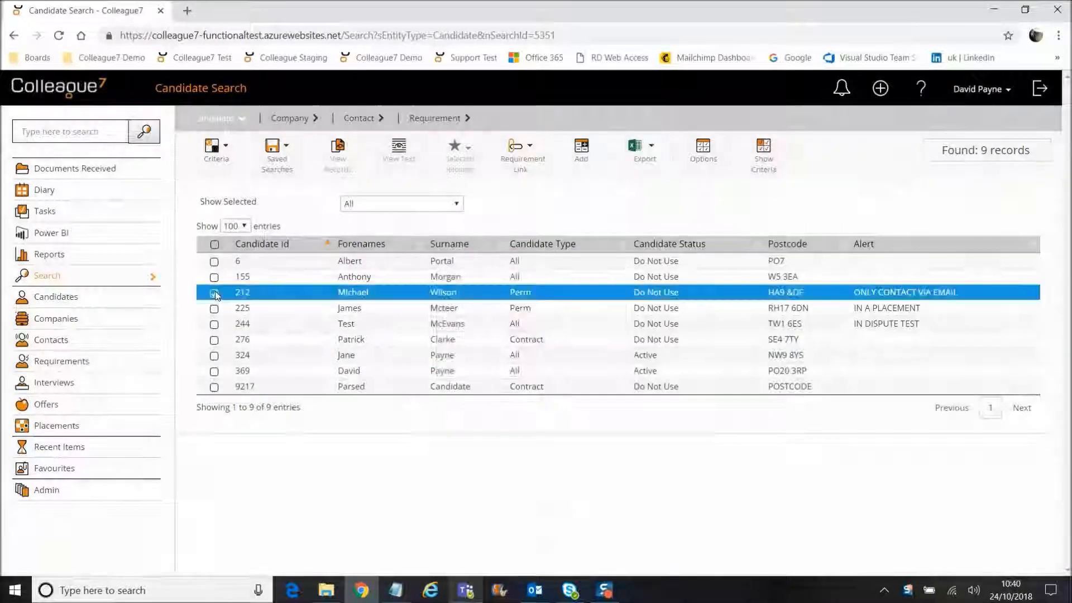
pyautogui.click(214, 278)
pyautogui.click(641, 156)
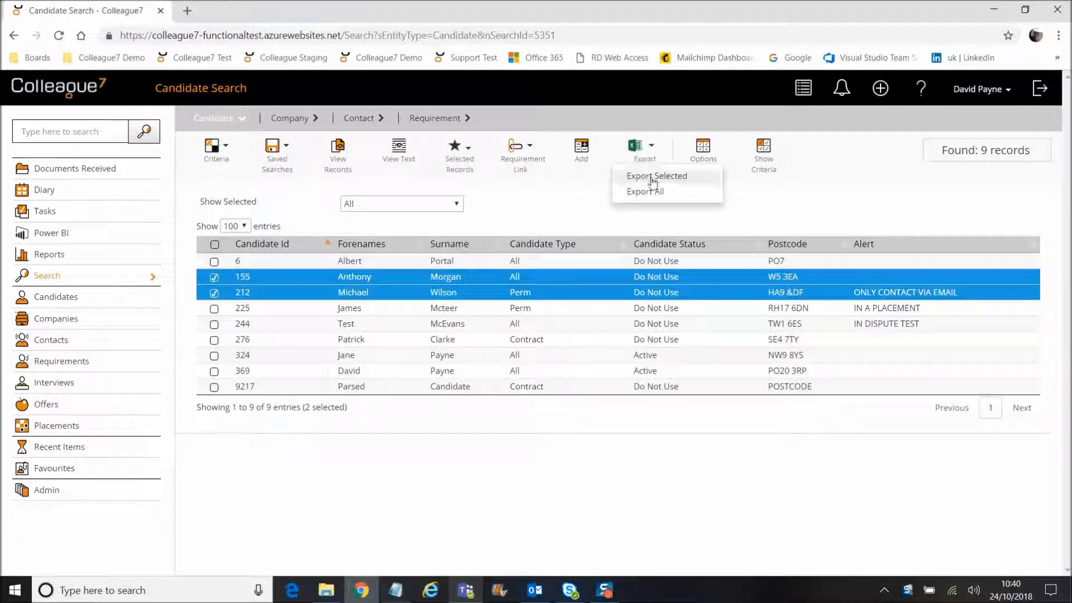
pyautogui.click(674, 177)
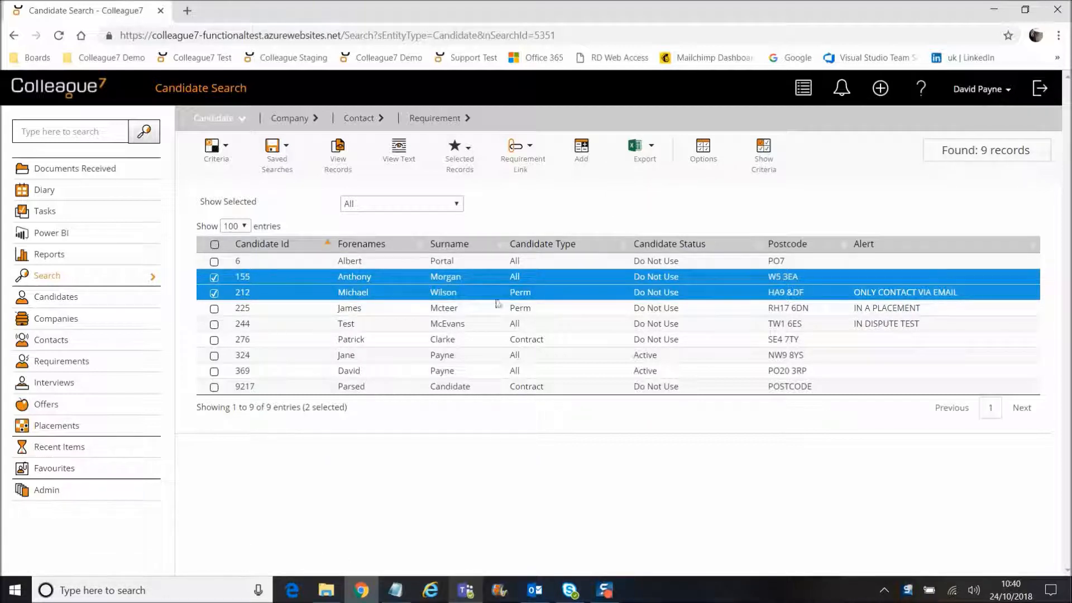
# Clear the candidate selection, export all the search results and open the exported CSV file in Excel.
pyautogui.click(214, 277)
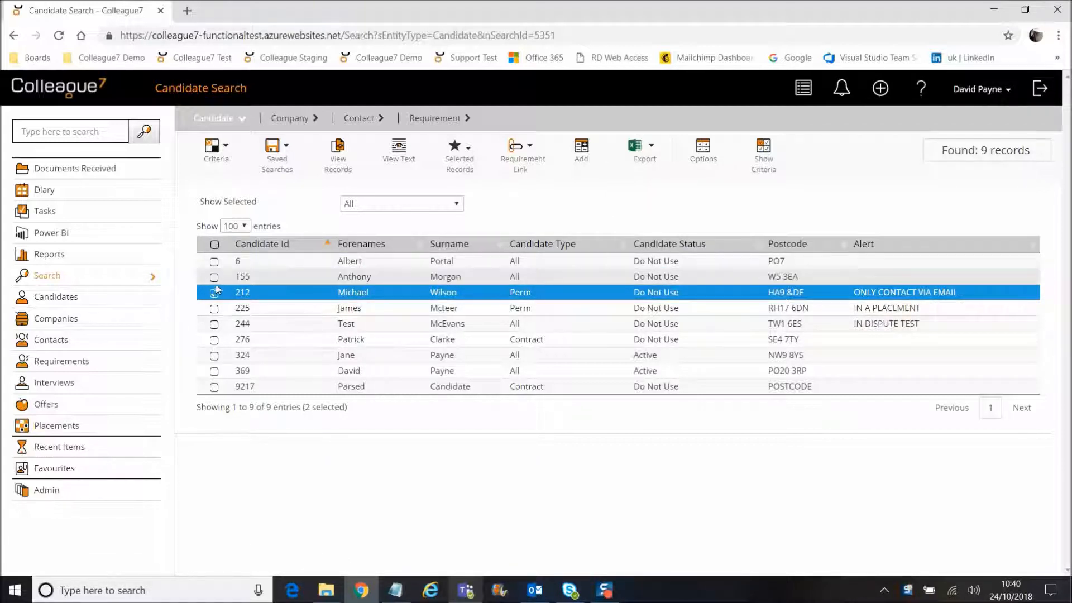
pyautogui.click(214, 293)
pyautogui.click(647, 154)
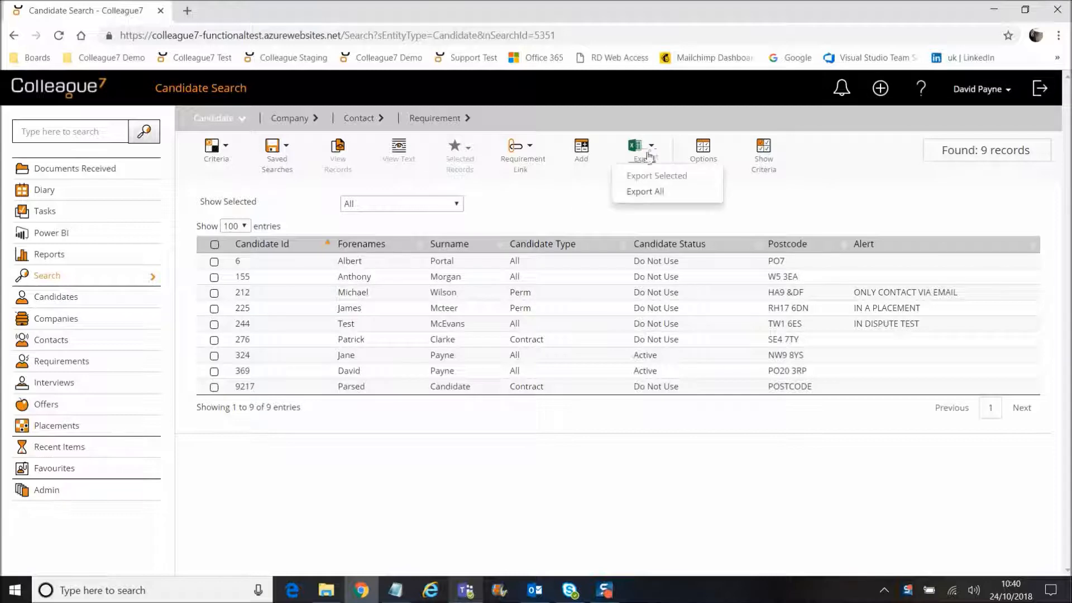
pyautogui.click(648, 192)
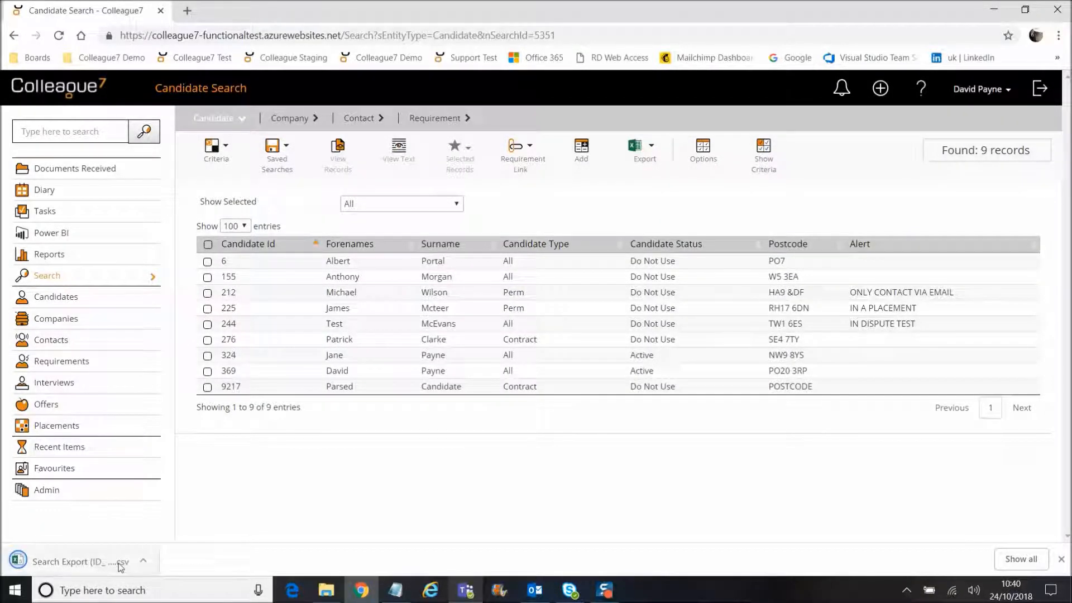
pyautogui.click(32, 563)
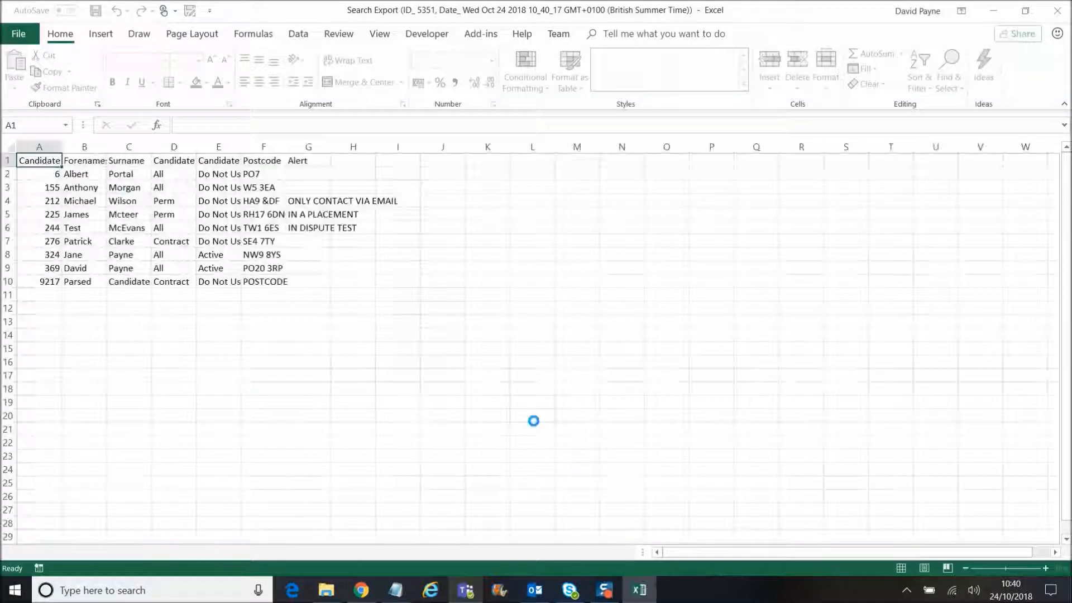
# Fit all columns of the exported sheet to their contents and close the workbook to return to the candidate search.
pyautogui.click(10, 146)
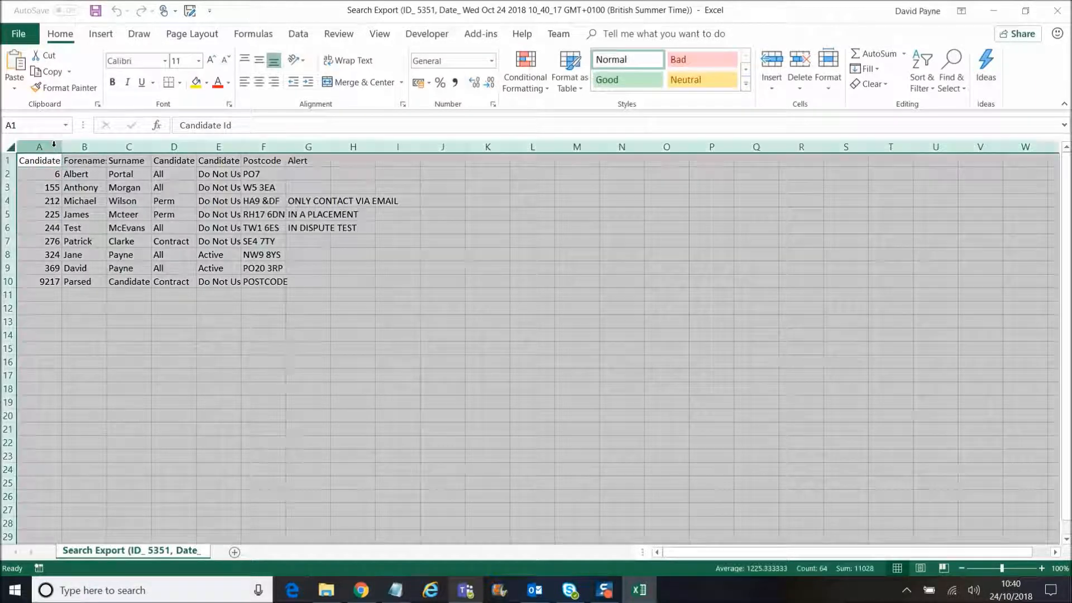
pyautogui.doubleClick(61, 147)
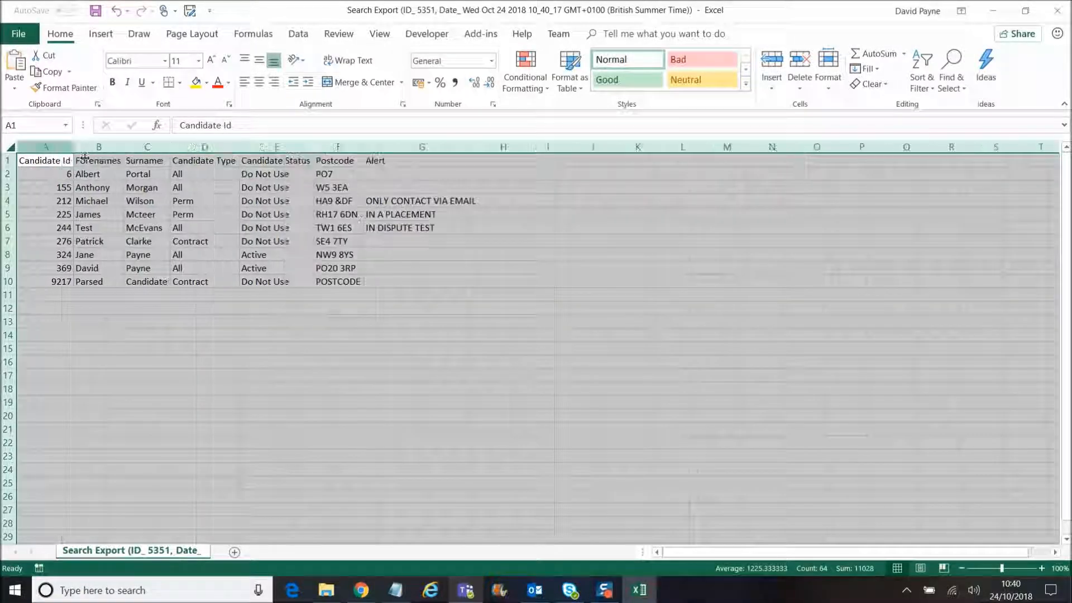
pyautogui.click(380, 303)
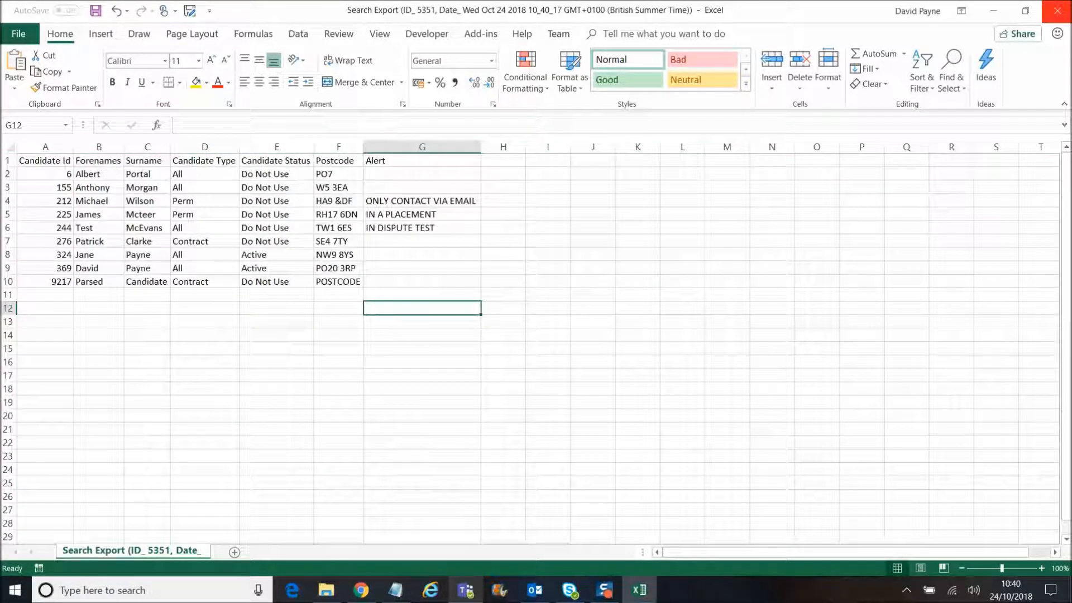
pyautogui.click(1056, 10)
pyautogui.click(533, 314)
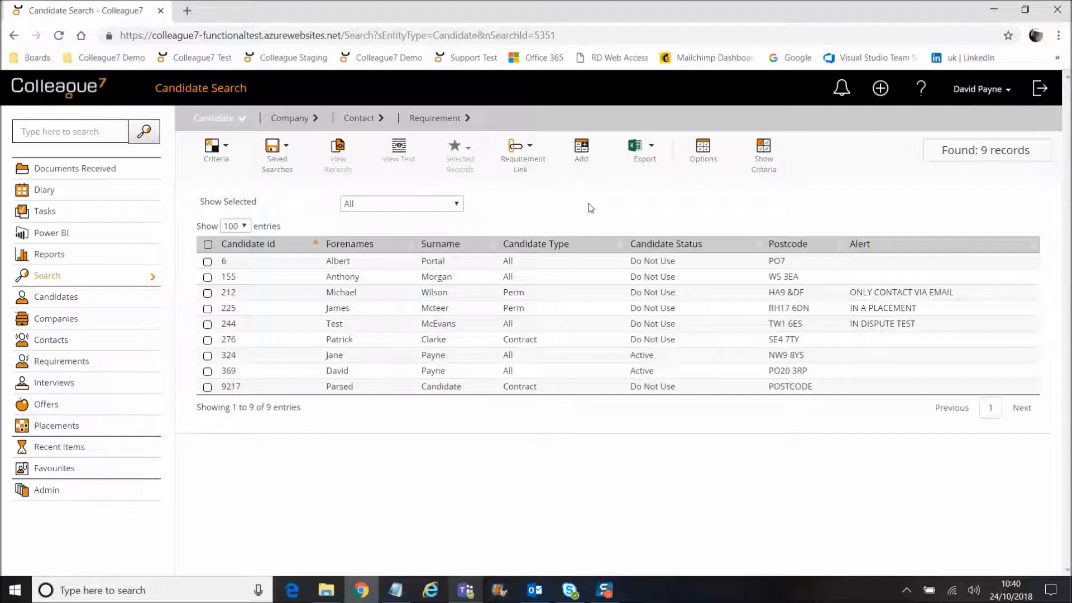
pyautogui.click(643, 152)
pyautogui.click(646, 154)
pyautogui.click(646, 154)
pyautogui.click(646, 154)
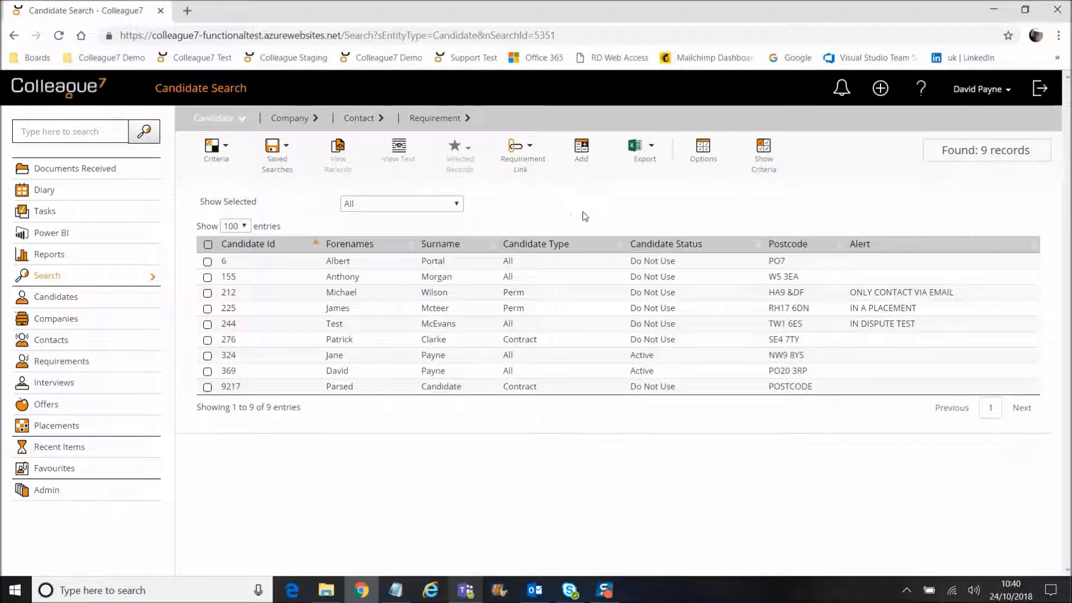
pyautogui.click(643, 153)
pyautogui.click(612, 215)
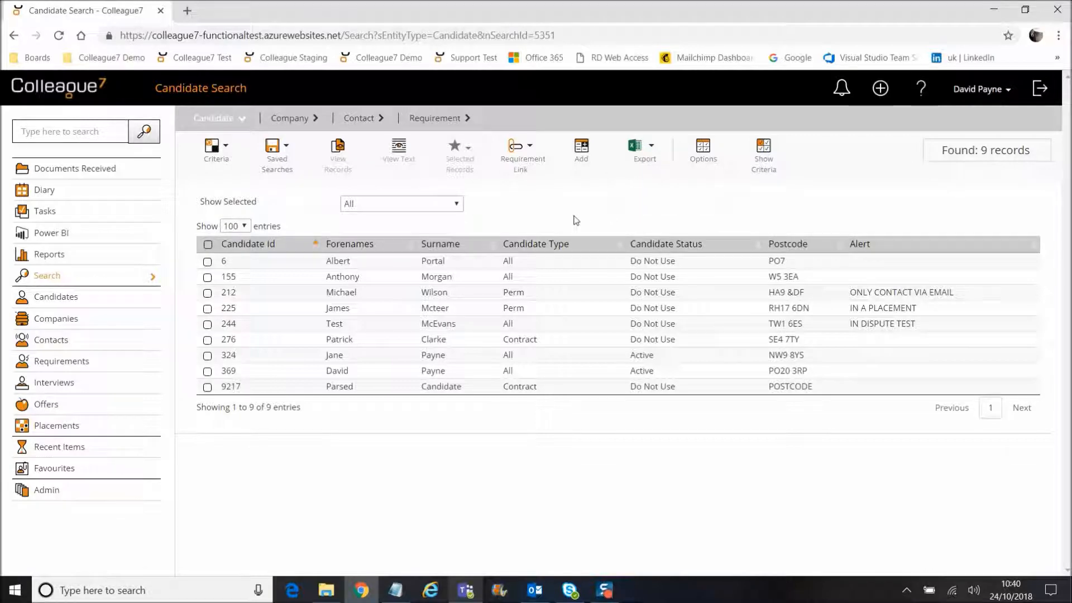
pyautogui.click(645, 152)
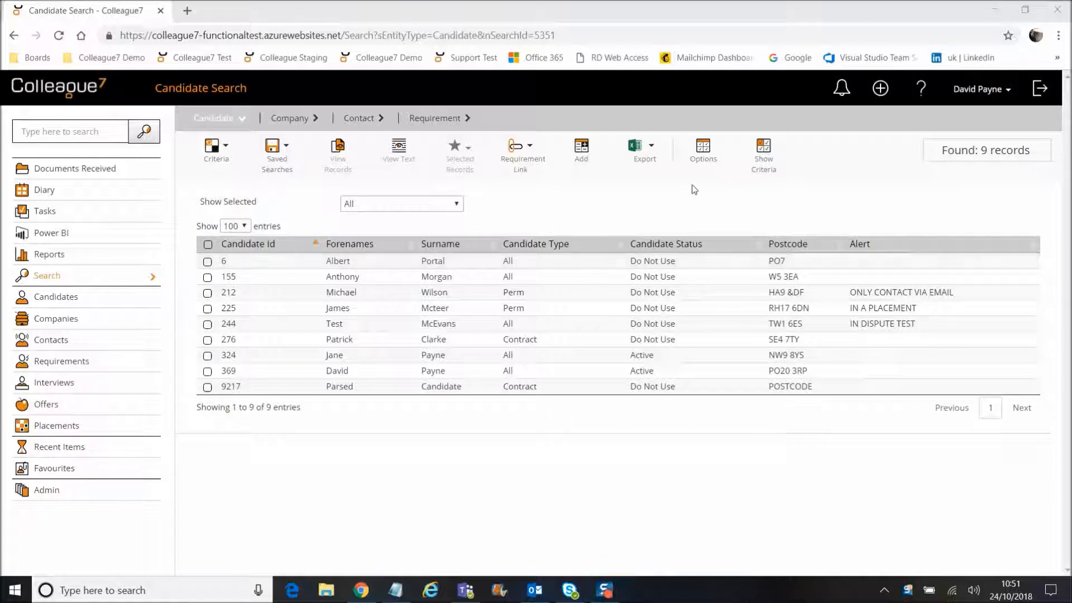
# Add the Address Line1 column to the candidate search listing between Candidate Type and Candidate Status, and return to the results.
pyautogui.click(705, 160)
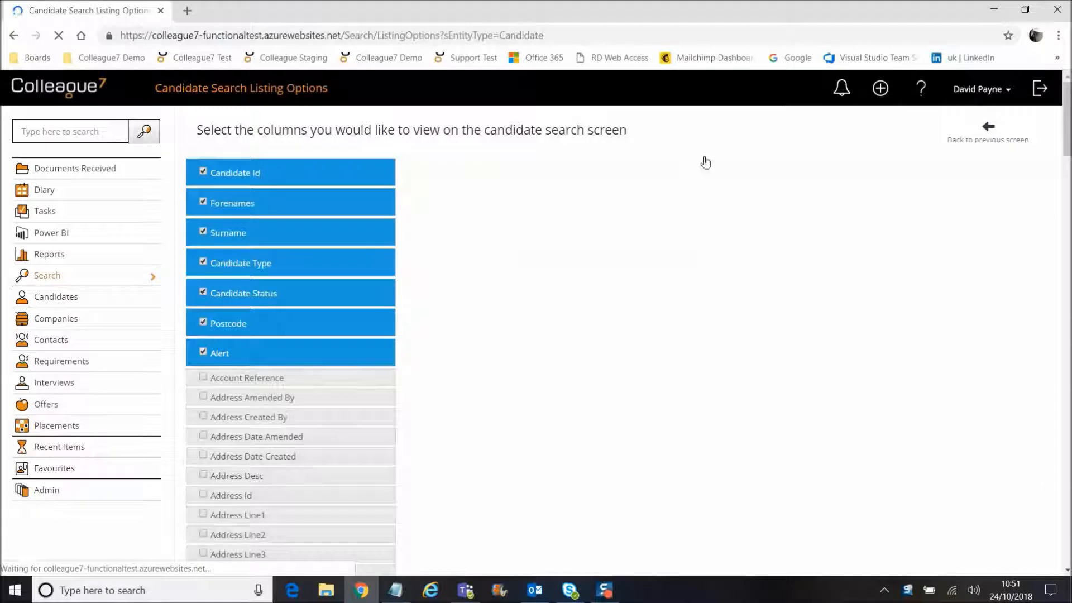
pyautogui.moveTo(1066, 143); pyautogui.dragTo(1065, 87)
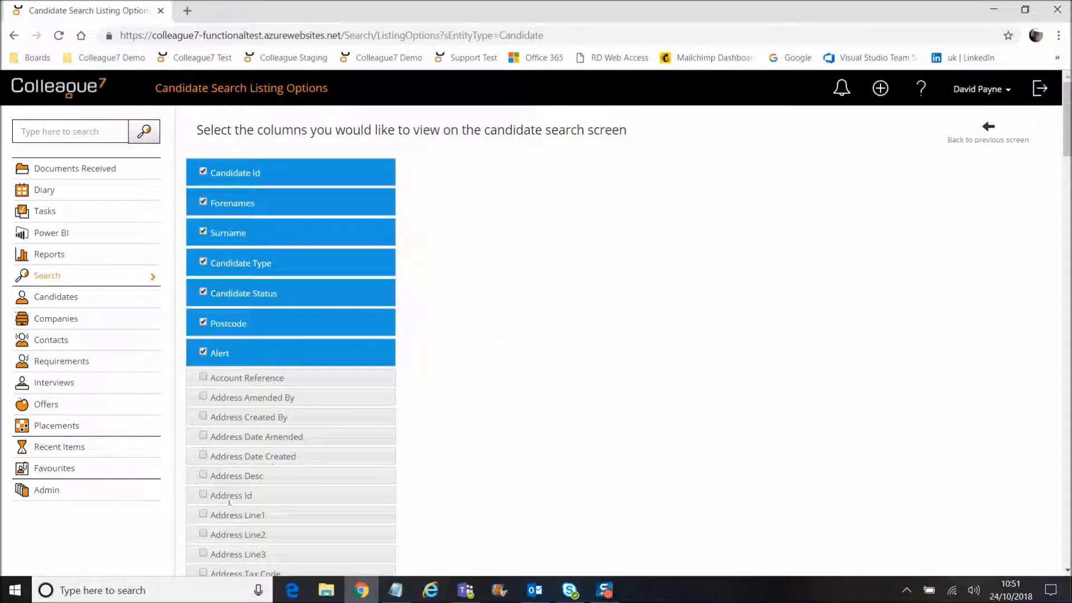
pyautogui.click(204, 514)
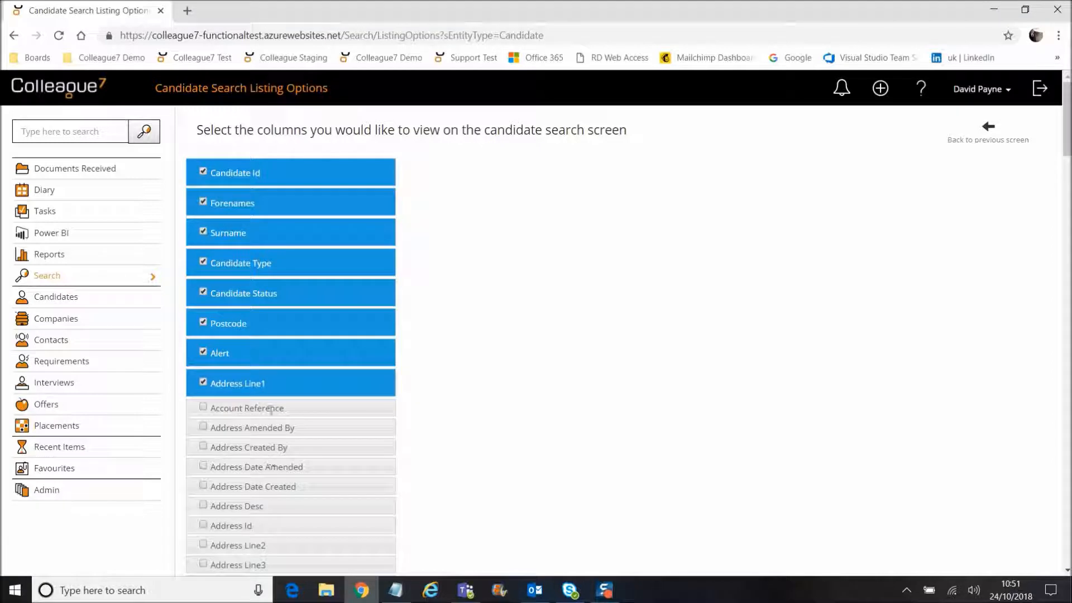
pyautogui.moveTo(300, 381); pyautogui.dragTo(299, 261)
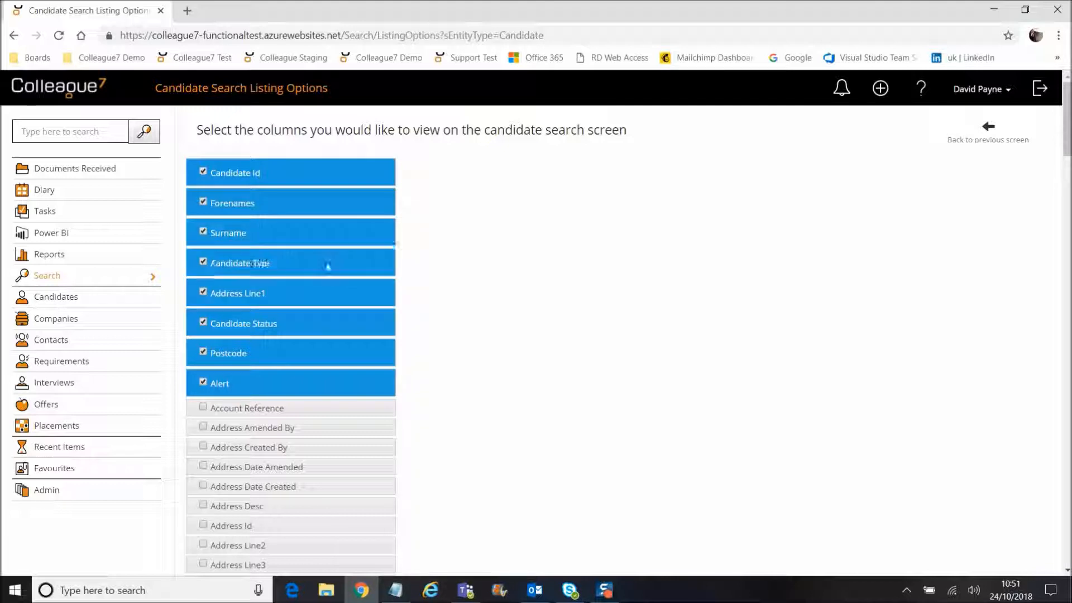
pyautogui.click(974, 149)
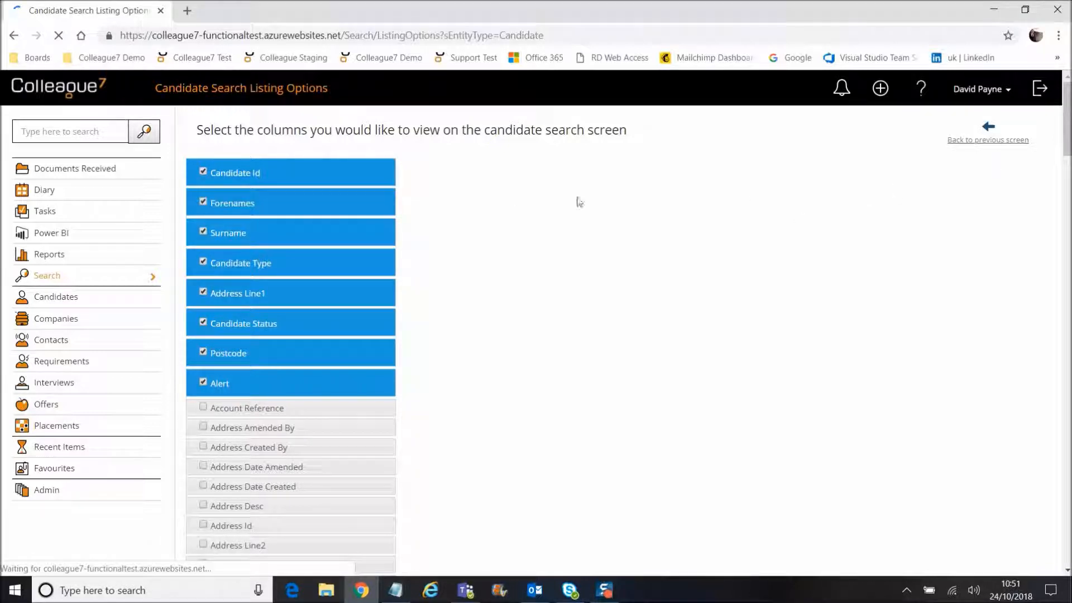